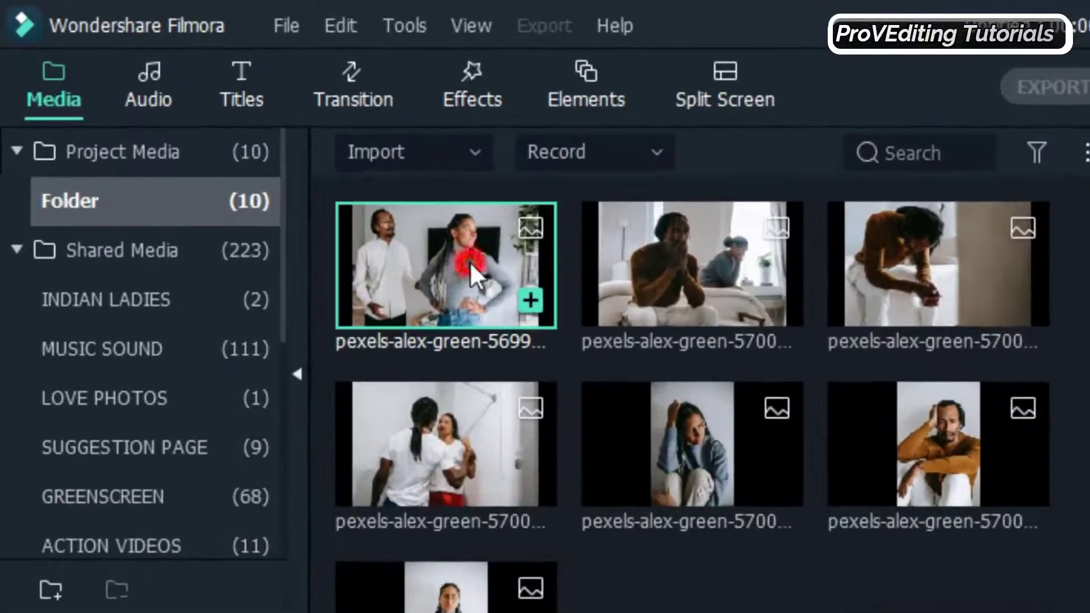
Step: Place six photos from the project folder end to end on a new video track above track 1
{"action": "left_click", "coordinate": [244, 138]}
{"action": "left_click_drag", "start_coordinate": [468, 264], "coordinate": [121, 612]}
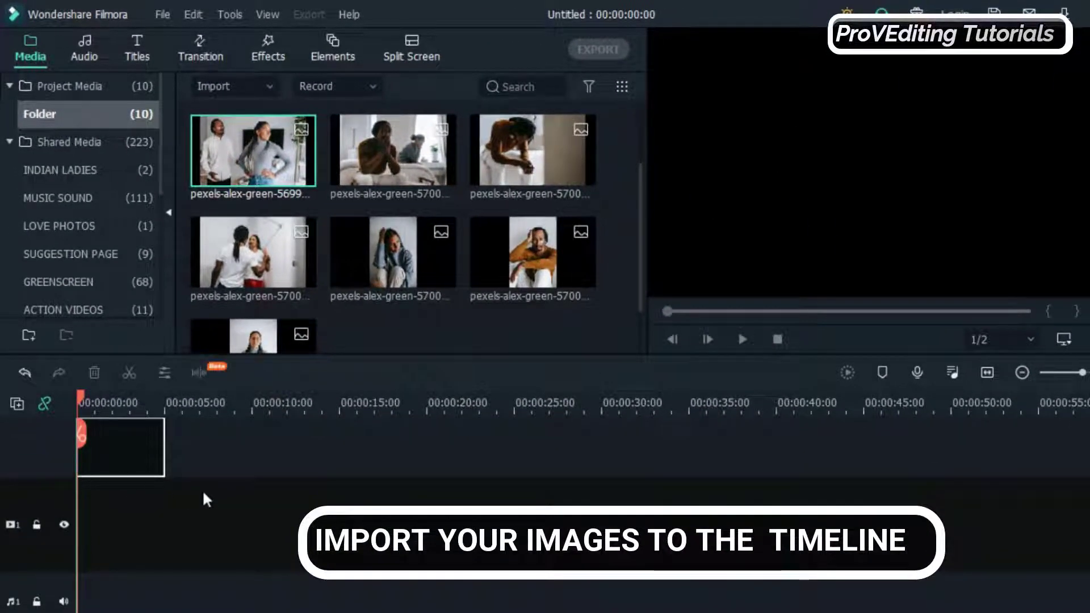
{"action": "left_click_drag", "start_coordinate": [206, 500], "coordinate": [205, 499]}
{"action": "left_click_drag", "start_coordinate": [393, 151], "coordinate": [167, 531]}
{"action": "left_click_drag", "start_coordinate": [253, 253], "coordinate": [253, 531]}
{"action": "left_click_drag", "start_coordinate": [393, 151], "coordinate": [383, 508]}
{"action": "scroll", "coordinate": [434, 337], "scroll_direction": "down", "scroll_amount": 3}
{"action": "left_click_drag", "start_coordinate": [532, 184], "coordinate": [471, 508]}
{"action": "left_click_drag", "start_coordinate": [393, 184], "coordinate": [519, 564]}
{"action": "scroll", "coordinate": [519, 562], "scroll_direction": "down", "scroll_amount": 1}
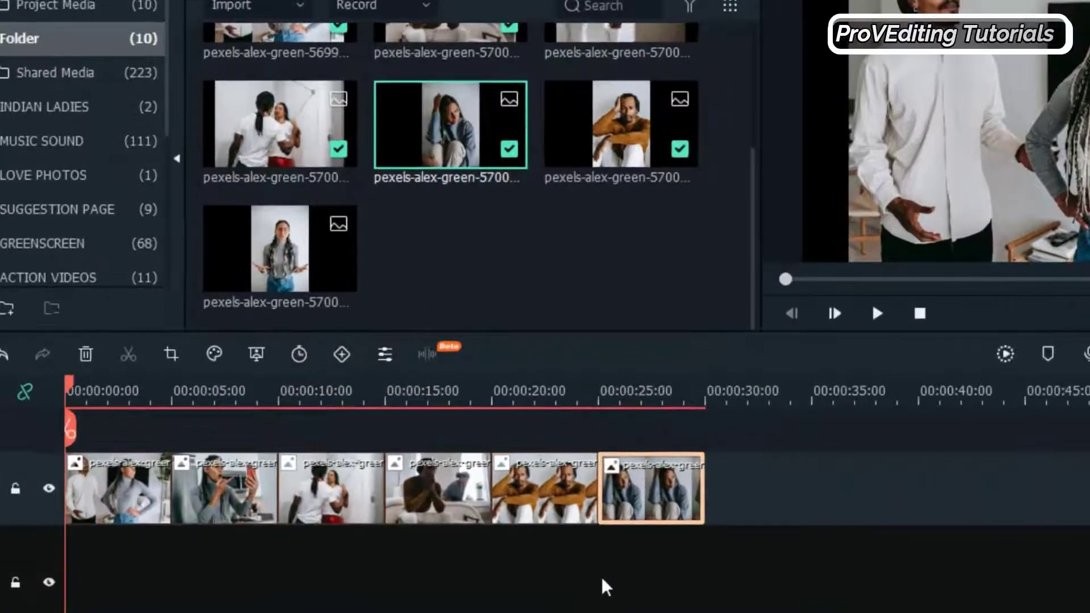
Step: Crop the first clip, the couple standing in the room, to a 16:9 ratio at 5704 x 3208 and apply it
{"action": "left_click", "coordinate": [127, 477]}
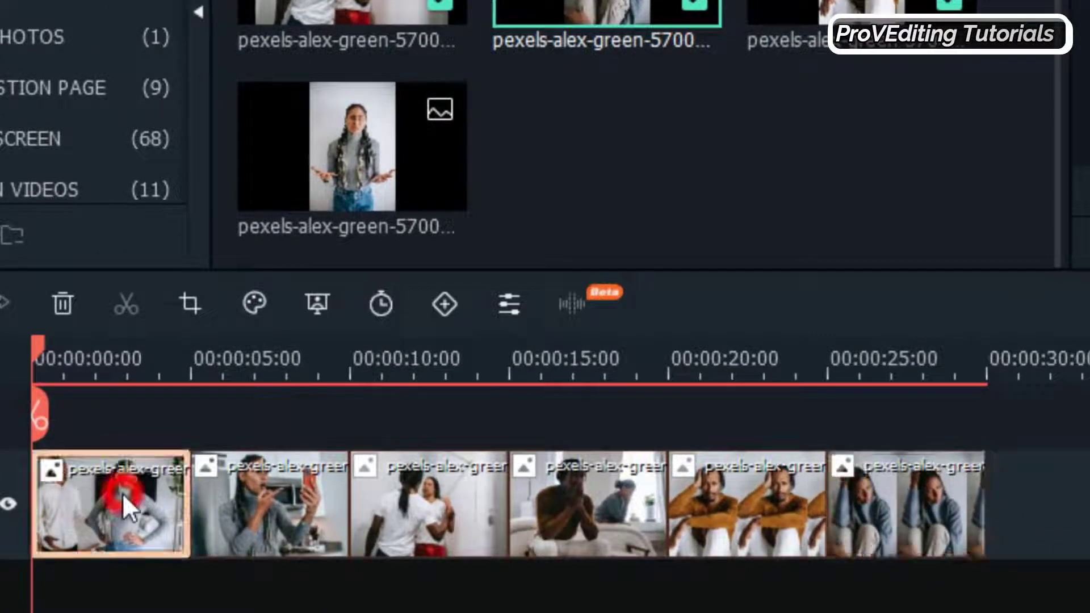
{"action": "left_click", "coordinate": [189, 303]}
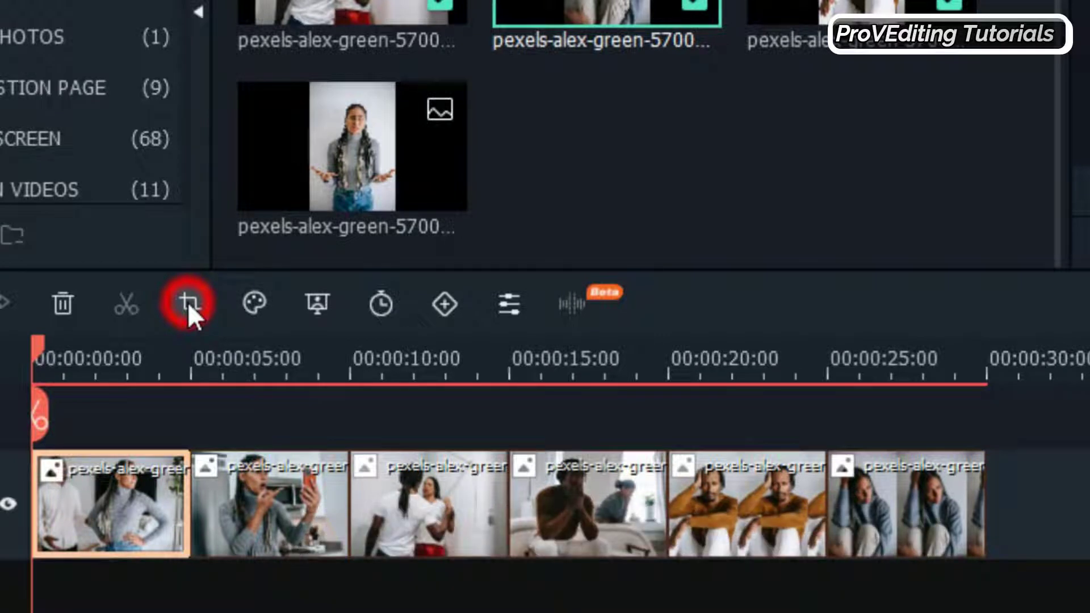
{"action": "left_click", "coordinate": [187, 301]}
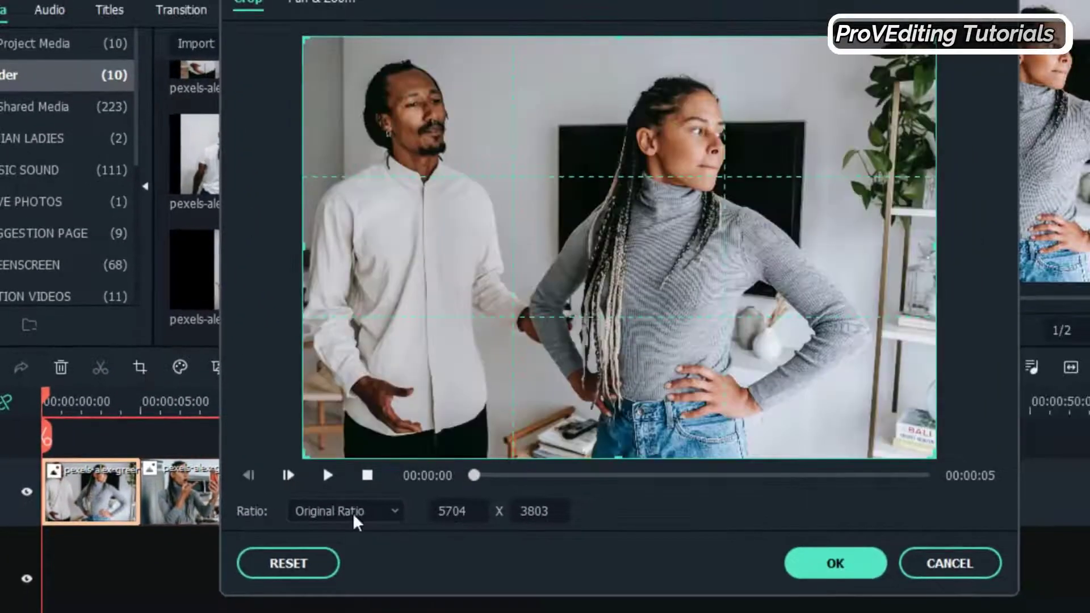
{"action": "left_click", "coordinate": [475, 530]}
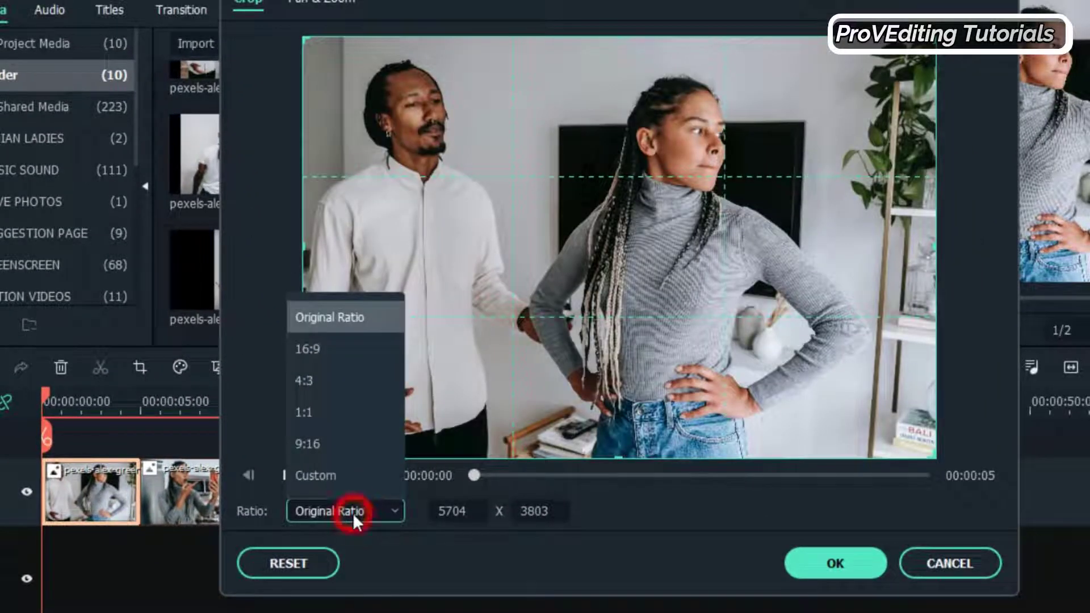
{"action": "left_click", "coordinate": [311, 348]}
{"action": "left_click_drag", "start_coordinate": [464, 365], "coordinate": [470, 343]}
{"action": "left_click", "coordinate": [832, 565]}
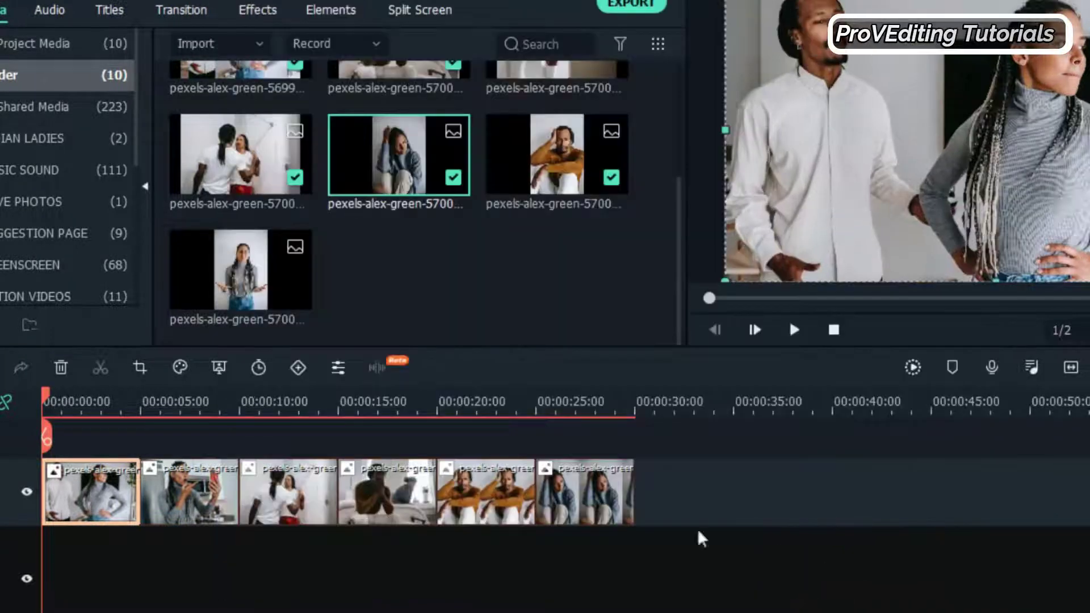
Step: Crop the second clip, the woman holding the phone, to a 16:9 ratio at 6000 x 3375 and apply it
{"action": "left_click", "coordinate": [193, 403]}
{"action": "left_click", "coordinate": [206, 492]}
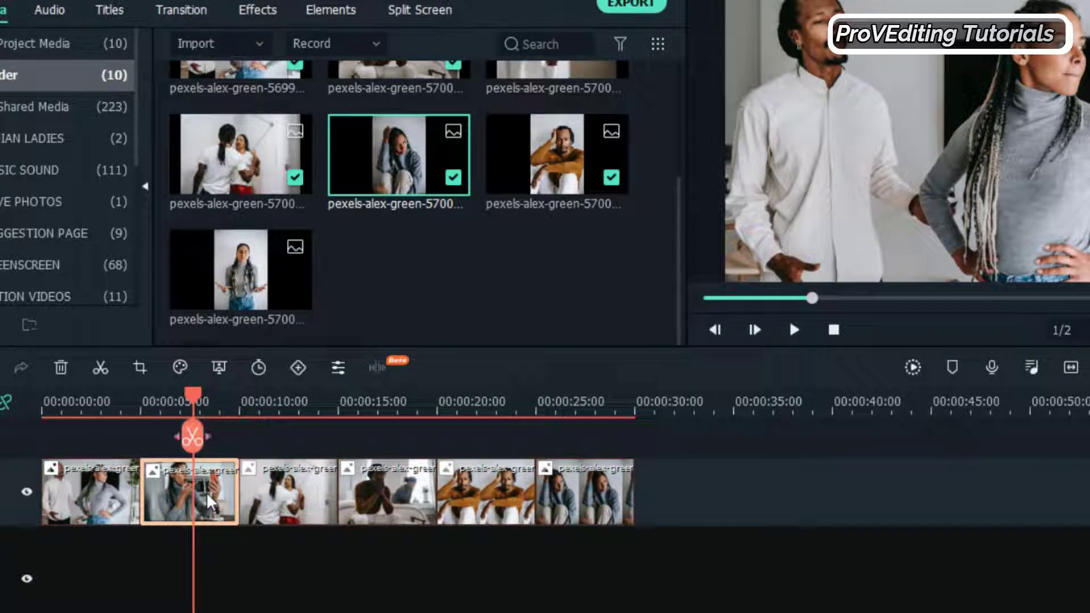
{"action": "left_click", "coordinate": [140, 367]}
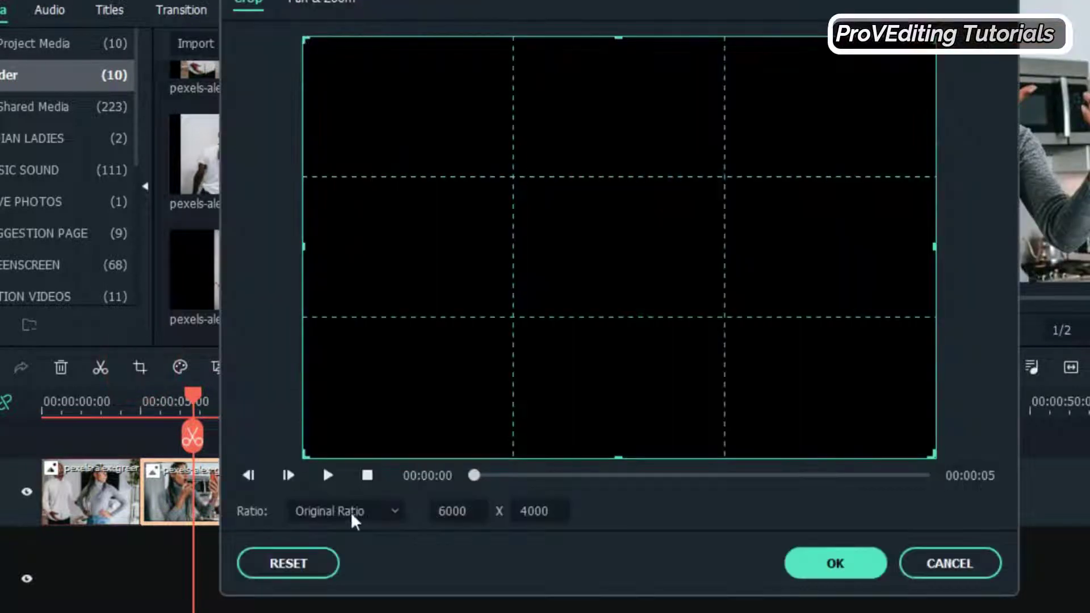
{"action": "left_click", "coordinate": [353, 512]}
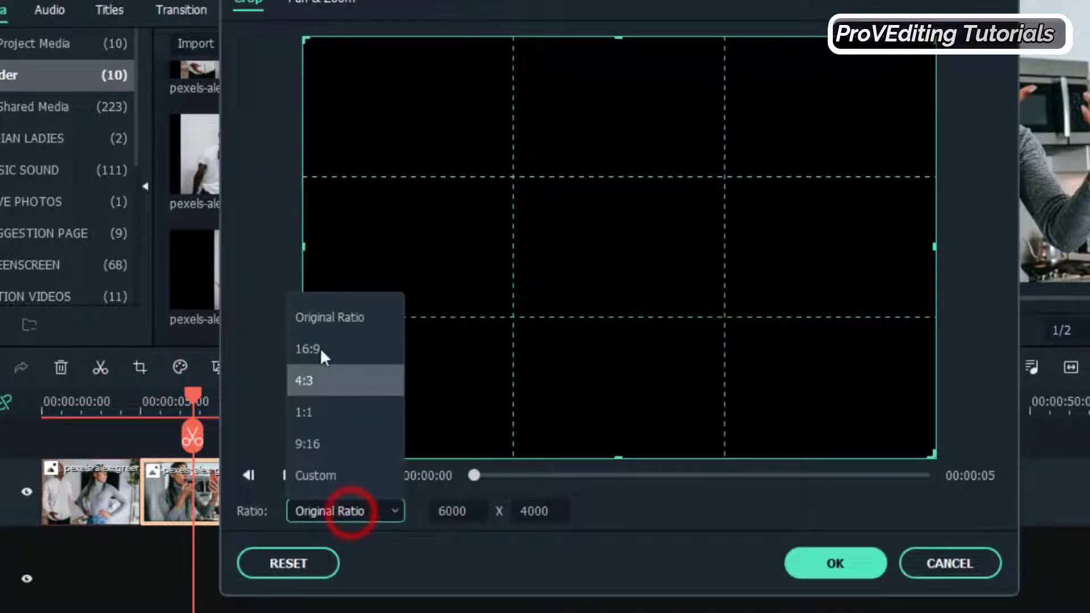
{"action": "left_click", "coordinate": [321, 348]}
{"action": "left_click_drag", "start_coordinate": [590, 392], "coordinate": [592, 372]}
{"action": "left_click", "coordinate": [817, 565]}
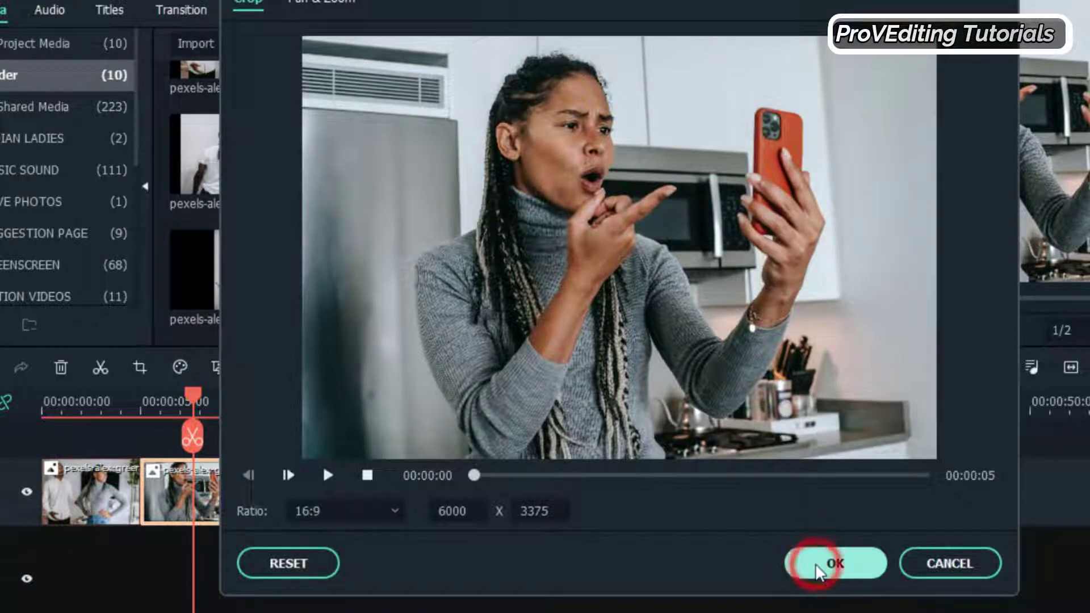
{"action": "right_click", "coordinate": [291, 499]}
{"action": "left_click", "coordinate": [410, 249]}
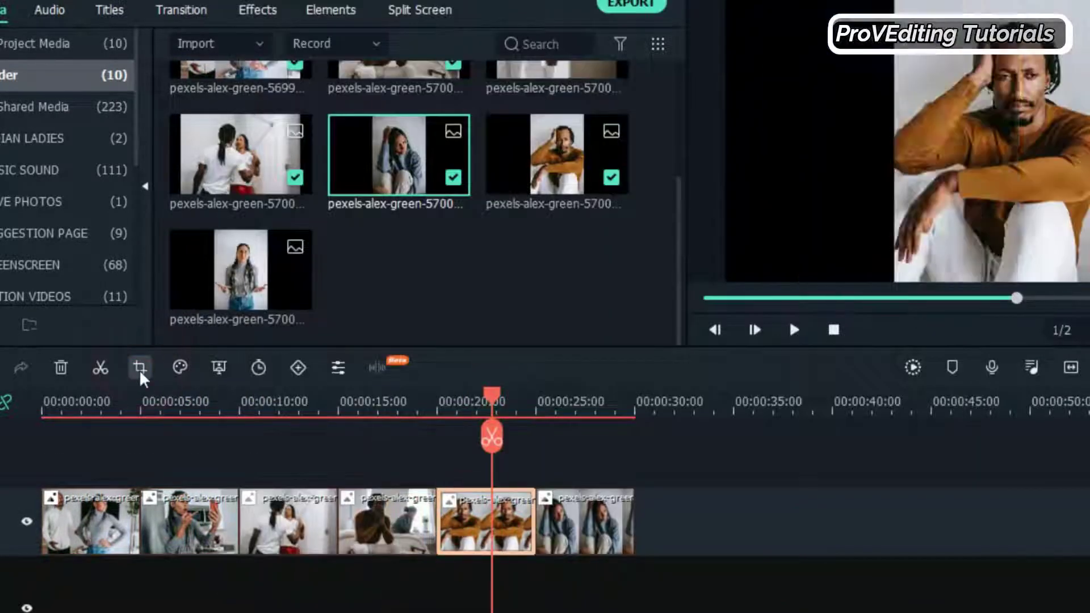
{"action": "left_click", "coordinate": [140, 367]}
{"action": "left_click", "coordinate": [932, 563]}
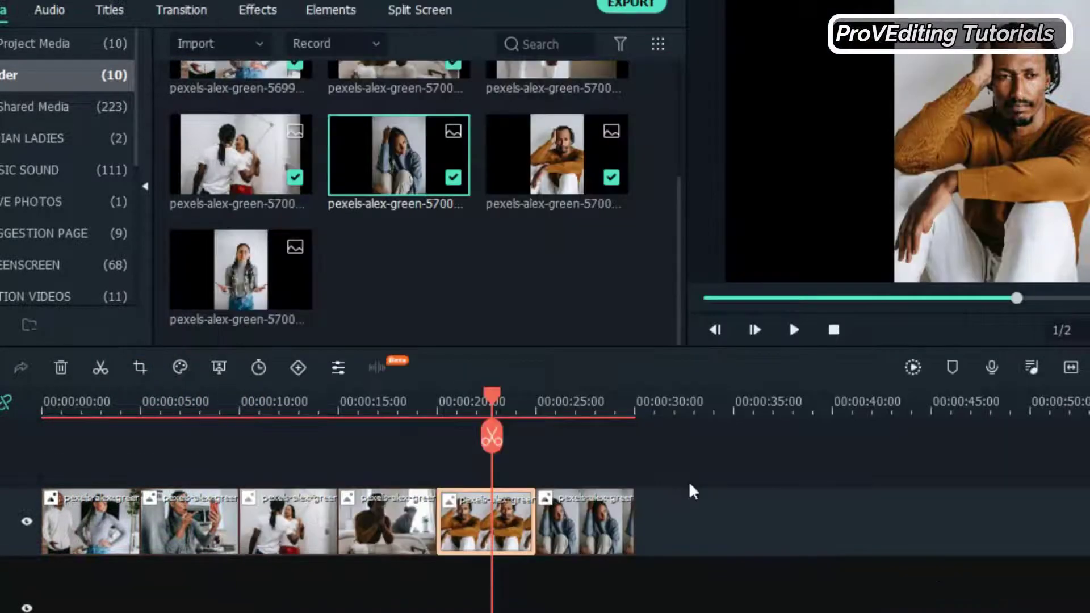
Step: Add the remaining portrait photo of the standing woman after the last clip and copy all seven clips on the track
{"action": "left_click", "coordinate": [242, 270]}
{"action": "left_click_drag", "start_coordinate": [241, 270], "coordinate": [765, 586]}
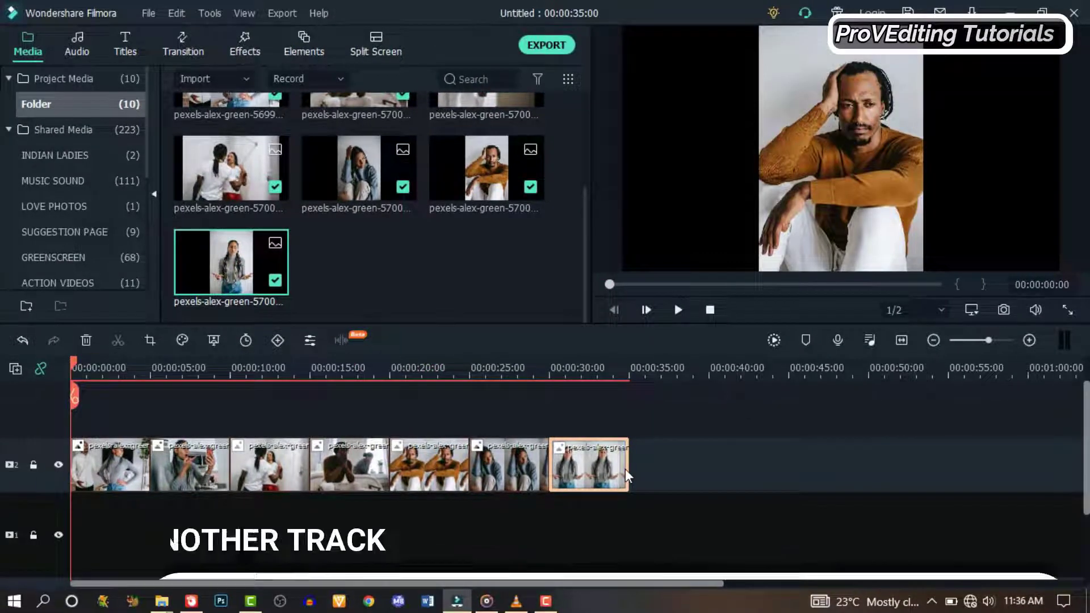
{"action": "left_click_drag", "start_coordinate": [645, 471], "coordinate": [103, 449]}
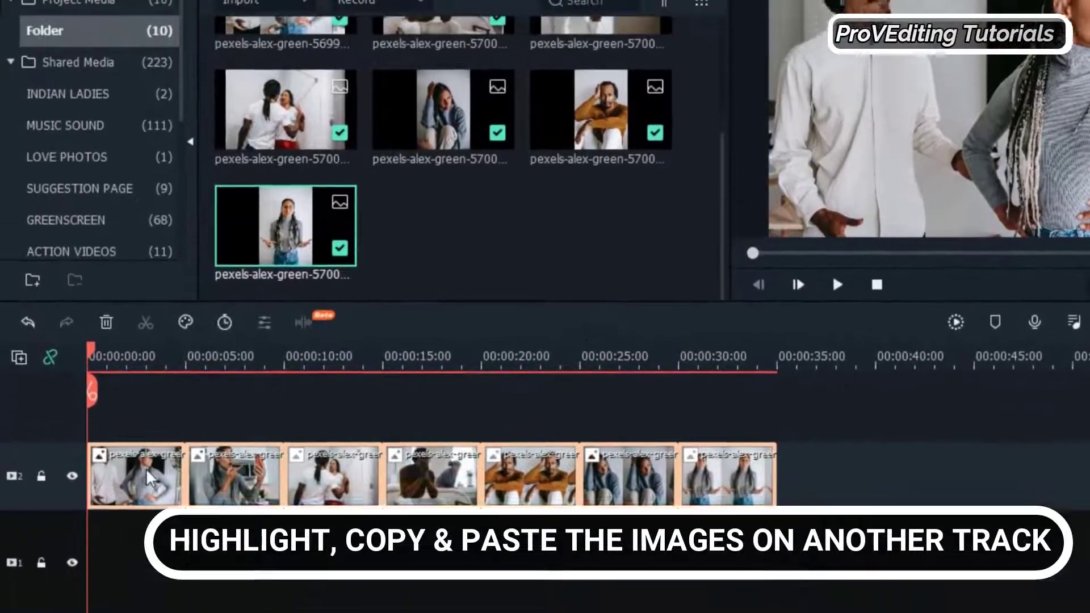
{"action": "right_click", "coordinate": [120, 466]}
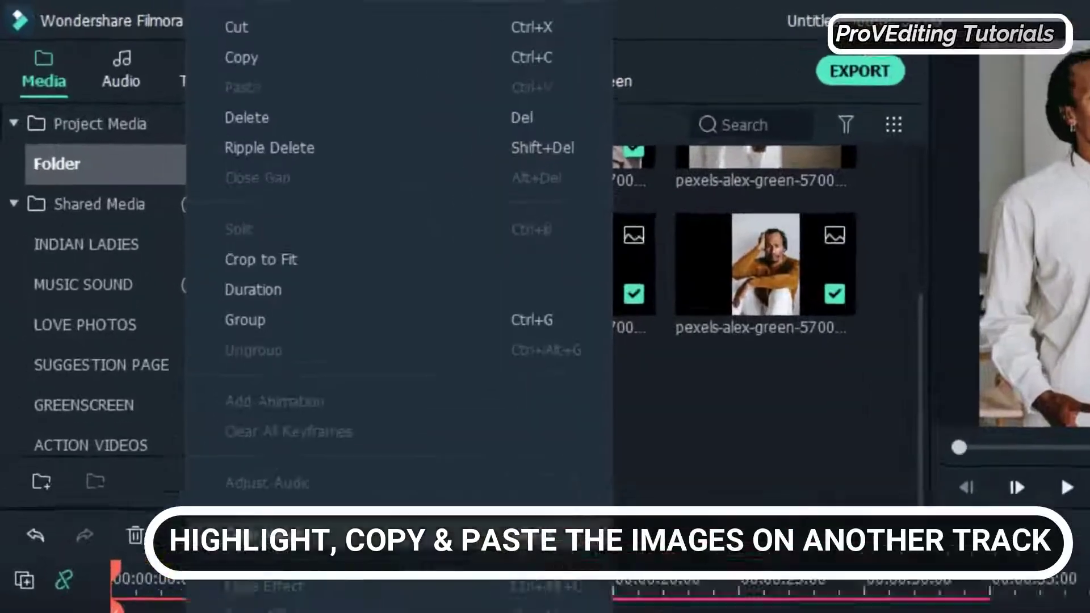
{"action": "left_click", "coordinate": [199, 44]}
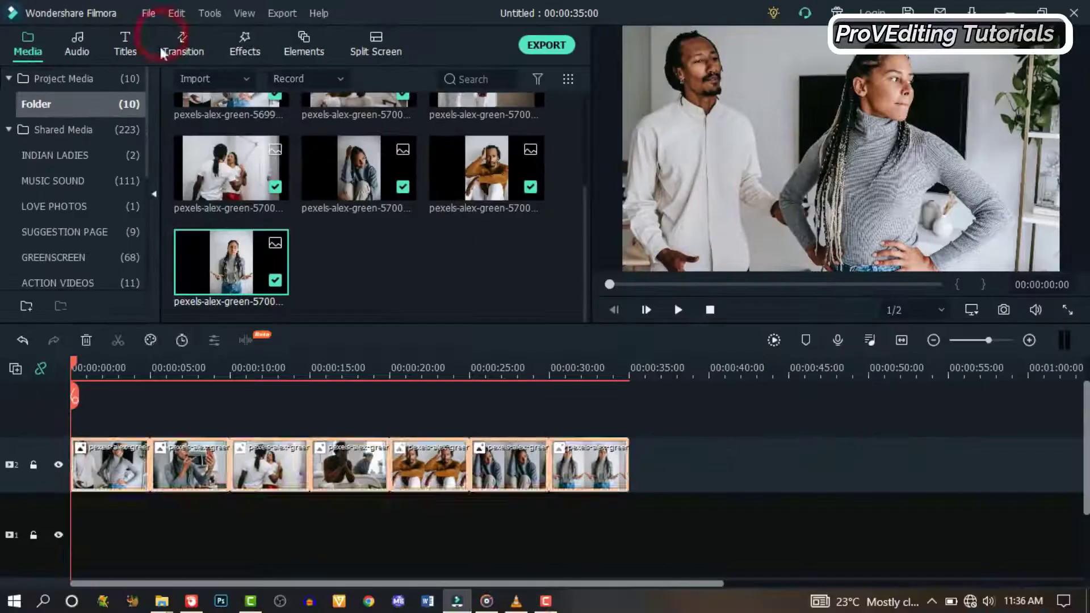
Step: Add two empty video tracks above the photo track
{"action": "right_click", "coordinate": [43, 417]}
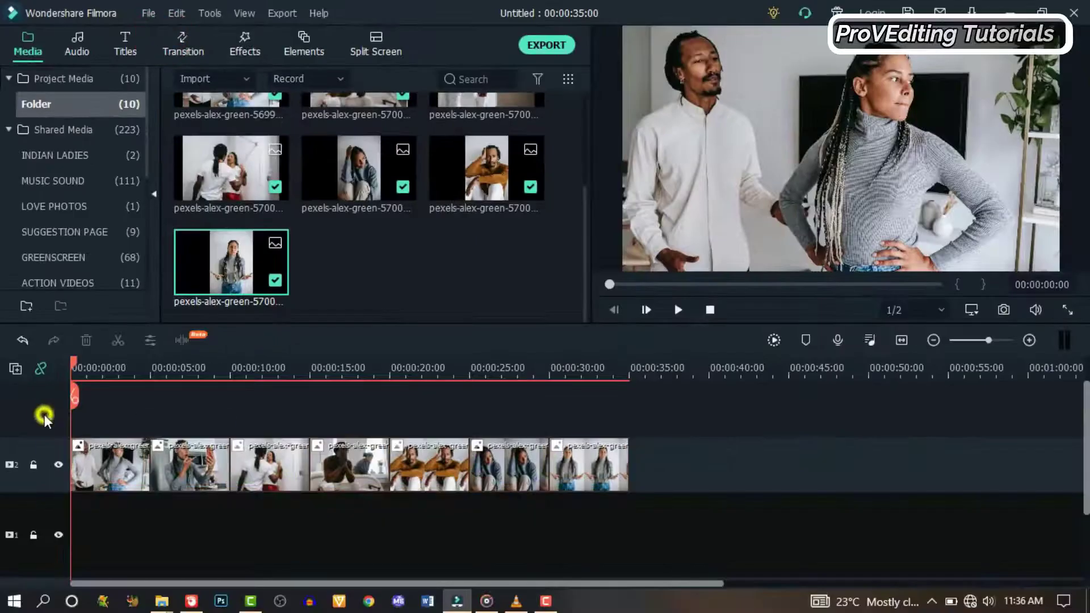
{"action": "left_click", "coordinate": [97, 432]}
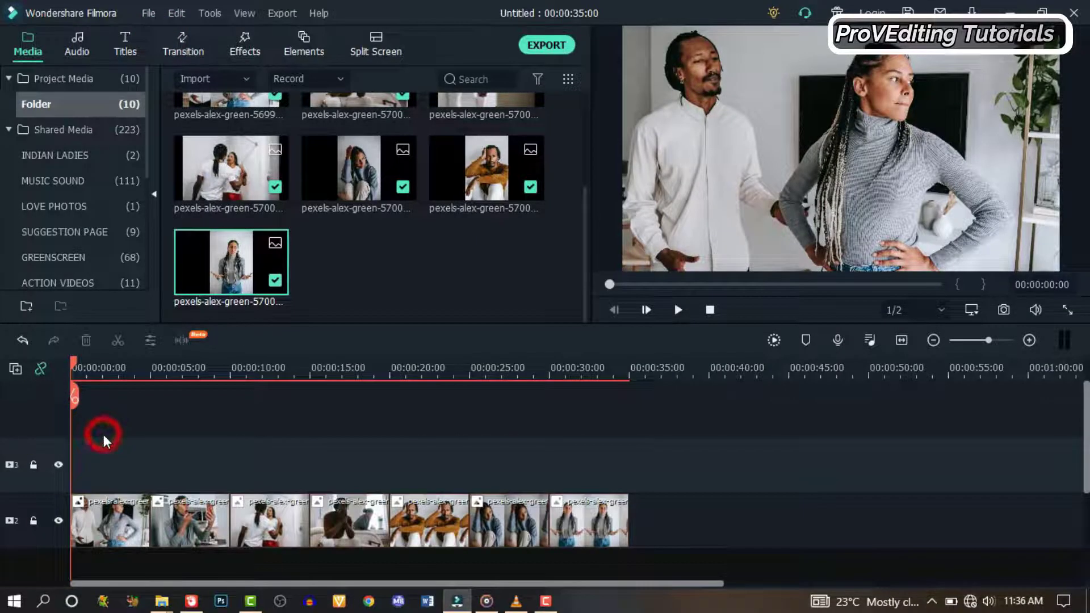
{"action": "right_click", "coordinate": [44, 406]}
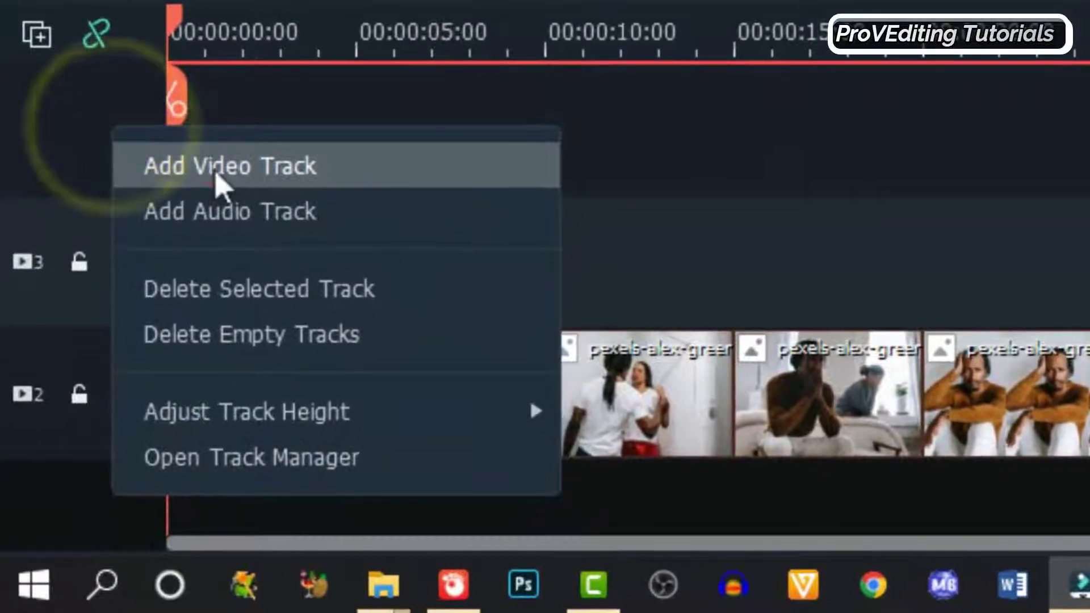
{"action": "left_click", "coordinate": [90, 429]}
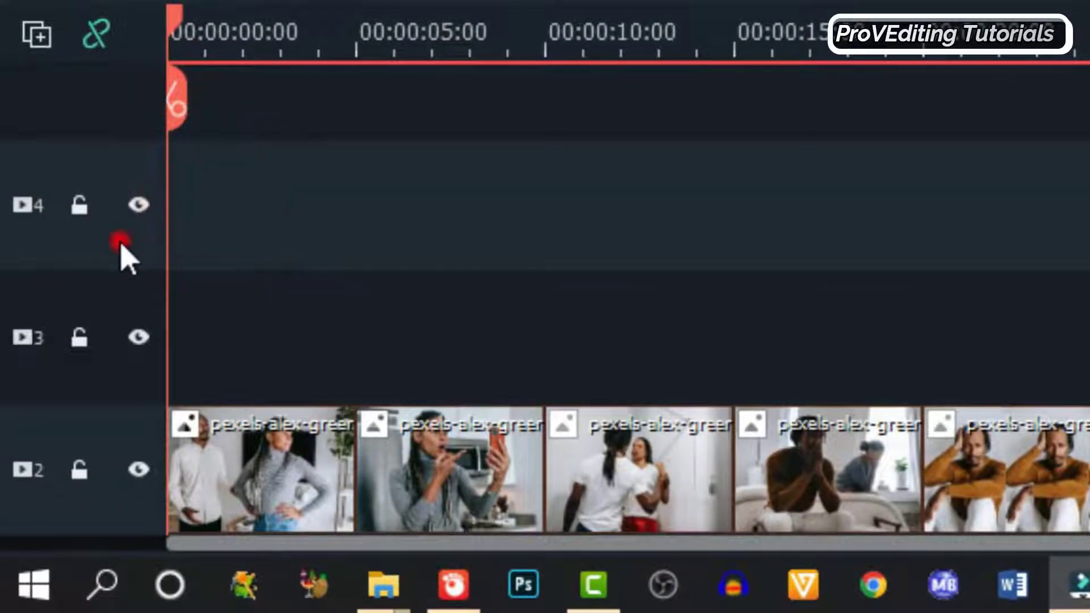
Step: Paste the copied clips at the start of video track 4 and hide that track
{"action": "right_click", "coordinate": [120, 245]}
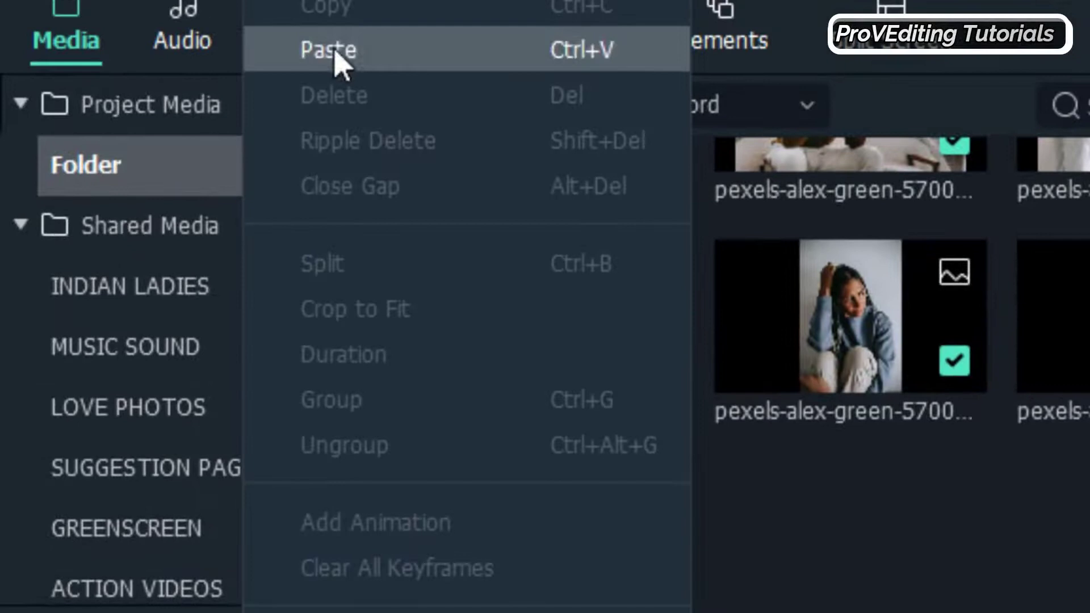
{"action": "left_click", "coordinate": [335, 57]}
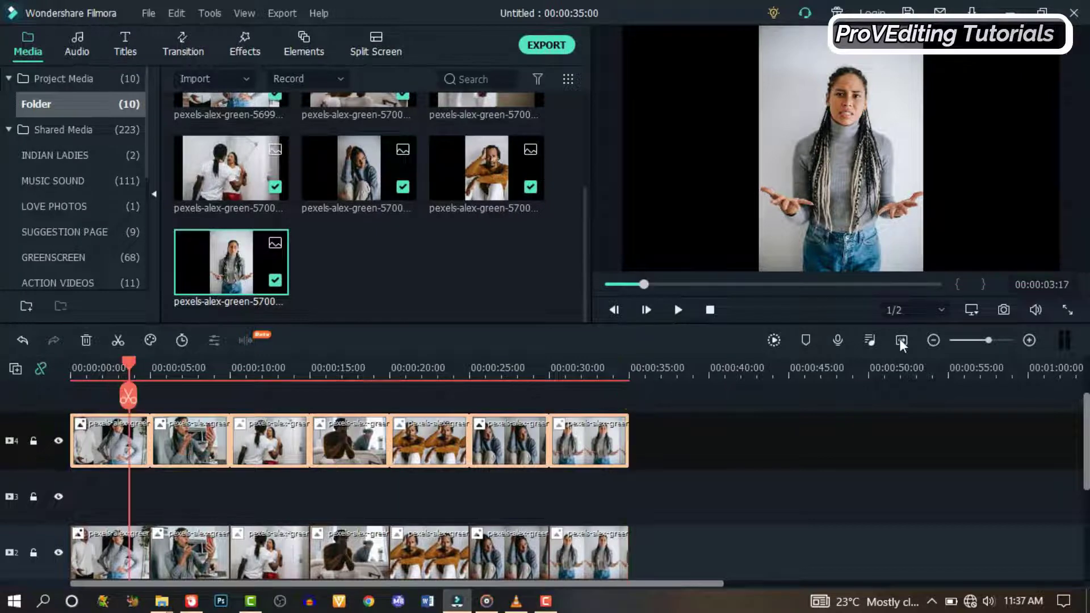
{"action": "left_click", "coordinate": [66, 403]}
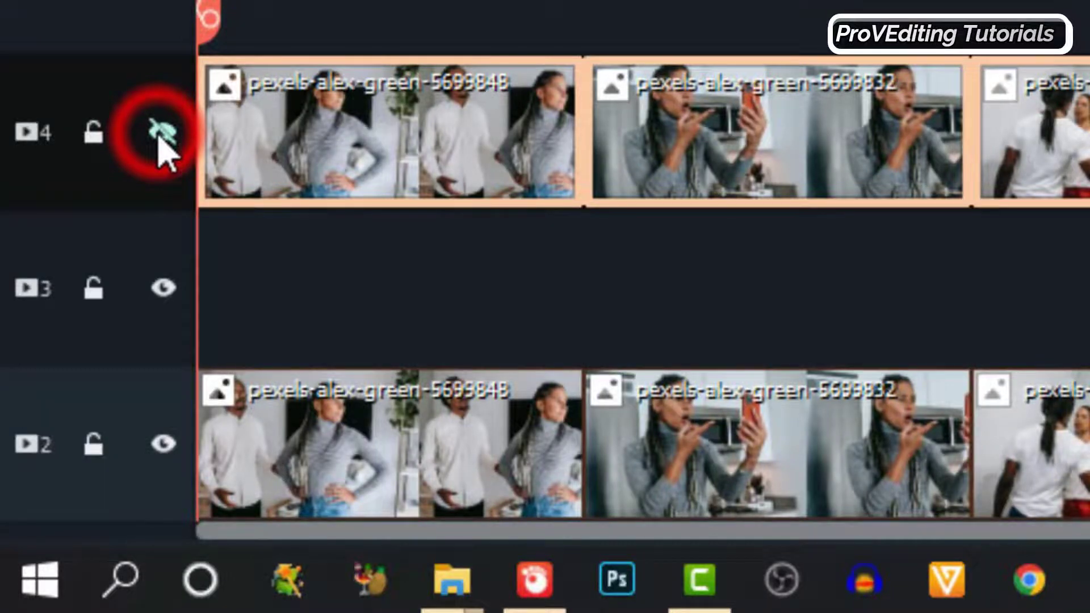
Step: Set a pan and zoom on track 2's first clip, with an enlarged End frame at the photo's upper left and a lowered 5118 x 2879 Start frame
{"action": "left_click", "coordinate": [327, 440]}
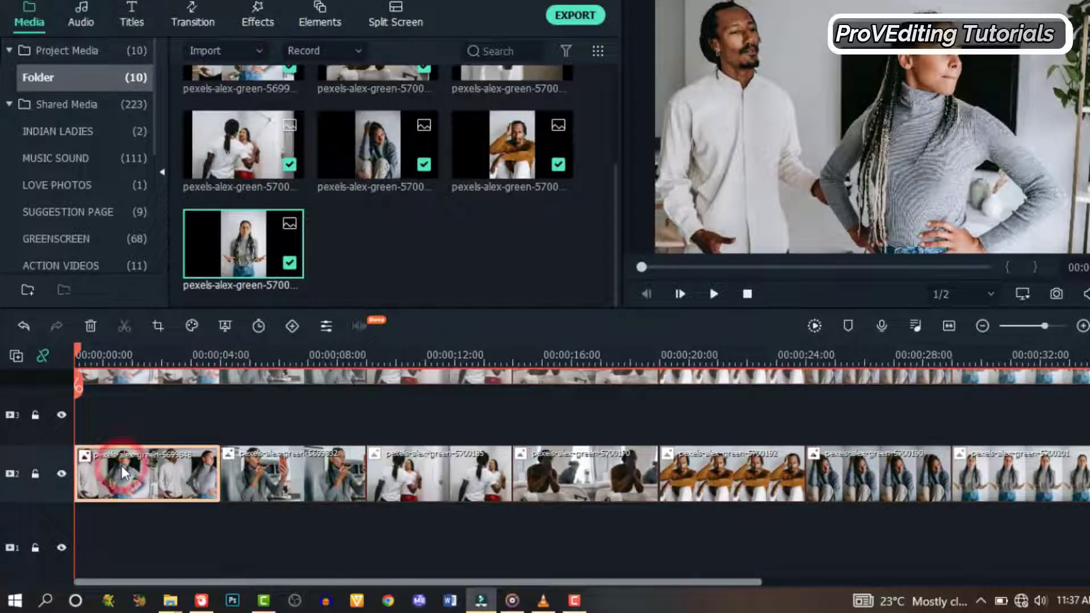
{"action": "left_click", "coordinate": [158, 327]}
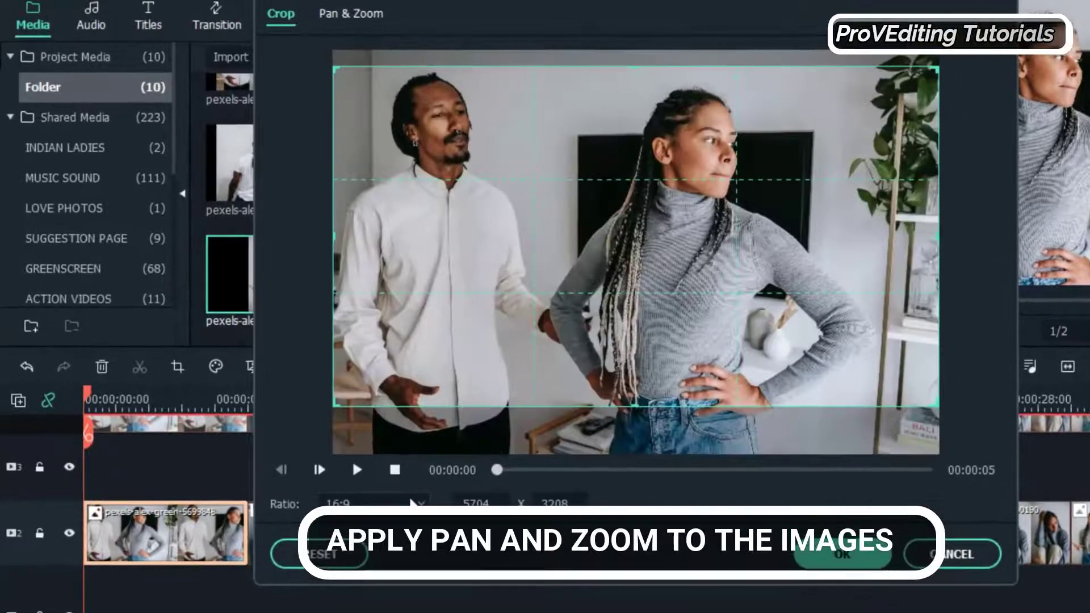
{"action": "left_click", "coordinate": [348, 16]}
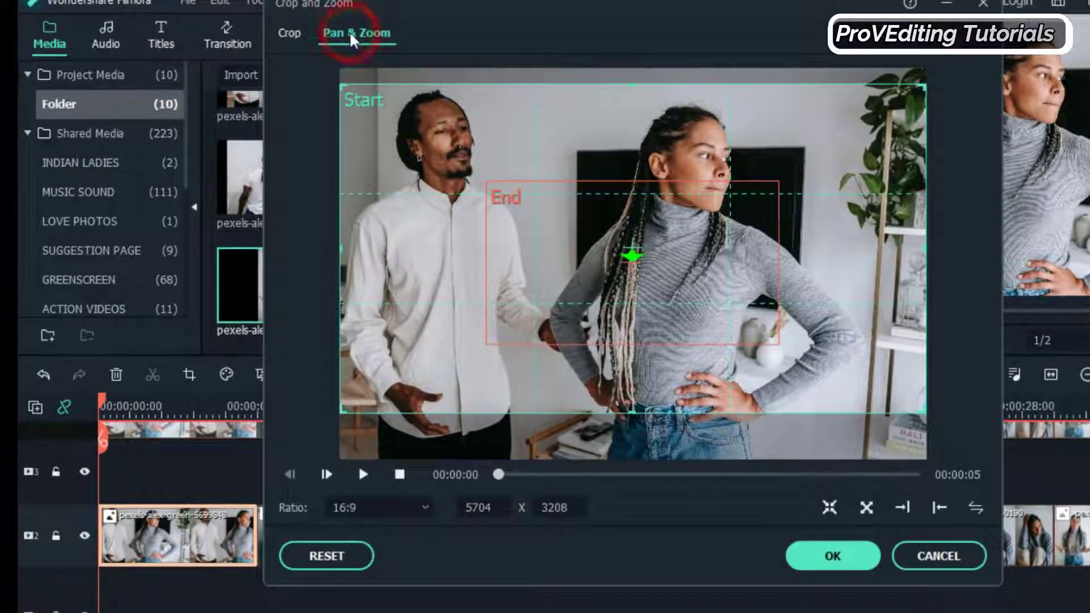
{"action": "left_click_drag", "start_coordinate": [698, 275], "coordinate": [551, 180]}
{"action": "left_click_drag", "start_coordinate": [631, 244], "coordinate": [735, 305]}
{"action": "left_click_drag", "start_coordinate": [924, 86], "coordinate": [862, 145]}
{"action": "left_click_drag", "start_coordinate": [792, 226], "coordinate": [792, 267]}
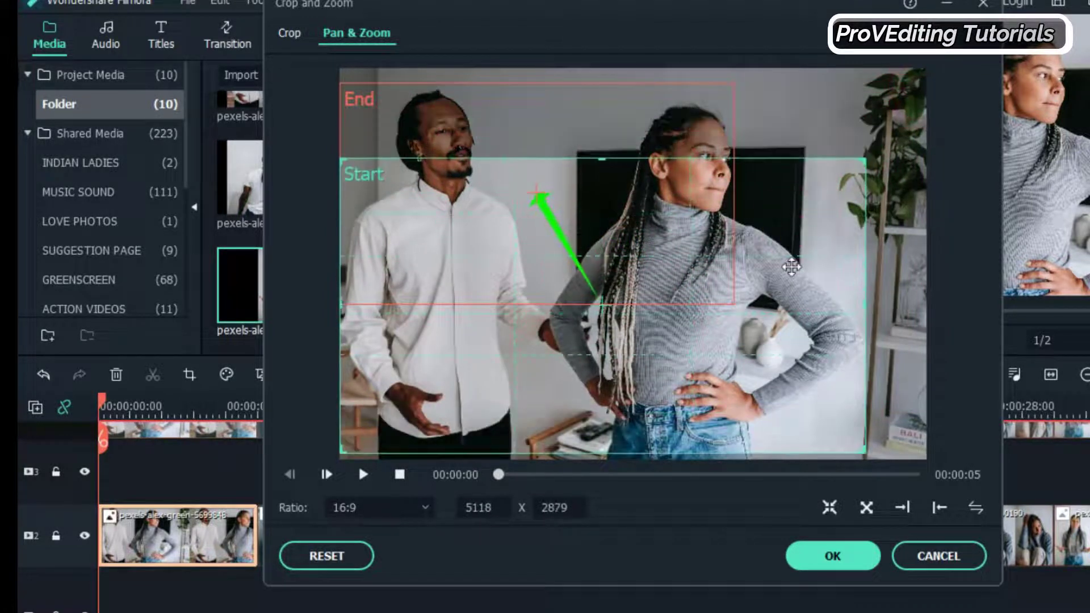
Step: Preview the first clip's motion, enlarge its End frame to 4238 x 2384, and apply the pan and zoom
{"action": "left_click", "coordinate": [363, 475]}
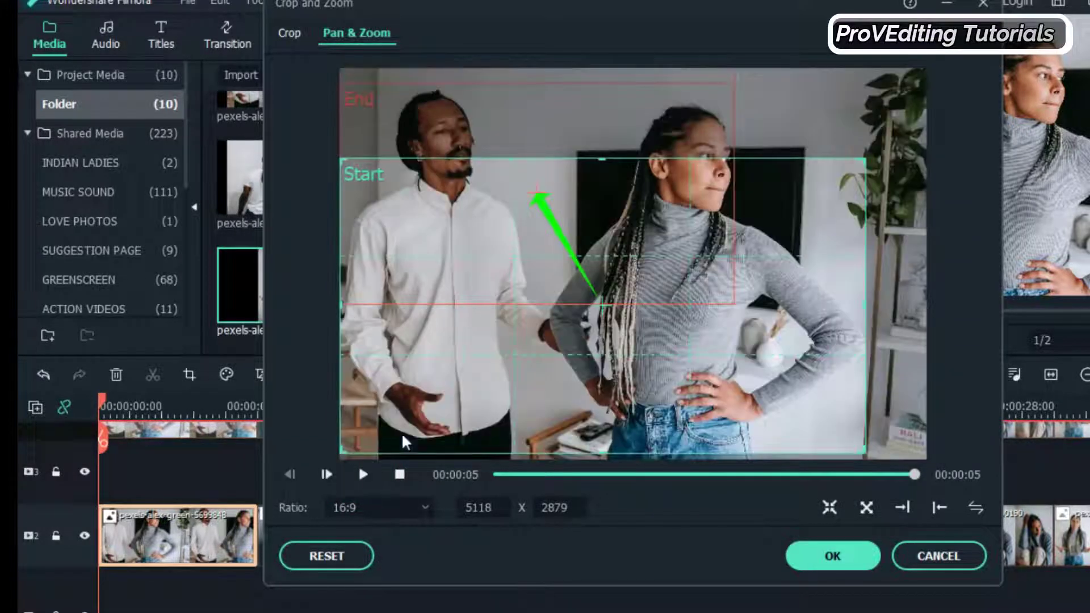
{"action": "left_click", "coordinate": [679, 111]}
{"action": "left_click_drag", "start_coordinate": [731, 194], "coordinate": [775, 194]}
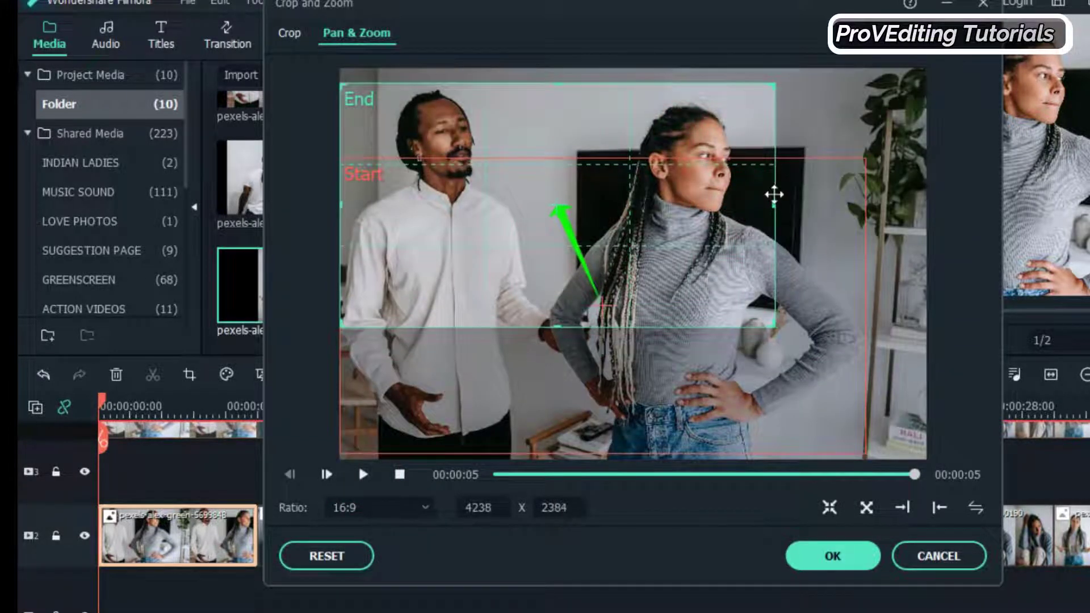
{"action": "left_click", "coordinate": [833, 556]}
Step: Apply a pan and zoom to track 2's second clip, shifting the End frame towards the woman's face and shrinking the Start frame
{"action": "left_click", "coordinate": [299, 408]}
{"action": "left_click", "coordinate": [363, 538]}
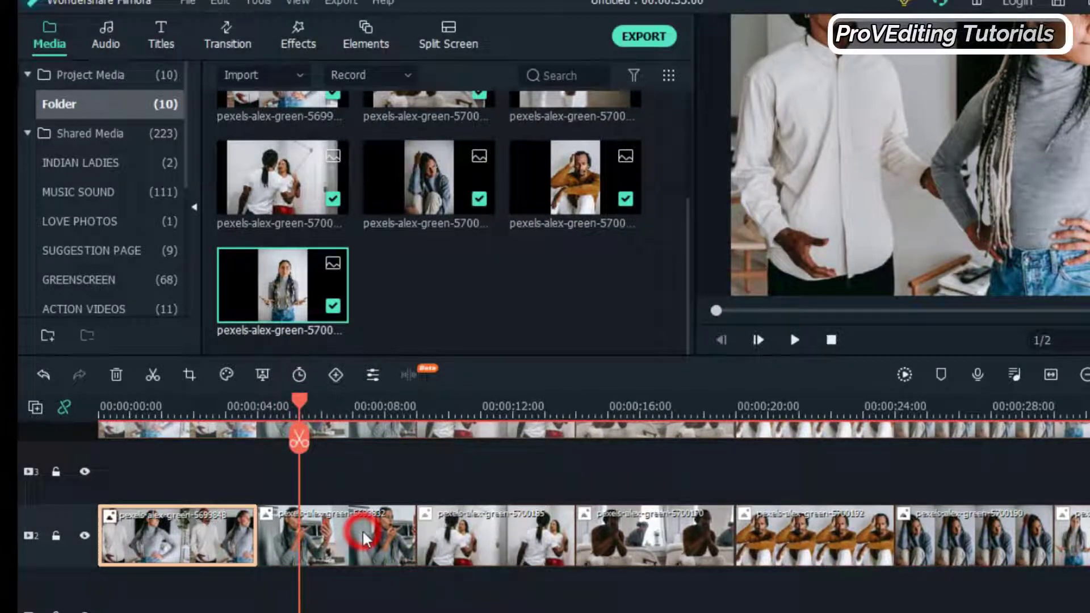
{"action": "left_click", "coordinate": [190, 376]}
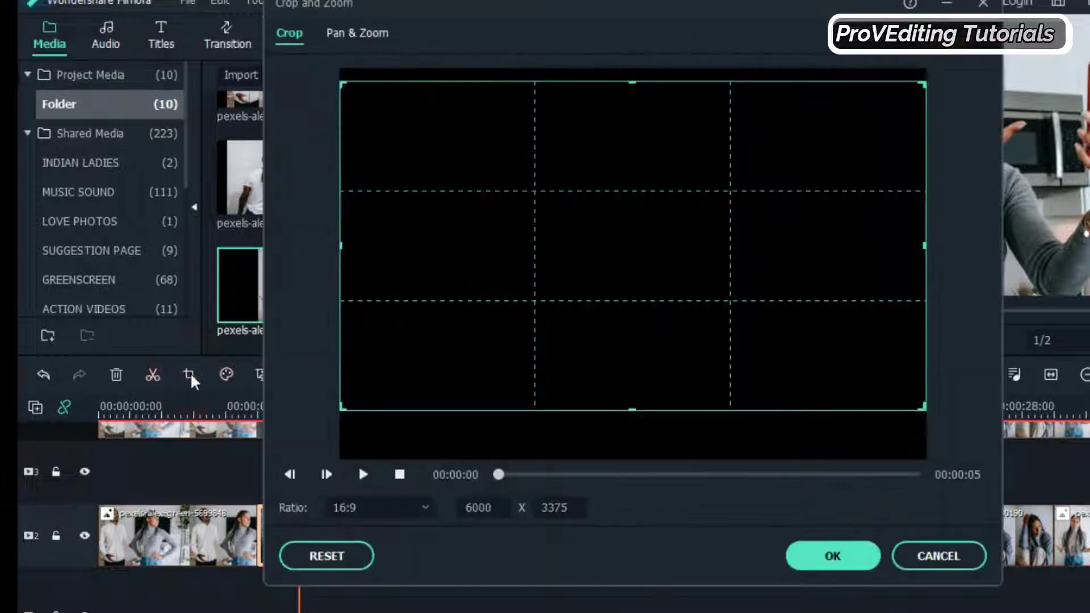
{"action": "left_click", "coordinate": [353, 32]}
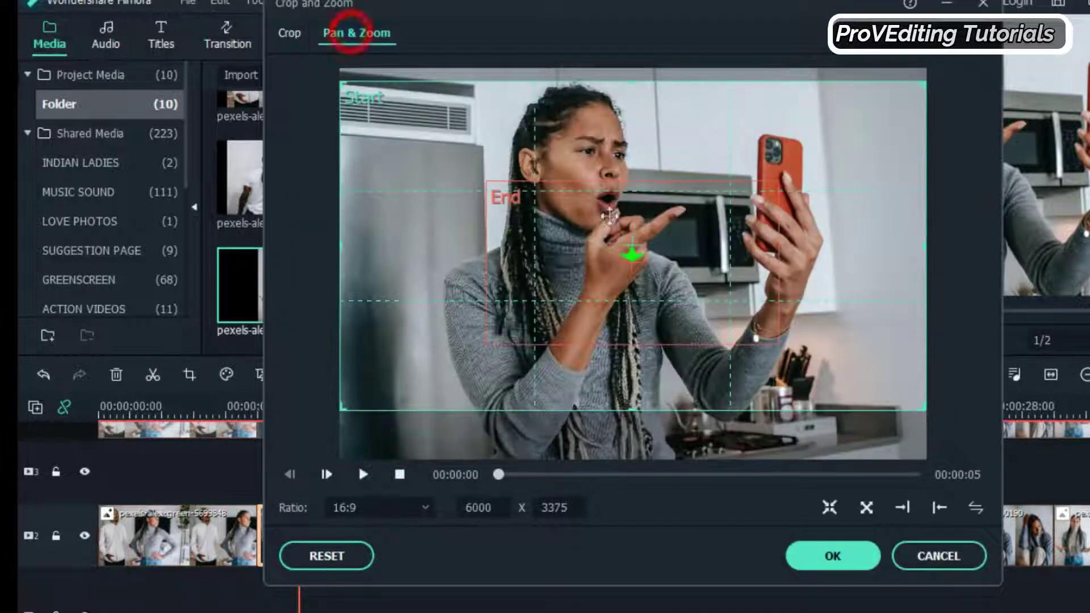
{"action": "left_click", "coordinate": [694, 276]}
{"action": "left_click_drag", "start_coordinate": [693, 276], "coordinate": [648, 192]}
{"action": "left_click_drag", "start_coordinate": [925, 83], "coordinate": [851, 214]}
{"action": "left_click", "coordinate": [832, 556]}
Step: Apply a pan and zoom to track 2's third and fourth clips, with the fourth's 4376 x 2461 Start frame low and its End frame higher up
{"action": "left_click", "coordinate": [474, 406]}
{"action": "left_click", "coordinate": [492, 544]}
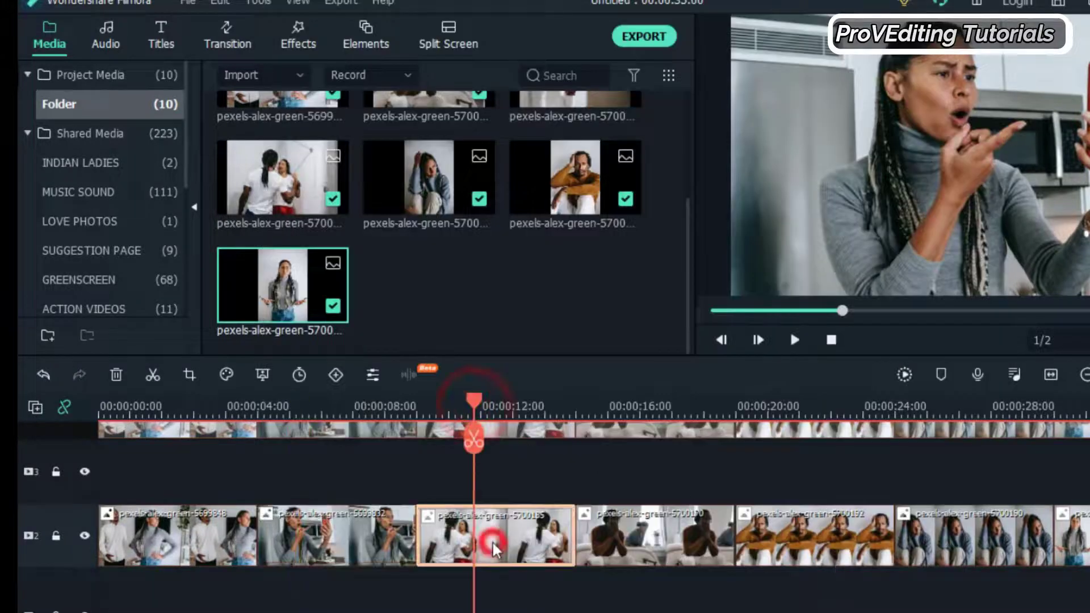
{"action": "left_click", "coordinate": [189, 374]}
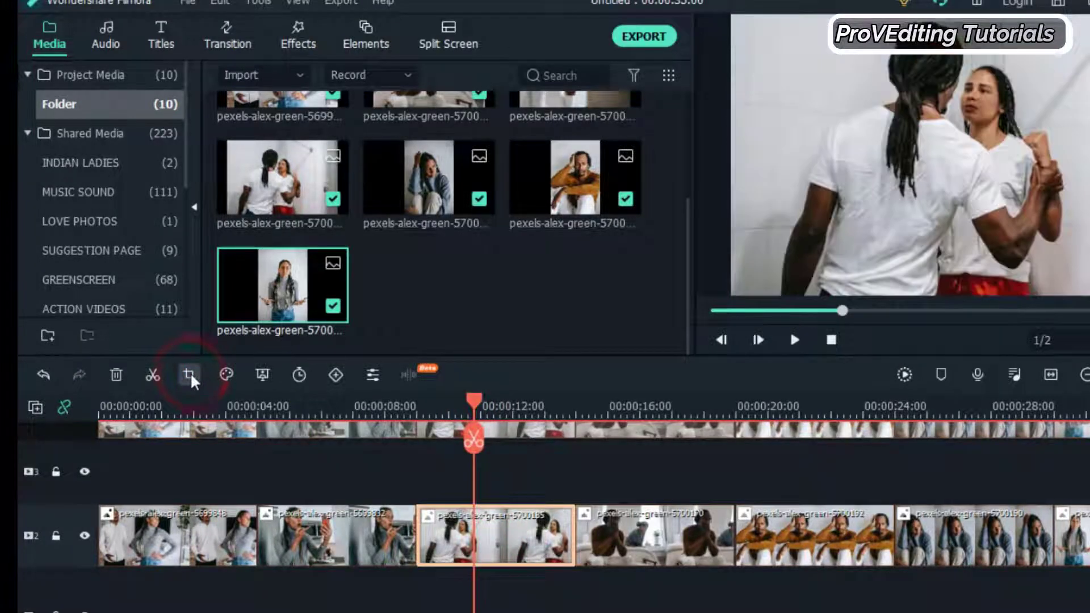
{"action": "left_click", "coordinate": [543, 352]}
{"action": "left_click_drag", "start_coordinate": [573, 345], "coordinate": [722, 309]}
{"action": "left_click", "coordinate": [832, 556]}
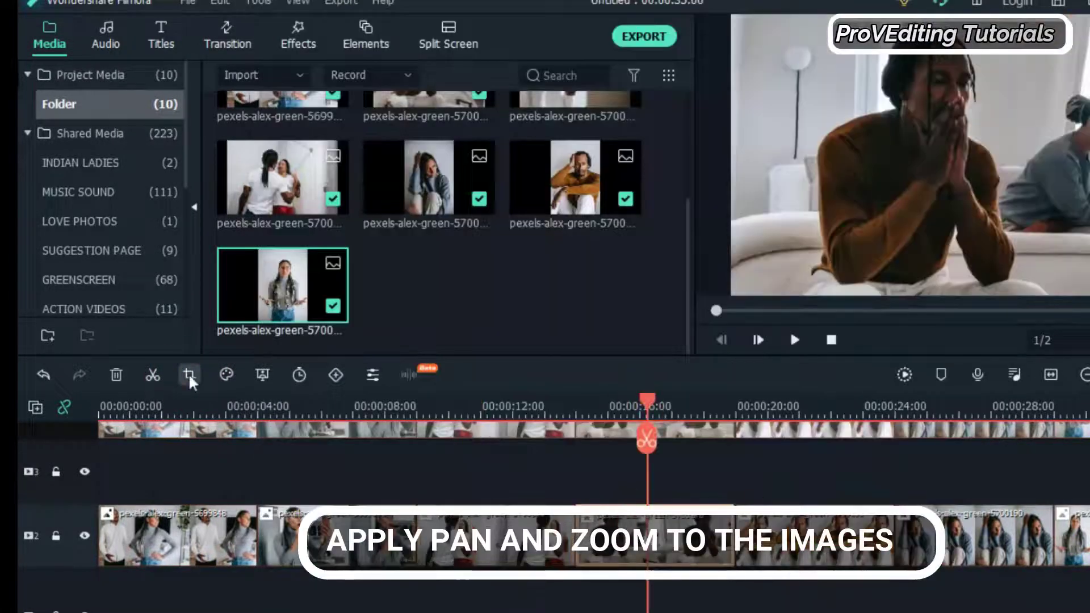
{"action": "left_click", "coordinate": [189, 374]}
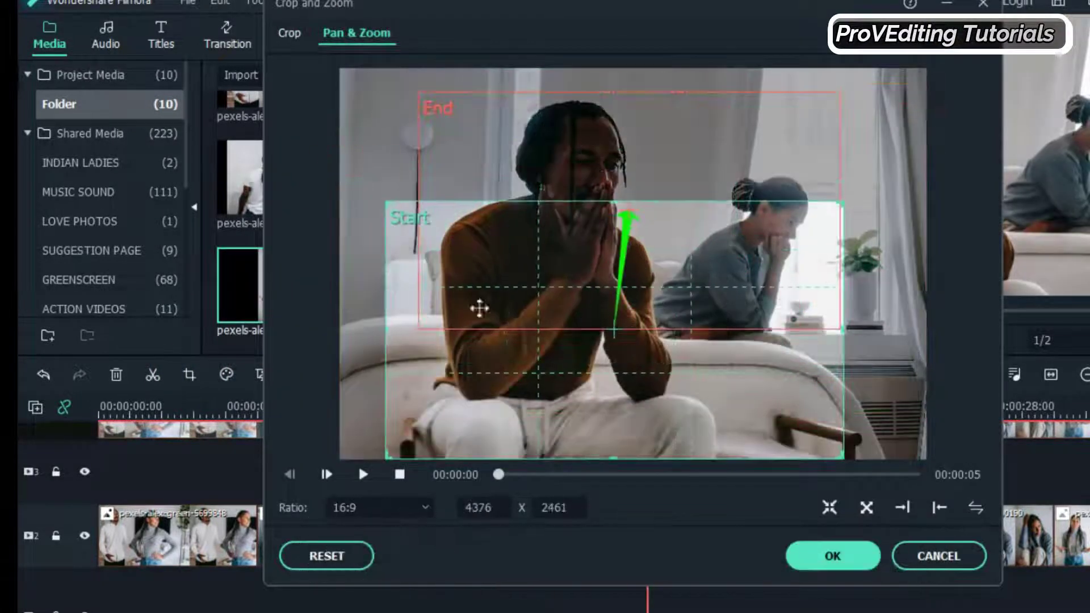
{"action": "left_click", "coordinate": [833, 555]}
Step: Set a pan and zoom on track 2's fifth clip, the man in the orange sweater, preview the motion and apply it
{"action": "left_click", "coordinate": [813, 534]}
{"action": "left_click", "coordinate": [189, 375]}
{"action": "left_click", "coordinate": [377, 506]}
{"action": "left_click", "coordinate": [343, 356]}
{"action": "left_click", "coordinate": [641, 272]}
{"action": "left_click_drag", "start_coordinate": [697, 298], "coordinate": [814, 330]}
{"action": "left_click", "coordinate": [364, 474]}
{"action": "left_click", "coordinate": [833, 555]}
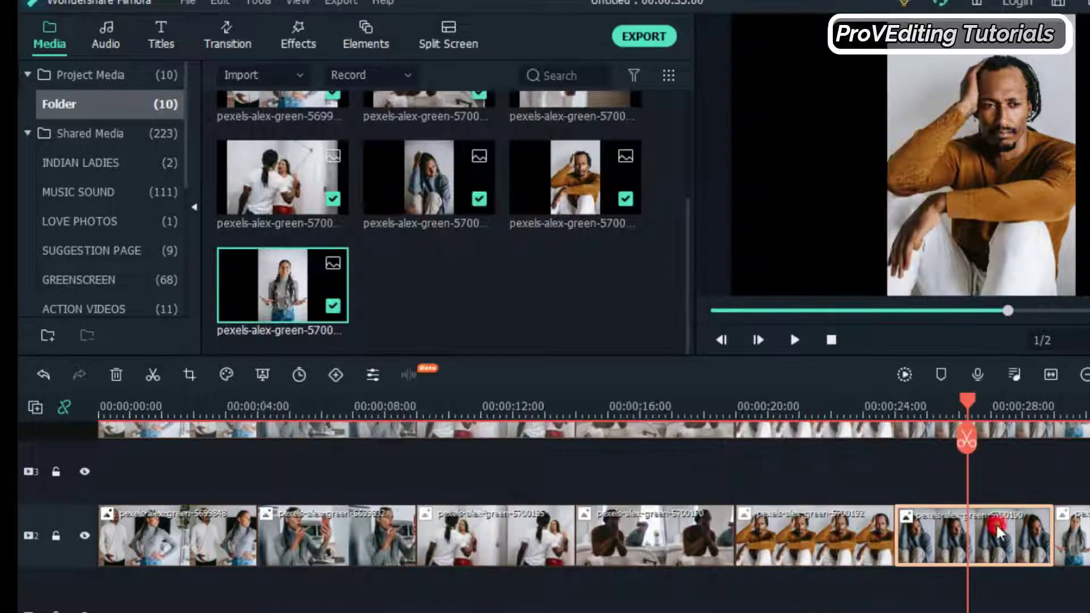
Step: Apply a pan and zoom to track 2's sixth clip, moving the motion frame upward over the seated woman
{"action": "left_click", "coordinate": [999, 534]}
{"action": "left_click", "coordinate": [189, 375]}
{"action": "left_click", "coordinate": [360, 32]}
{"action": "left_click_drag", "start_coordinate": [723, 287], "coordinate": [713, 204]}
{"action": "left_click", "coordinate": [833, 556]}
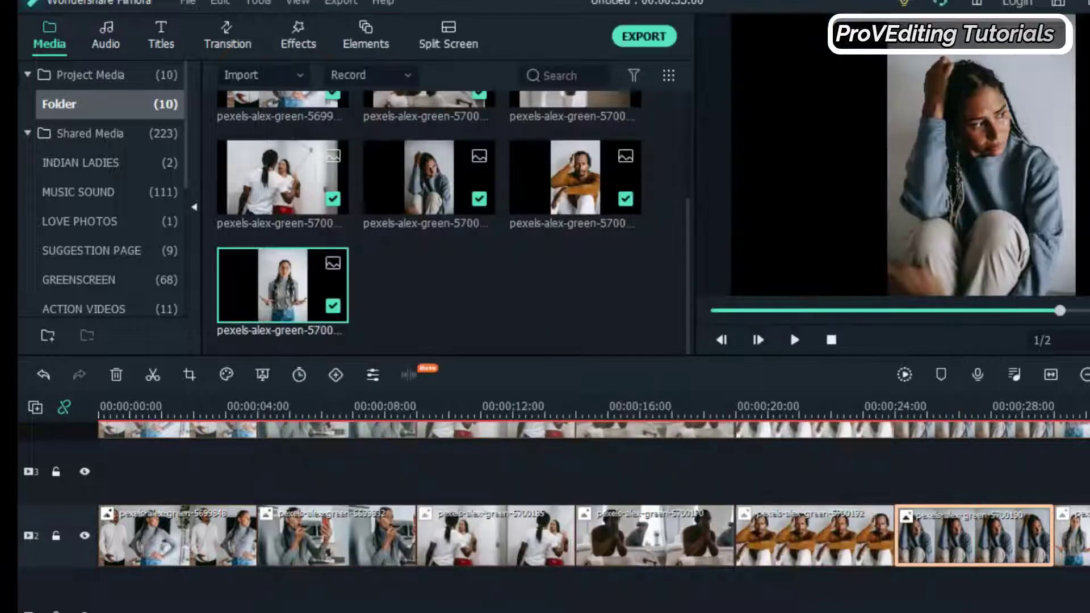
Step: Set a pan and zoom on track 2's last clip with a repositioned motion frame, and preview it
{"action": "left_click", "coordinate": [189, 375]}
{"action": "left_click", "coordinate": [356, 34]}
{"action": "left_click_drag", "start_coordinate": [747, 266], "coordinate": [714, 229]}
{"action": "left_click", "coordinate": [362, 473]}
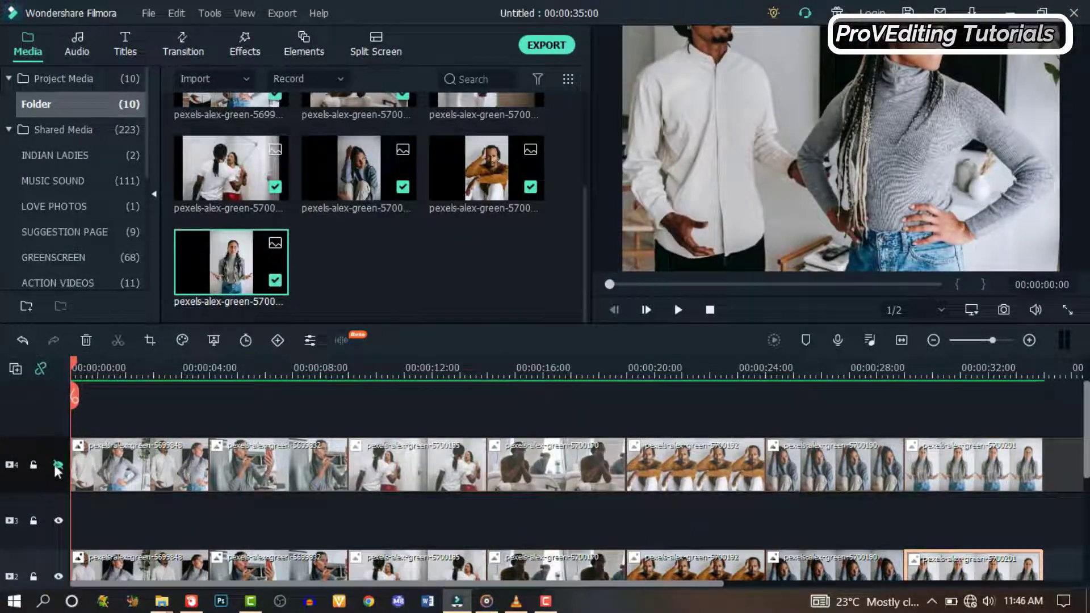
Step: Make video track 4 visible again and scale its first clip to 70%
{"action": "left_click", "coordinate": [58, 465]}
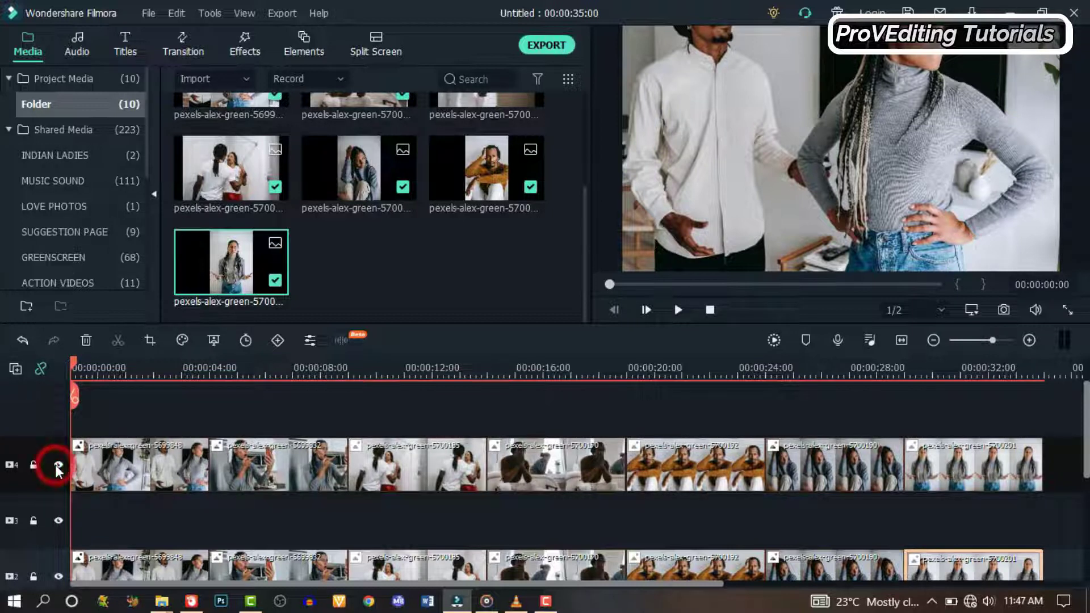
{"action": "left_click_drag", "start_coordinate": [71, 398], "coordinate": [100, 397]}
{"action": "left_click", "coordinate": [93, 462]}
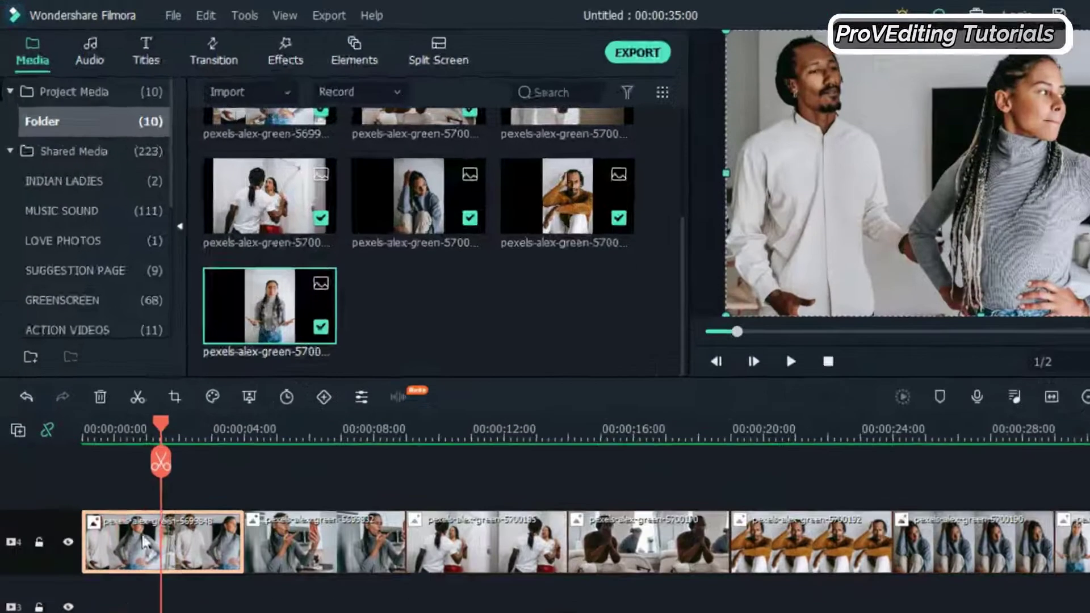
{"action": "double_click", "coordinate": [119, 466]}
{"action": "left_click", "coordinate": [464, 185]}
{"action": "type", "text": "70"}
{"action": "left_click", "coordinate": [687, 394]}
{"action": "left_click", "coordinate": [965, 534]}
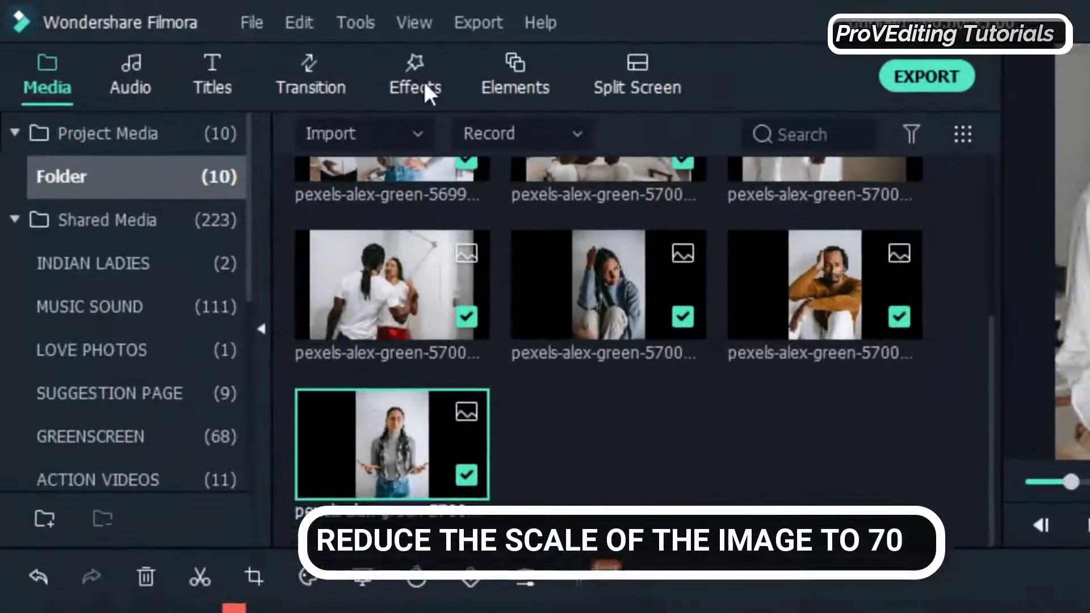
Step: Find the Border effect in the Utility category and apply it to the first clip on track 4
{"action": "left_click", "coordinate": [421, 87]}
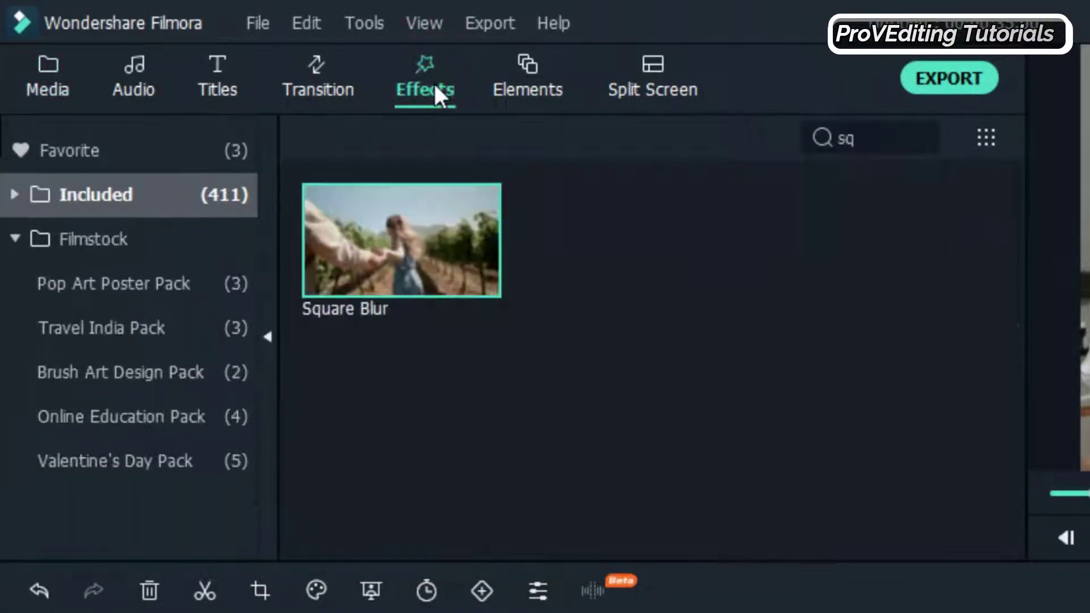
{"action": "left_click", "coordinate": [13, 193]}
{"action": "left_click", "coordinate": [53, 324]}
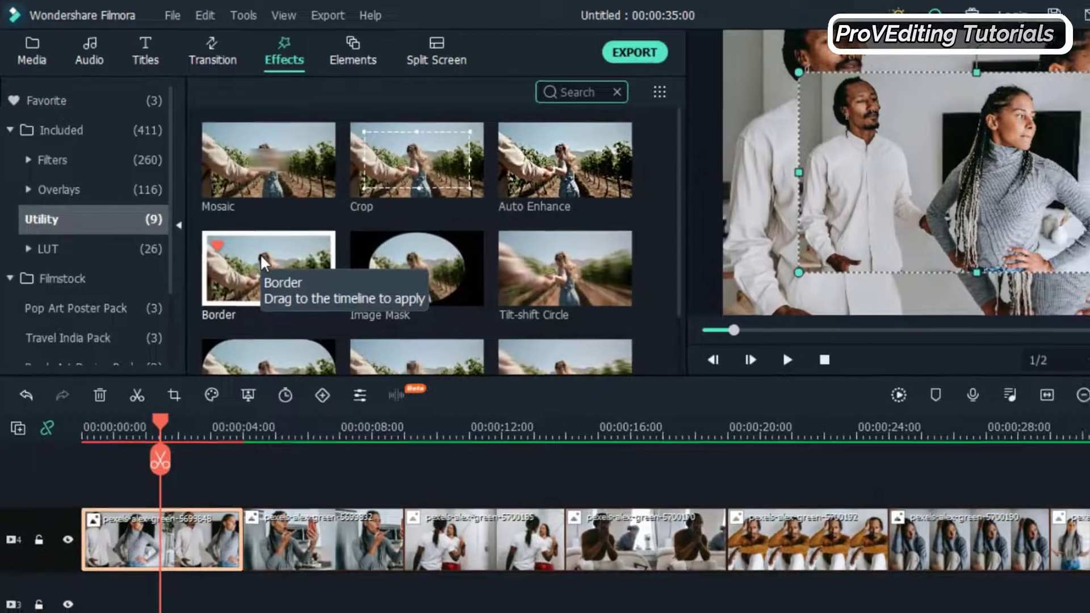
{"action": "left_click_drag", "start_coordinate": [389, 381], "coordinate": [386, 442]}
{"action": "left_click_drag", "start_coordinate": [257, 295], "coordinate": [161, 538]}
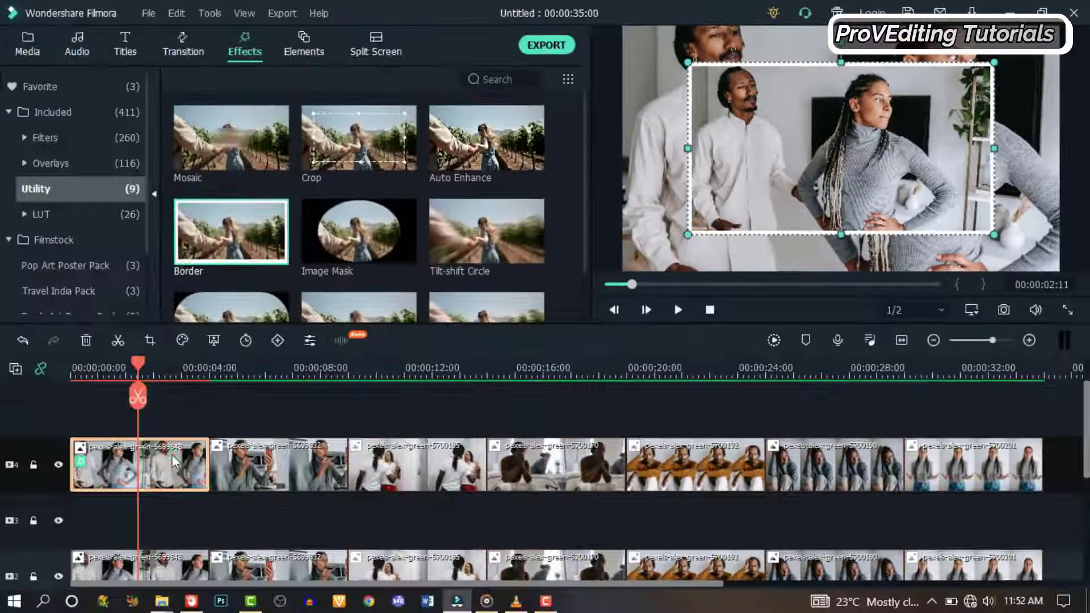
Step: Enable a drop shadow on track 4's first clip with Distance 5 and Blur 6, and apply it
{"action": "double_click", "coordinate": [172, 454]}
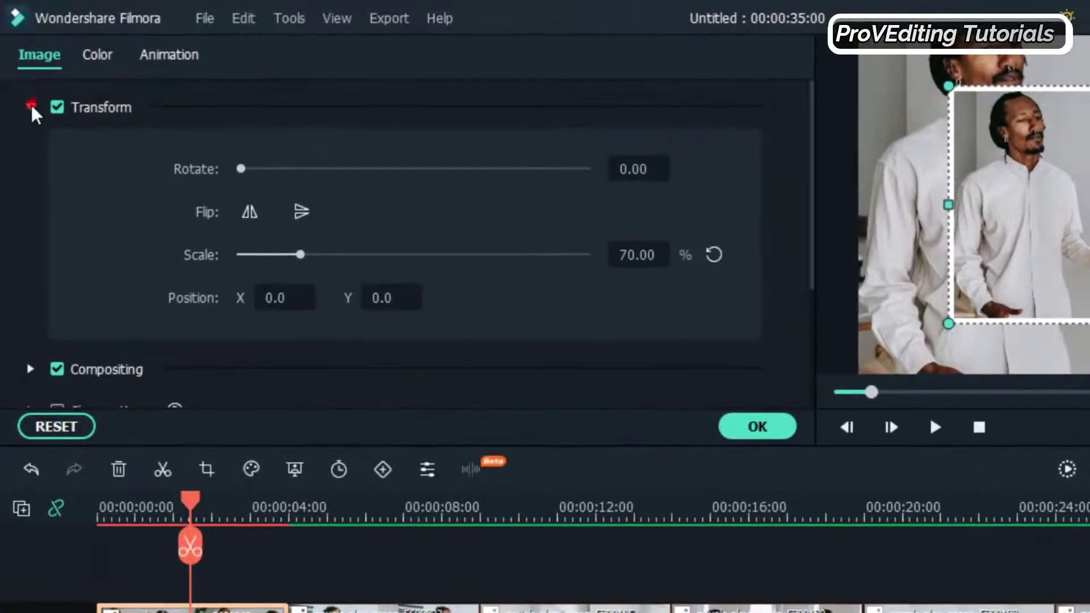
{"action": "left_click", "coordinate": [23, 77]}
{"action": "left_click", "coordinate": [57, 274]}
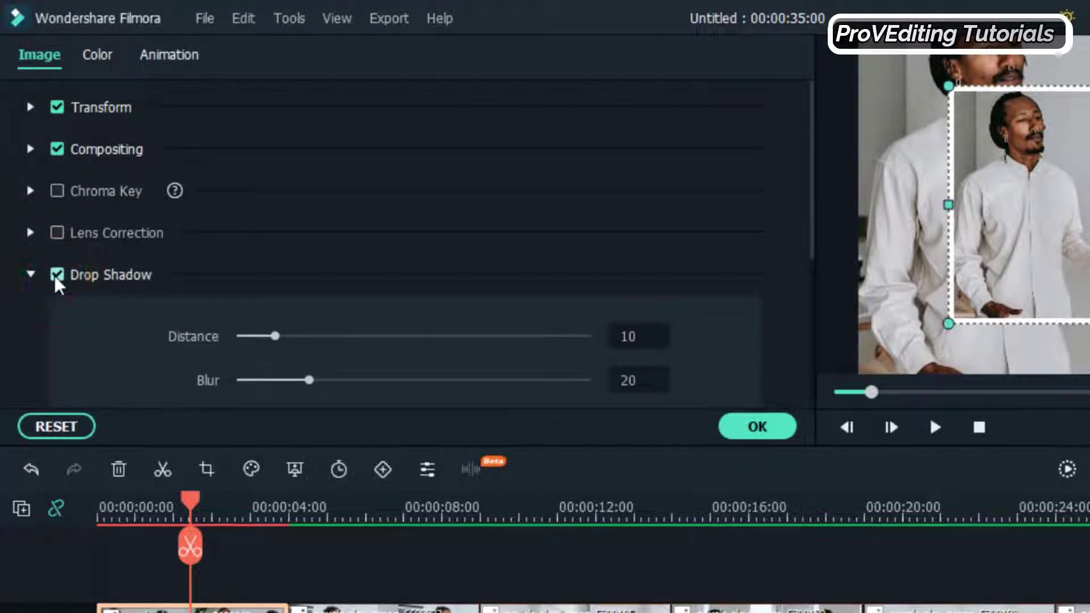
{"action": "scroll", "coordinate": [128, 317], "scroll_direction": "down", "scroll_amount": 3}
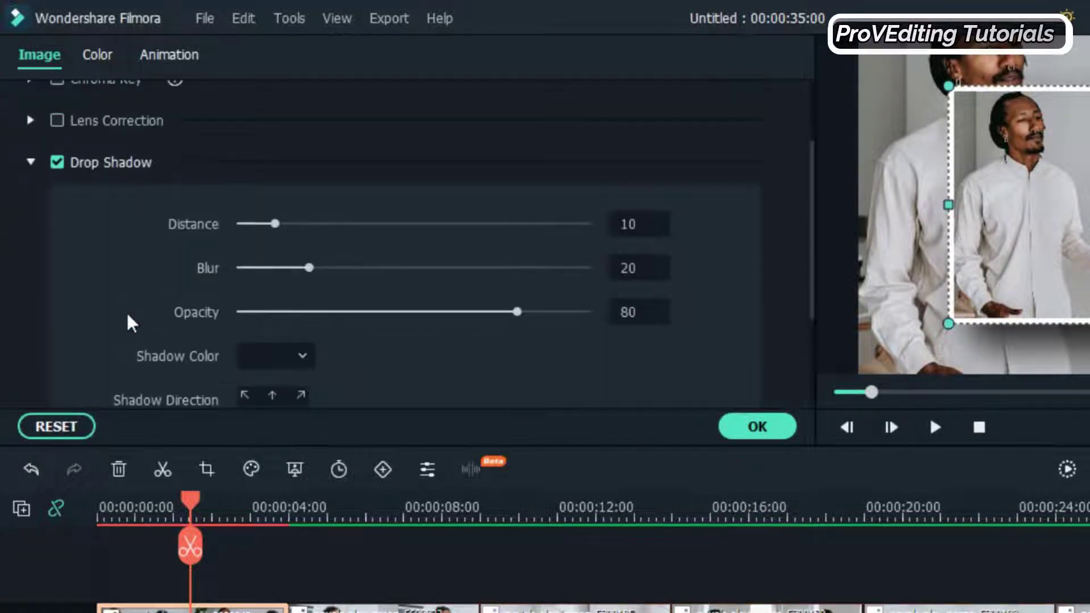
{"action": "key", "text": "Return"}
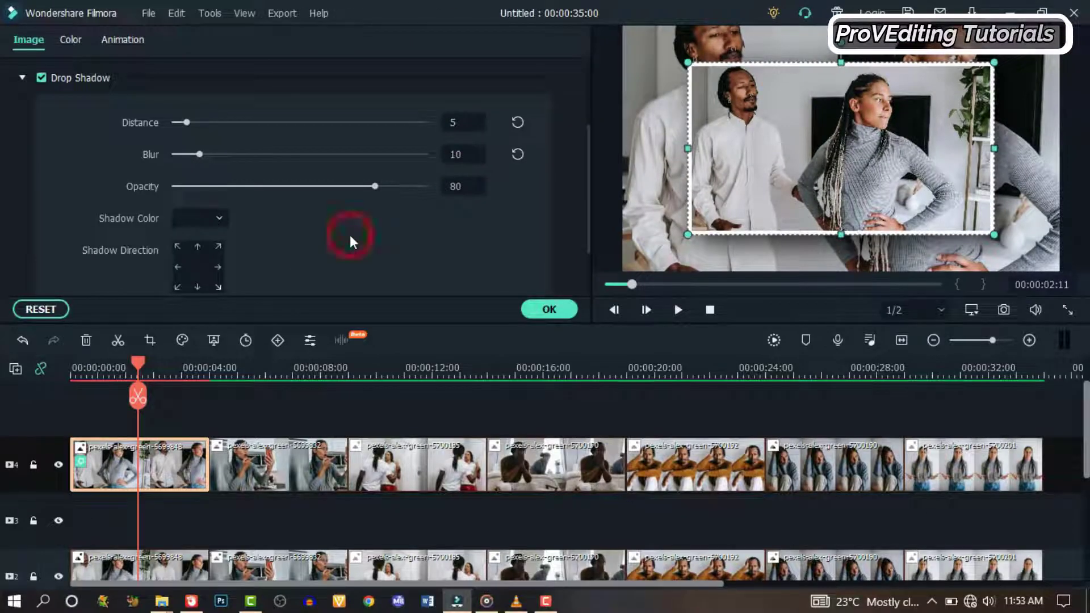
{"action": "left_click_drag", "start_coordinate": [199, 153], "coordinate": [192, 155]}
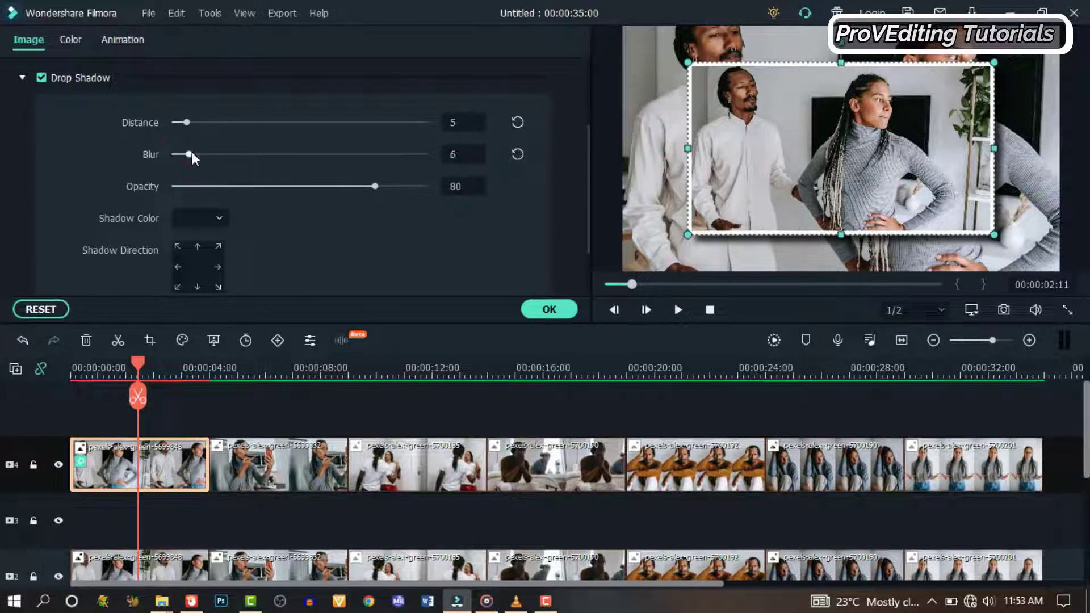
{"action": "left_click", "coordinate": [549, 309]}
Step: Copy the effects of track 4's first clip and paste them onto the other six clips on that track
{"action": "left_click_drag", "start_coordinate": [162, 366], "coordinate": [141, 384]}
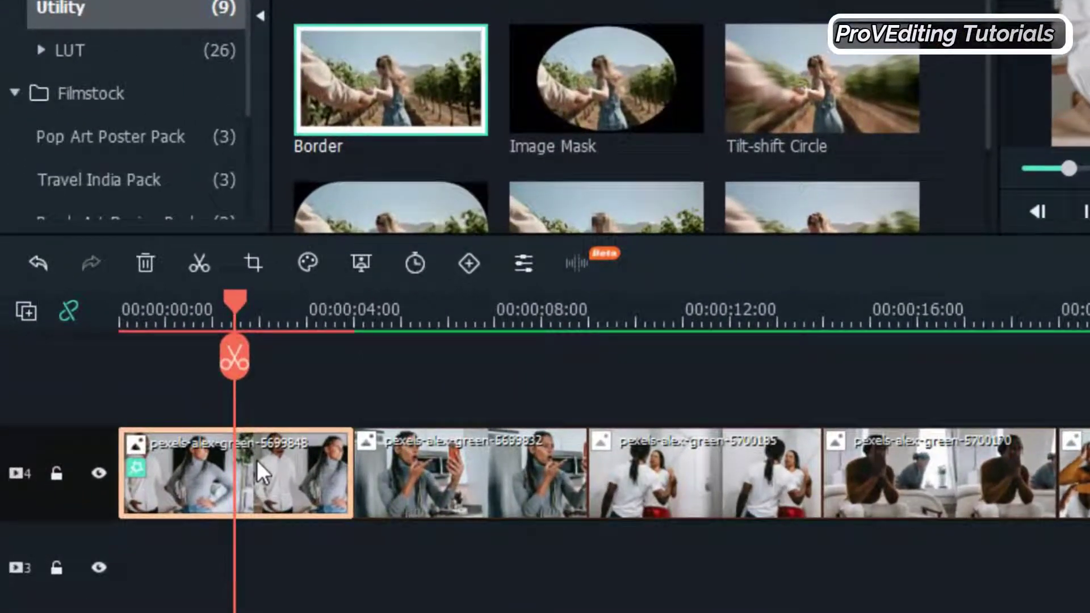
{"action": "right_click", "coordinate": [263, 478]}
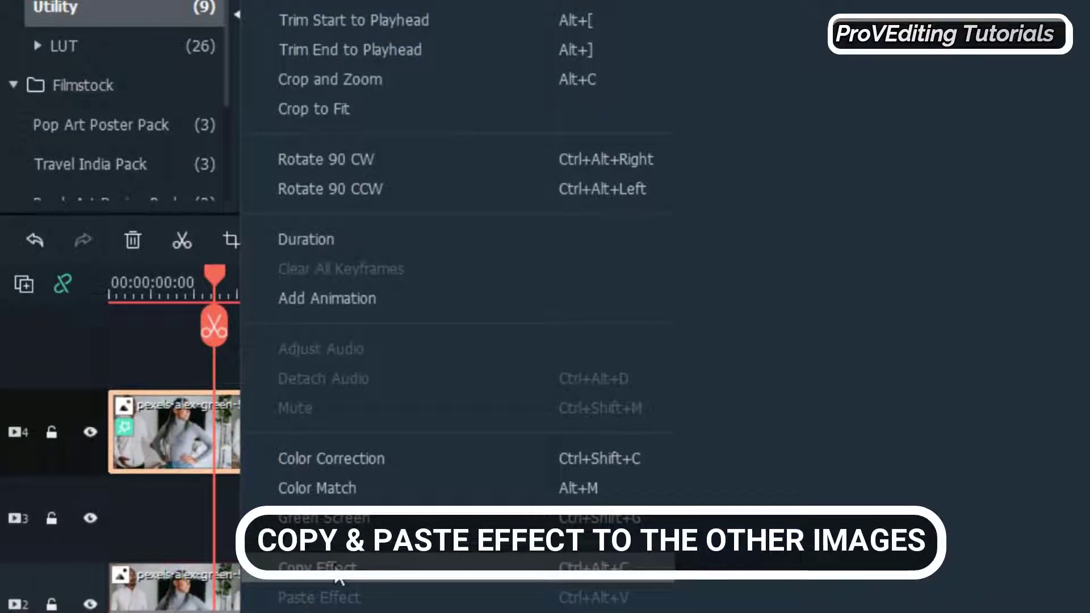
{"action": "left_click", "coordinate": [338, 568]}
{"action": "left_click", "coordinate": [891, 301]}
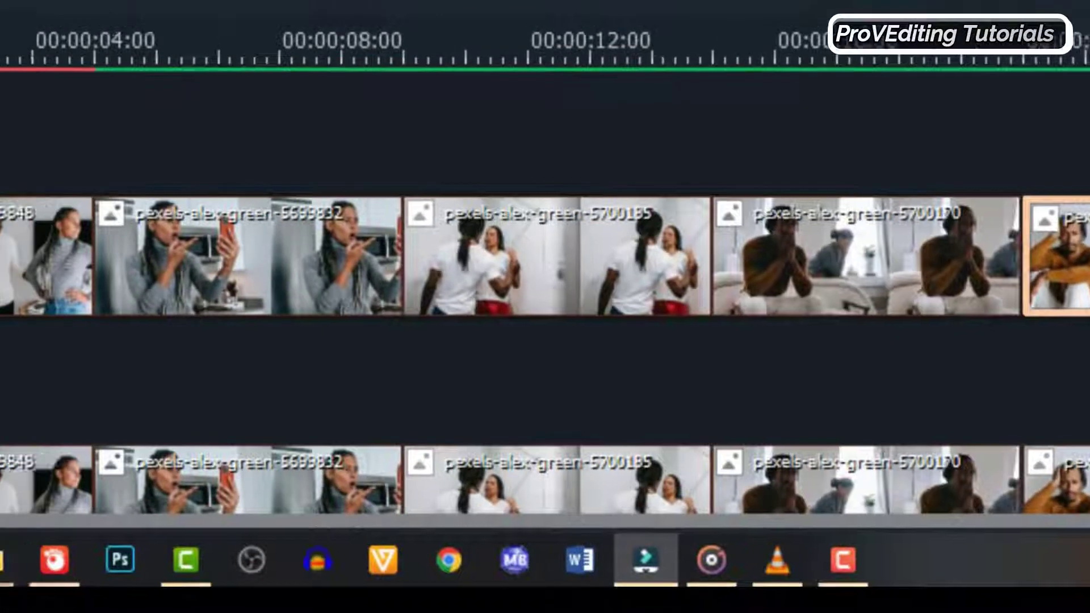
{"action": "left_click_drag", "start_coordinate": [965, 349], "coordinate": [241, 258]}
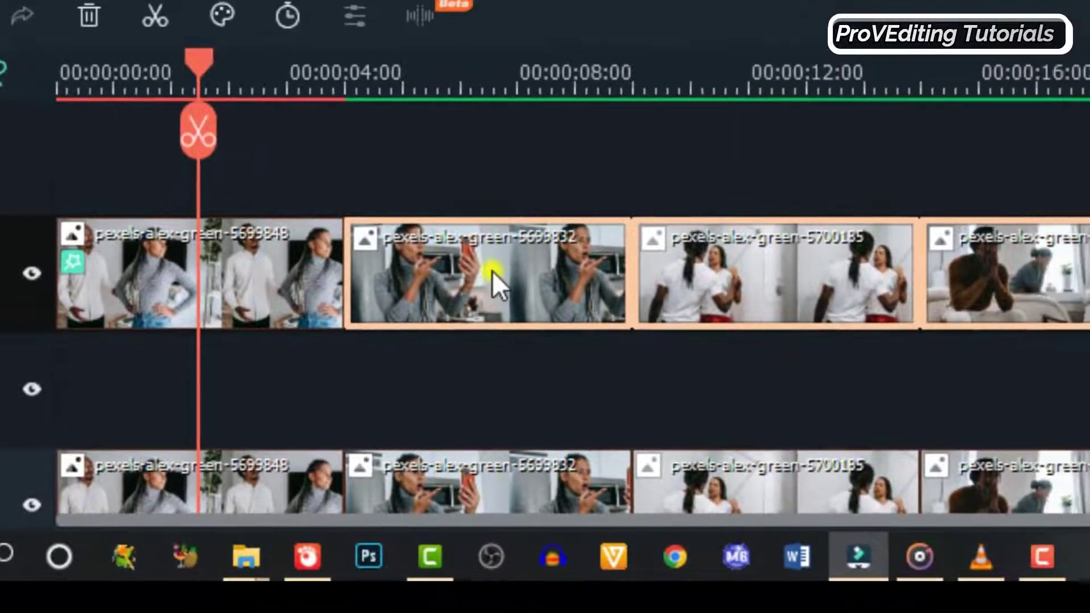
{"action": "right_click", "coordinate": [492, 271]}
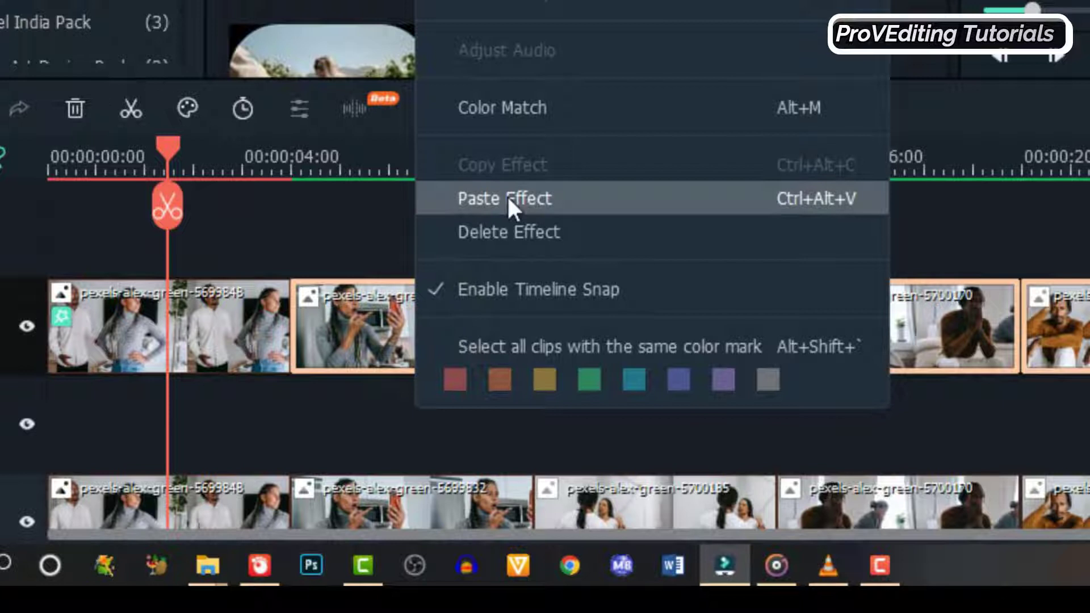
{"action": "left_click", "coordinate": [508, 199]}
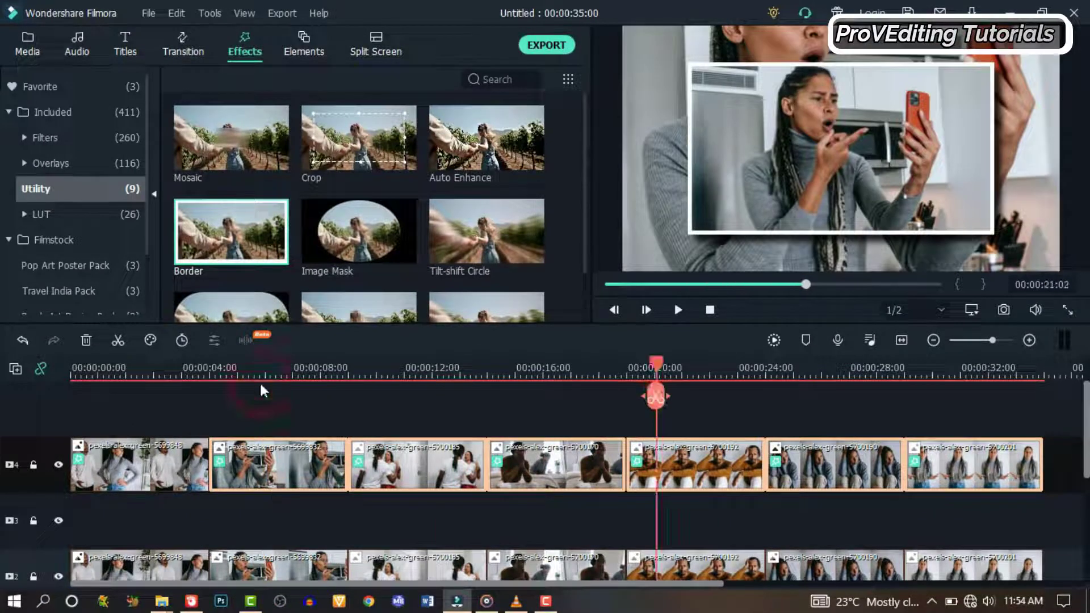
Step: Add a custom animation keyframe about 1 second into the first clip on track 4
{"action": "left_click", "coordinate": [117, 368]}
{"action": "key", "text": "ctrl+equal"}
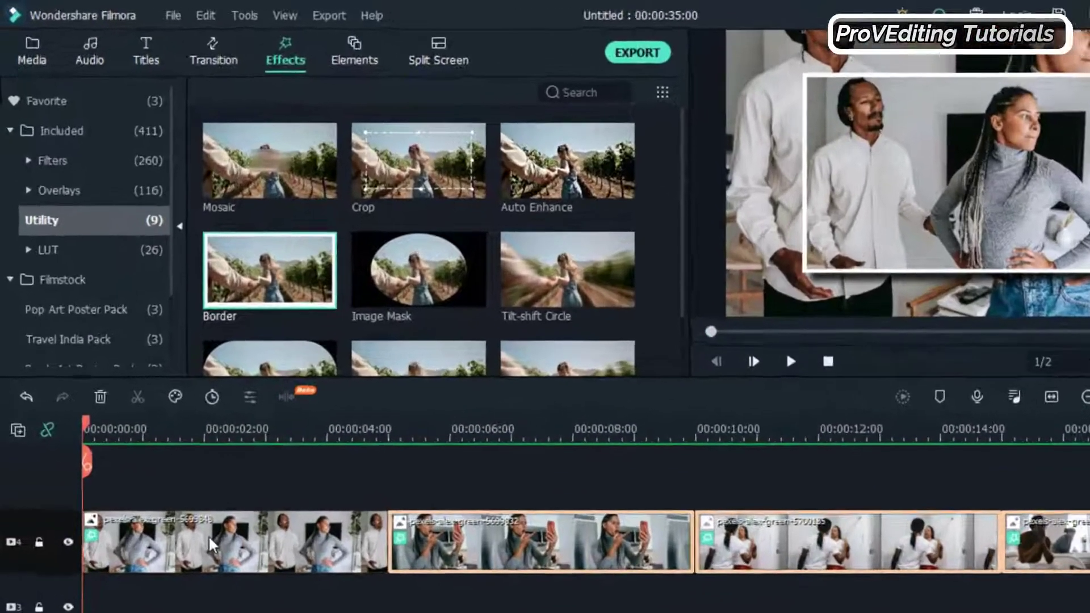
{"action": "double_click", "coordinate": [211, 544]}
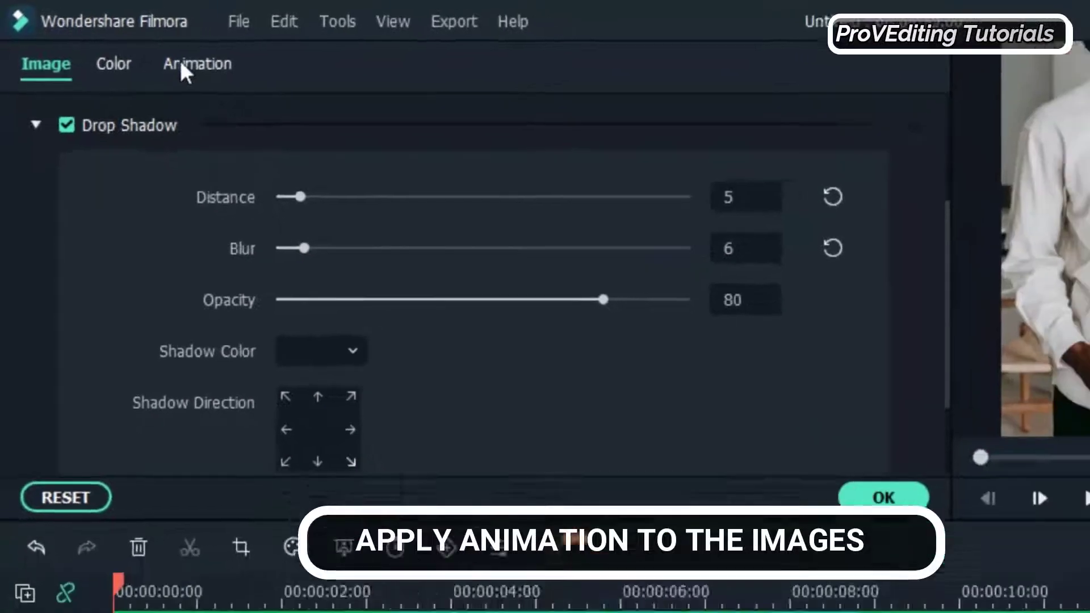
{"action": "left_click", "coordinate": [183, 65]}
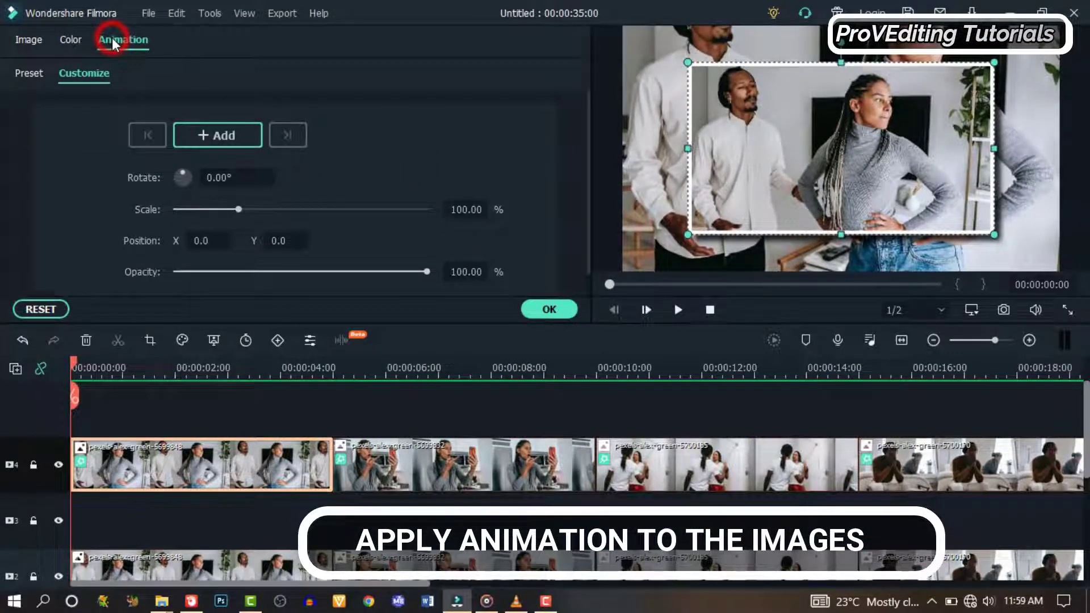
{"action": "left_click", "coordinate": [91, 74]}
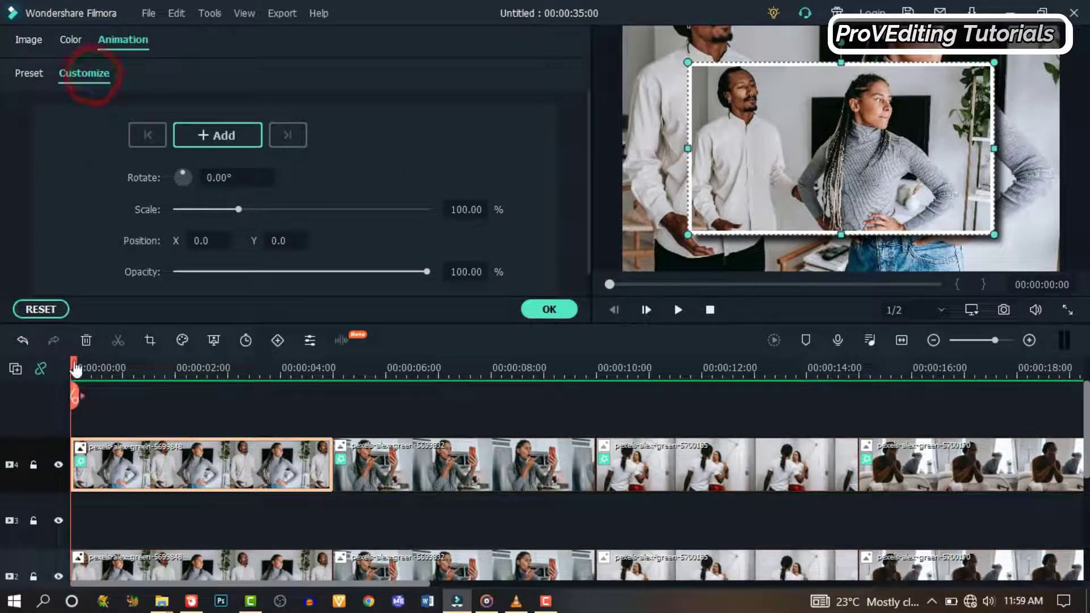
{"action": "left_click_drag", "start_coordinate": [75, 367], "coordinate": [126, 369]}
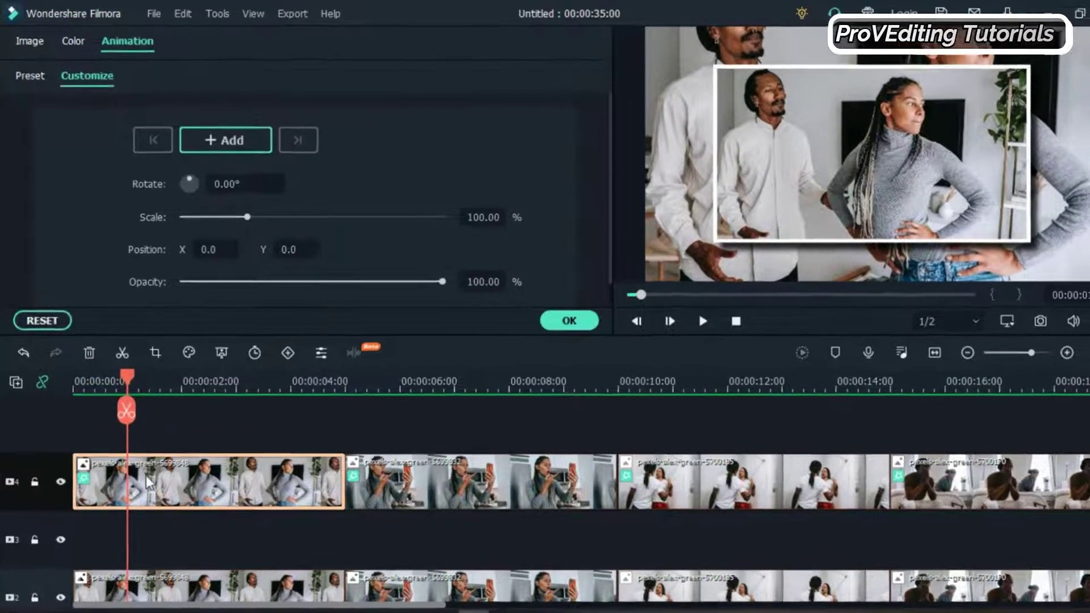
{"action": "left_click", "coordinate": [135, 459]}
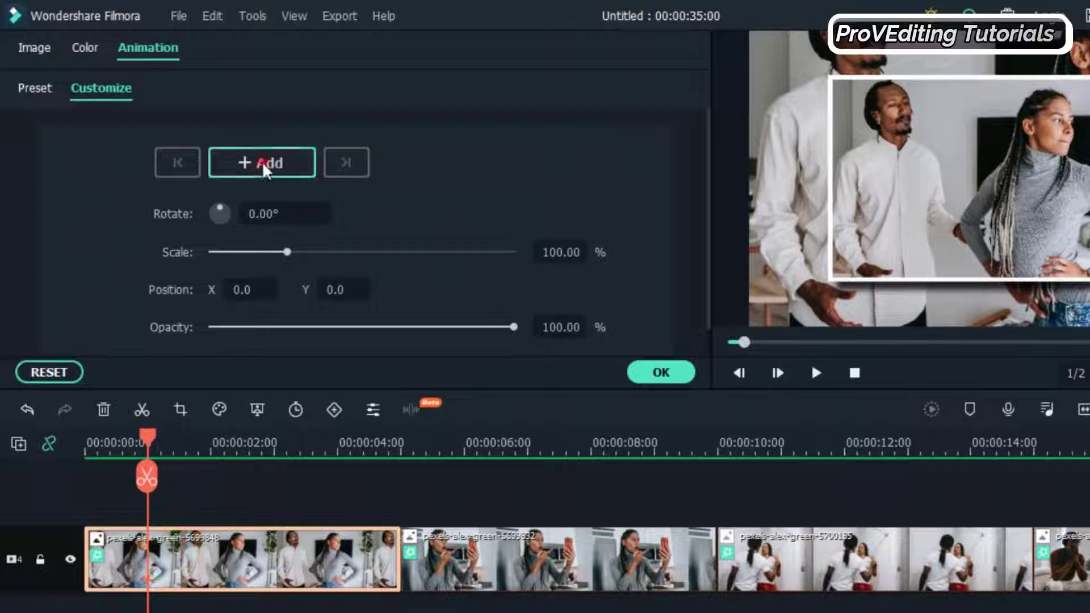
{"action": "left_click", "coordinate": [260, 160]}
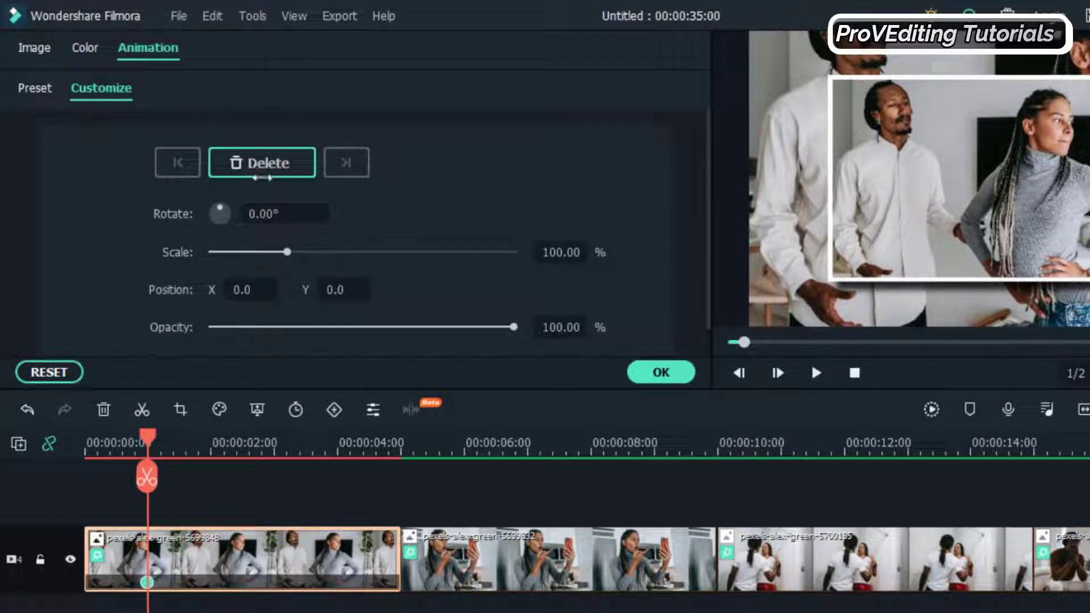
Step: Set the rotation at the first clip's 1-second keyframe to -10°
{"action": "left_click", "coordinate": [261, 213]}
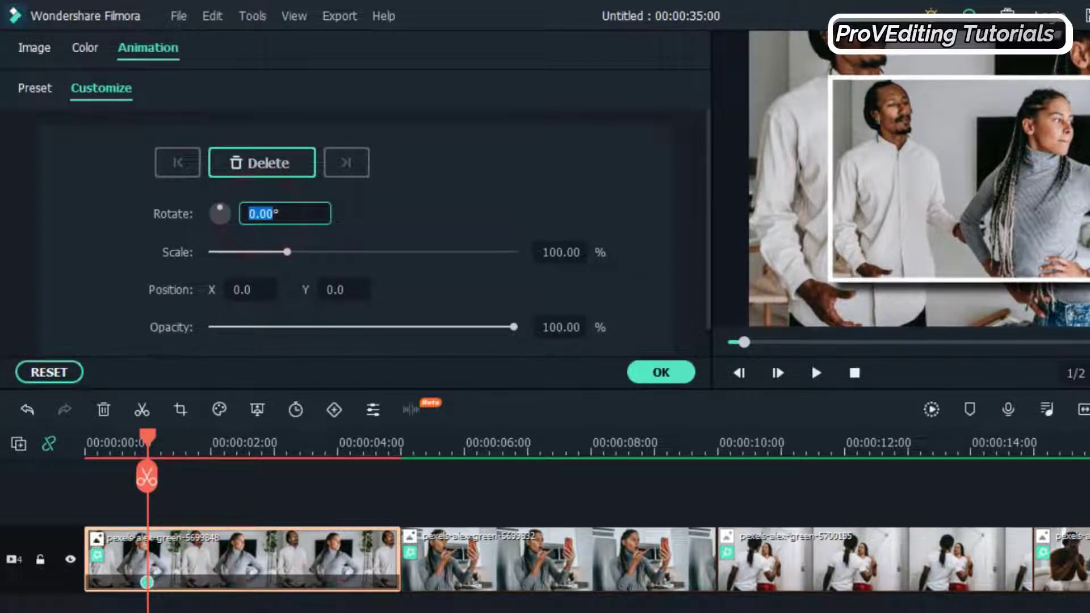
{"action": "type", "text": "-"}
{"action": "type", "text": "1"}
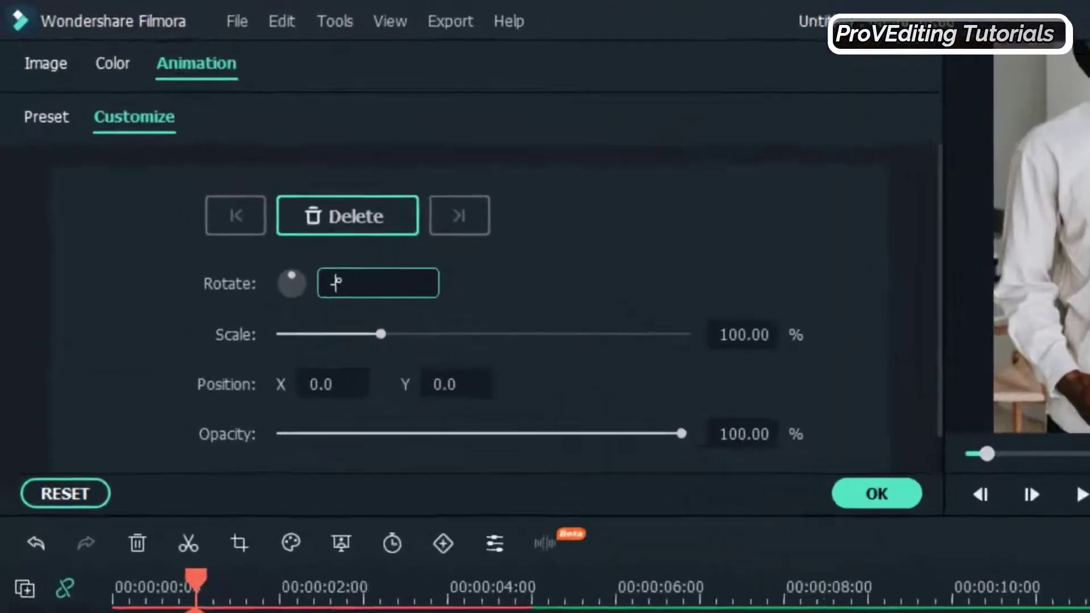
{"action": "type", "text": "0"}
{"action": "left_click", "coordinate": [529, 342]}
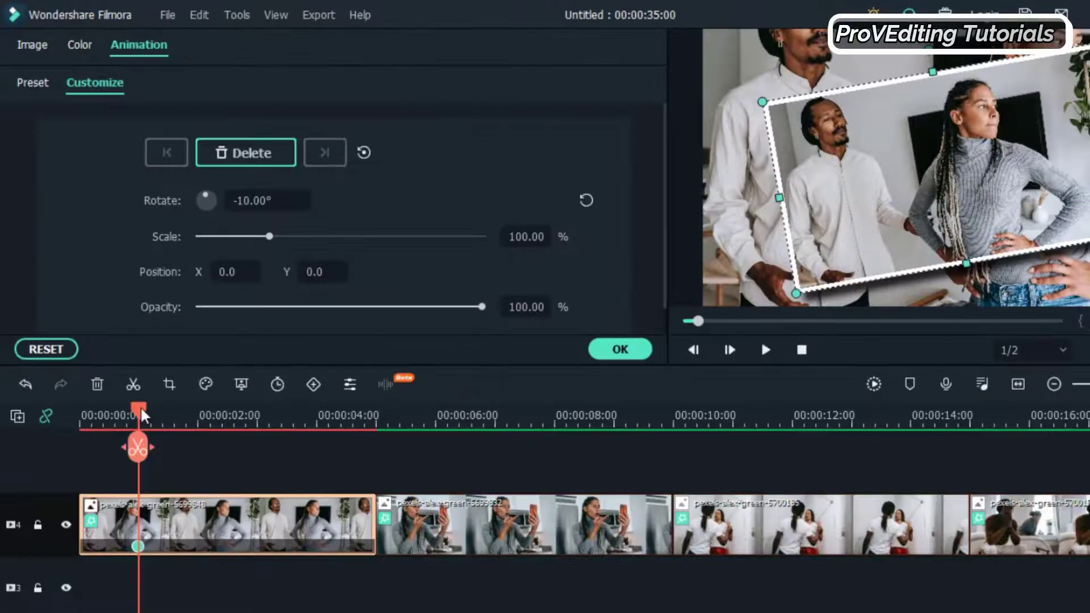
Step: Keyframe the scale to 200% at the very start of the first clip on track 4
{"action": "left_click_drag", "start_coordinate": [142, 416], "coordinate": [79, 419]}
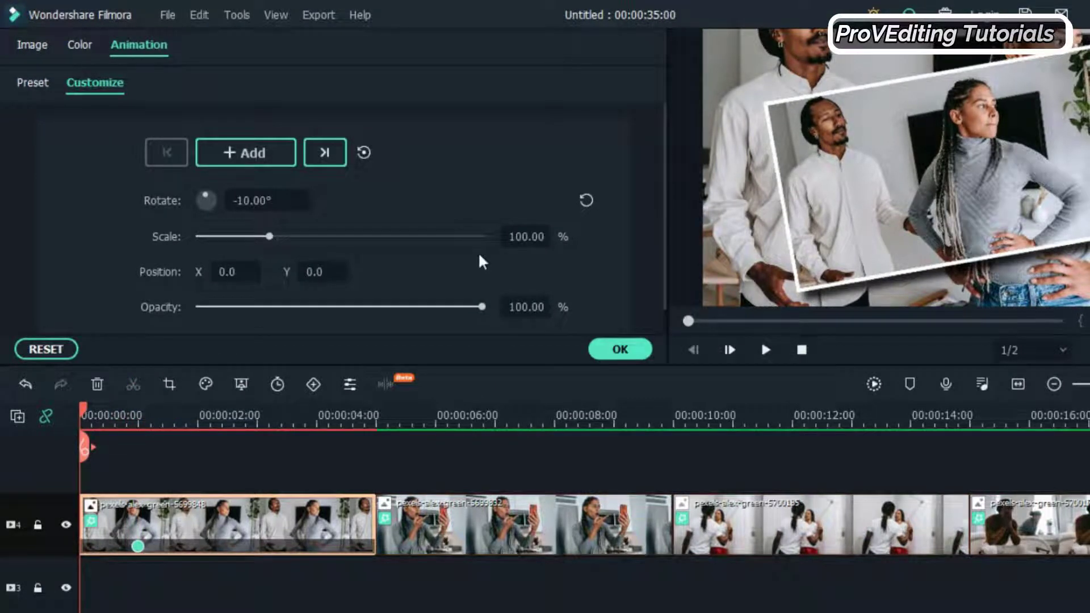
{"action": "left_click", "coordinate": [525, 237]}
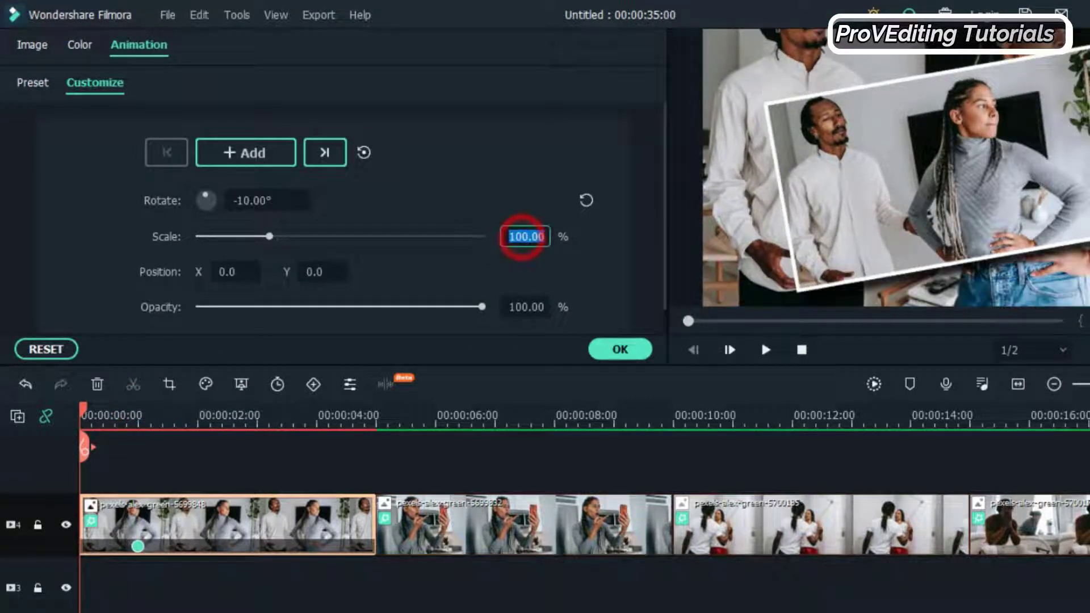
{"action": "type", "text": "200"}
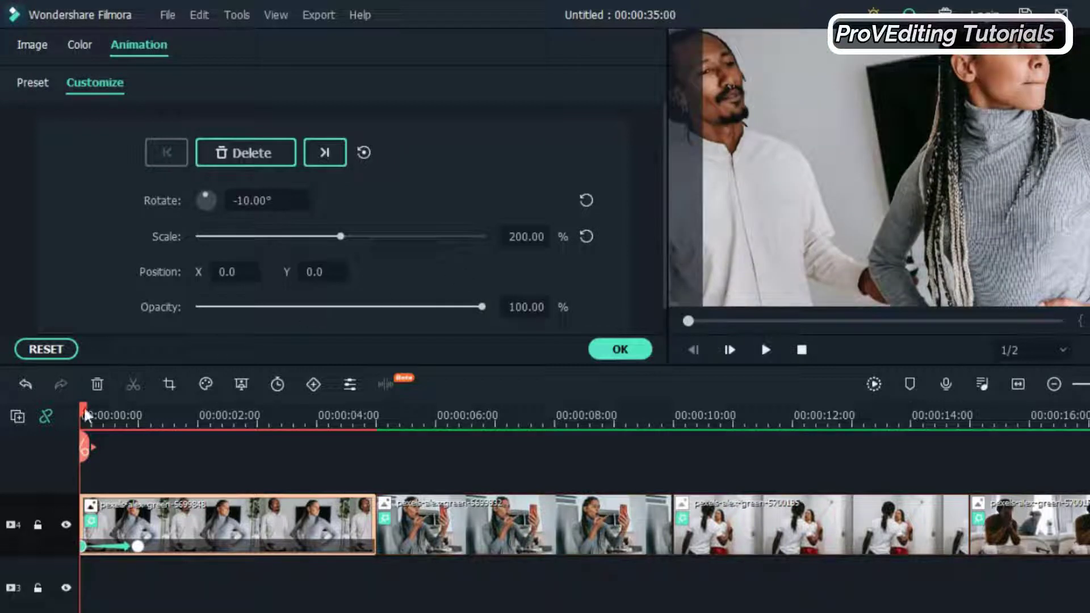
Step: Add a keyframe about 2 seconds into the first clip on track 4 with a scale of 110% and a rotation of 10°
{"action": "left_click_drag", "start_coordinate": [85, 416], "coordinate": [195, 410]}
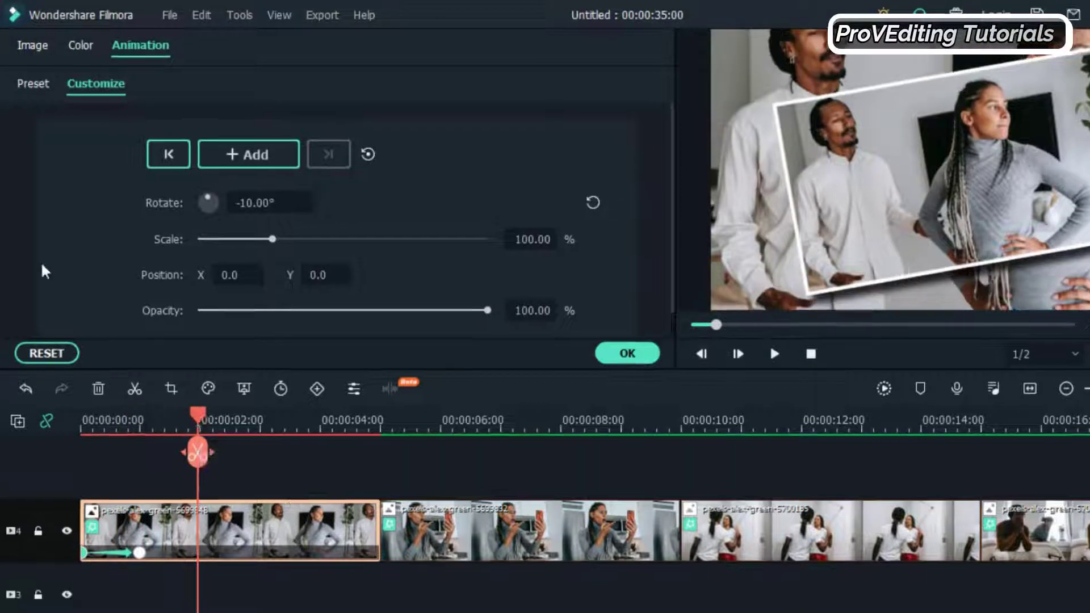
{"action": "double_click", "coordinate": [529, 239]}
{"action": "type", "text": "110"}
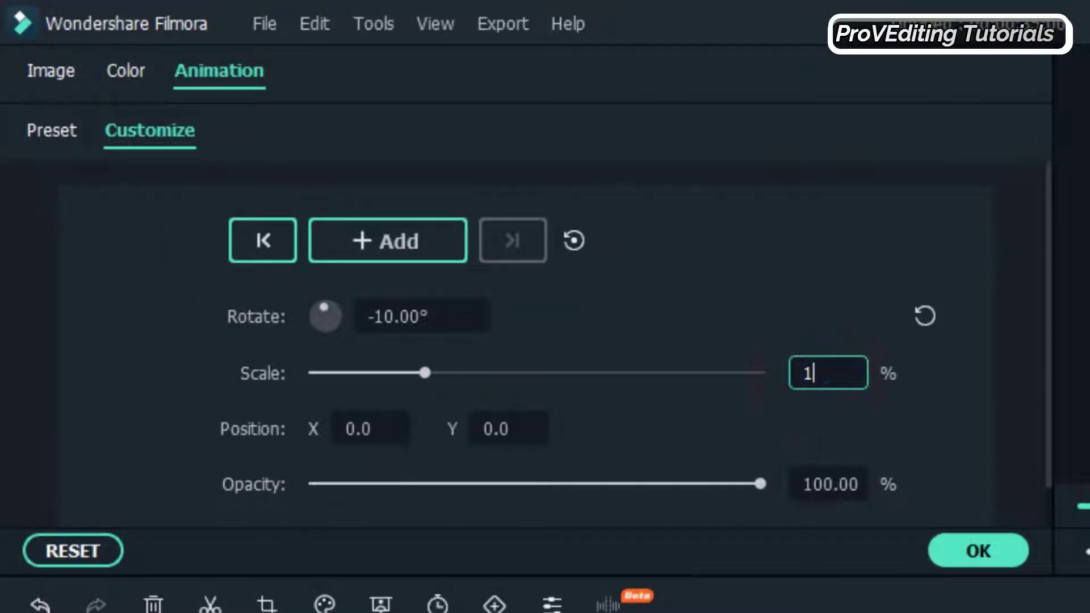
{"action": "left_click", "coordinate": [390, 314]}
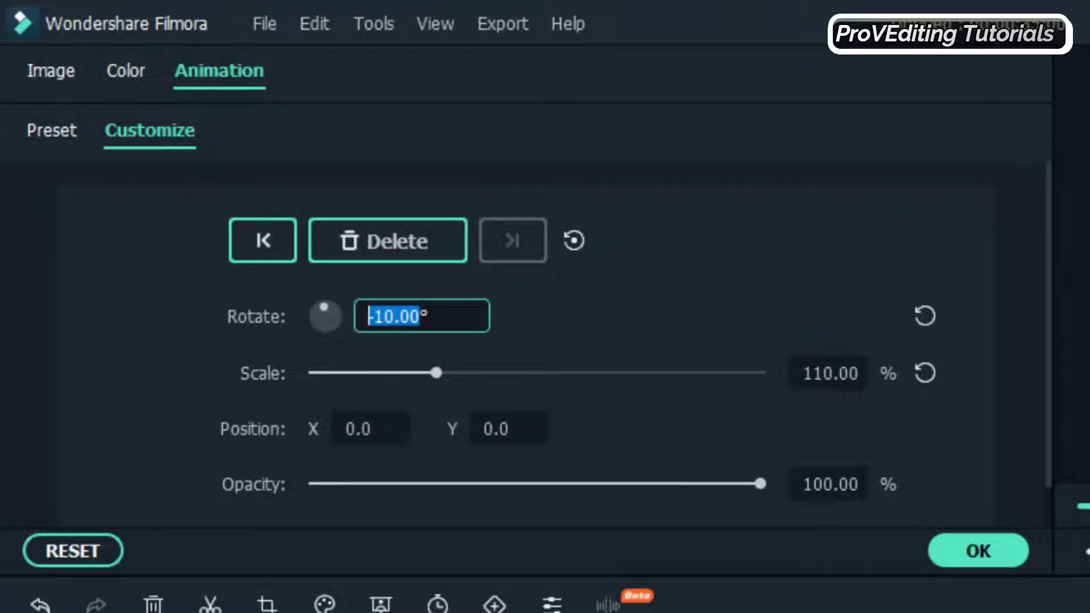
{"action": "type", "text": "1"}
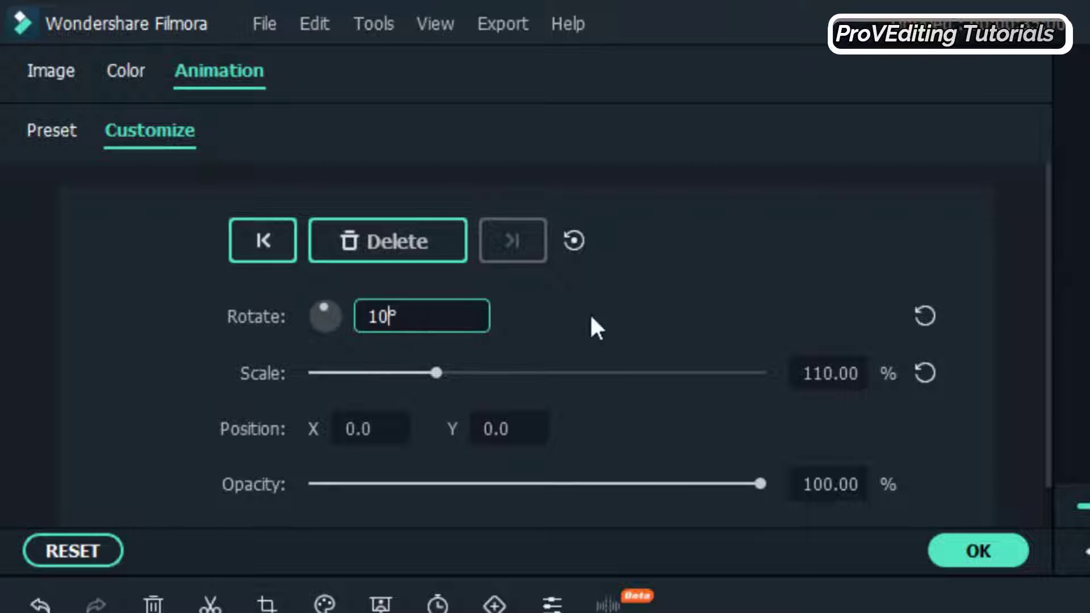
{"action": "type", "text": "0"}
{"action": "key", "text": "Return"}
Step: Add a keyframe about 3 seconds into the first clip and reset its rotation to 0° and its scale to 100%
{"action": "left_click_drag", "start_coordinate": [202, 438], "coordinate": [267, 446]}
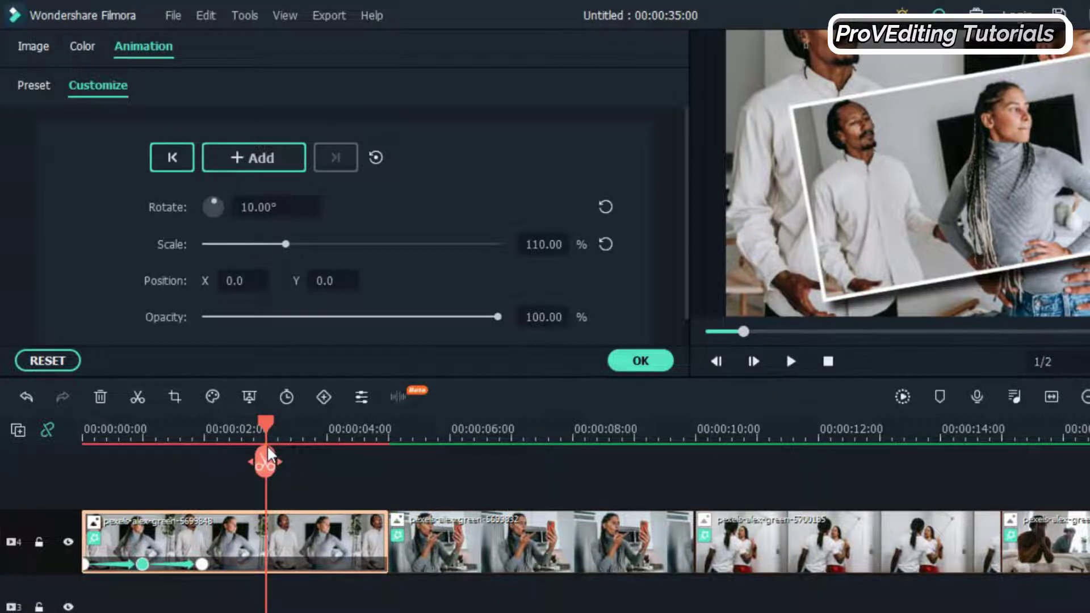
{"action": "left_click", "coordinate": [245, 160]}
{"action": "left_click", "coordinate": [605, 206]}
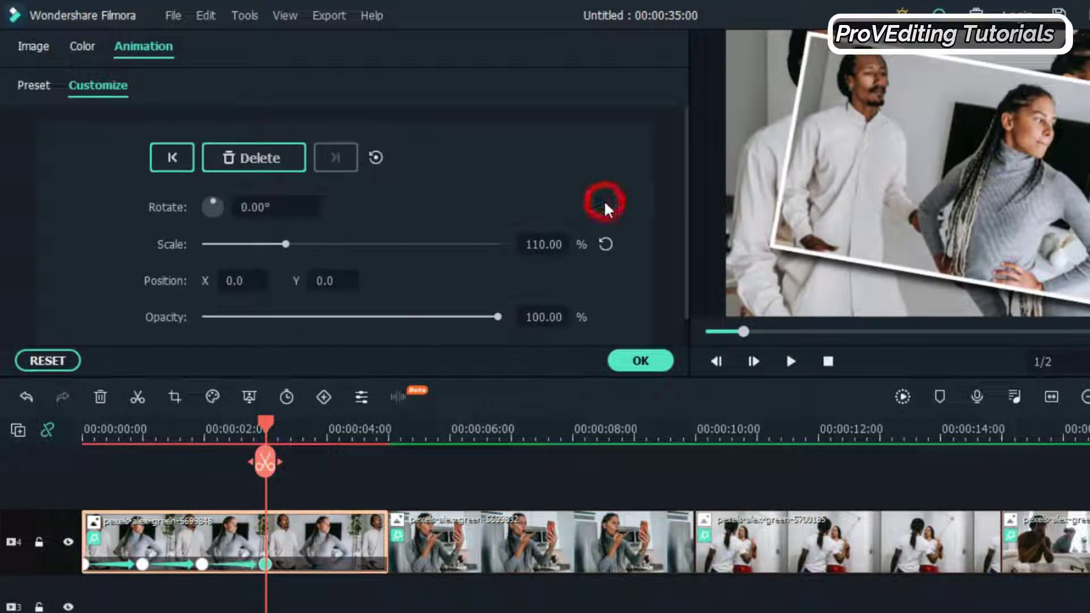
{"action": "left_click", "coordinate": [605, 244]}
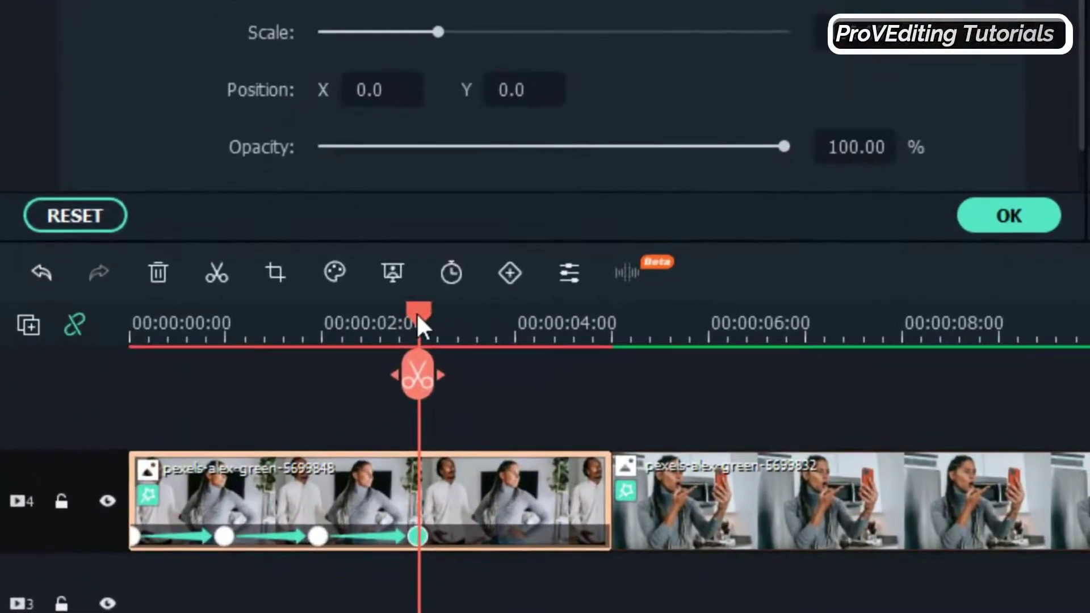
Step: Add a keyframe about 4 seconds into the first clip with a rotation of 10° and a scale of 80%
{"action": "left_click_drag", "start_coordinate": [417, 312], "coordinate": [514, 316]}
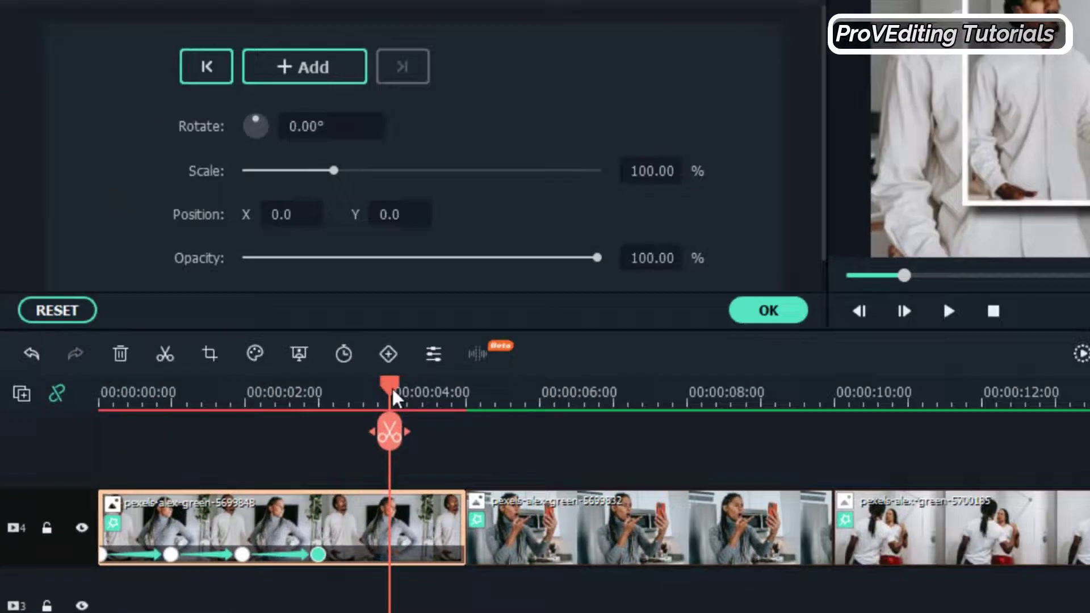
{"action": "left_click", "coordinate": [303, 126]}
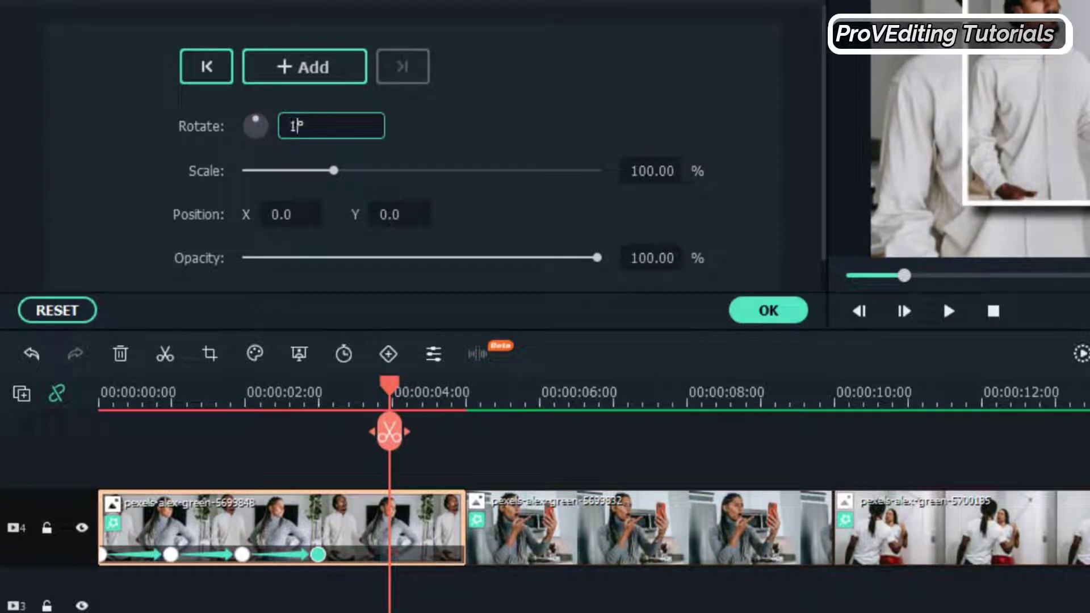
{"action": "key", "text": "Return"}
{"action": "left_click", "coordinate": [646, 170]}
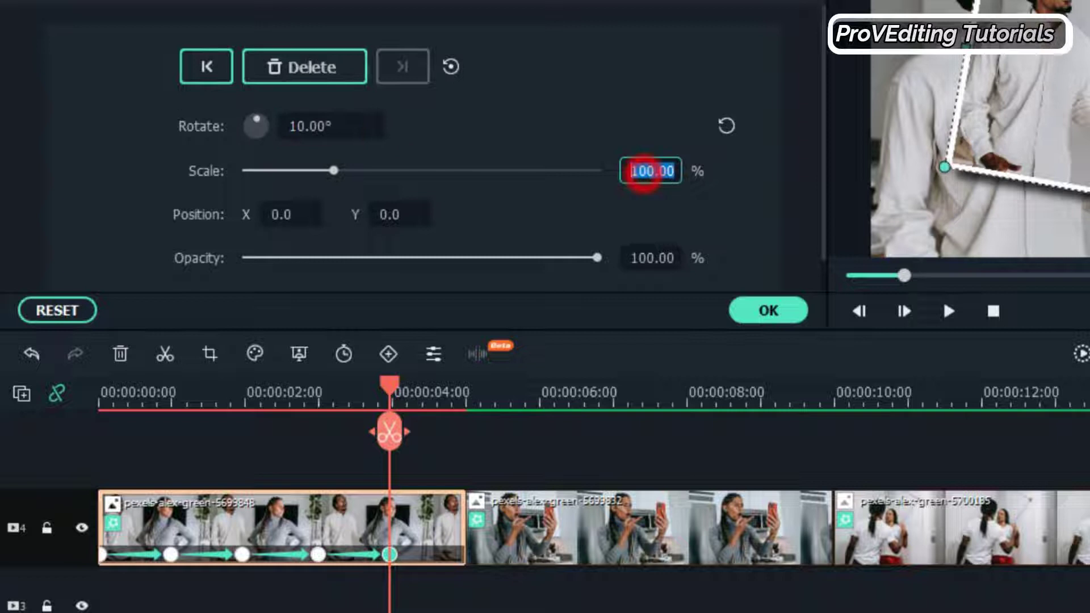
{"action": "type", "text": "8"}
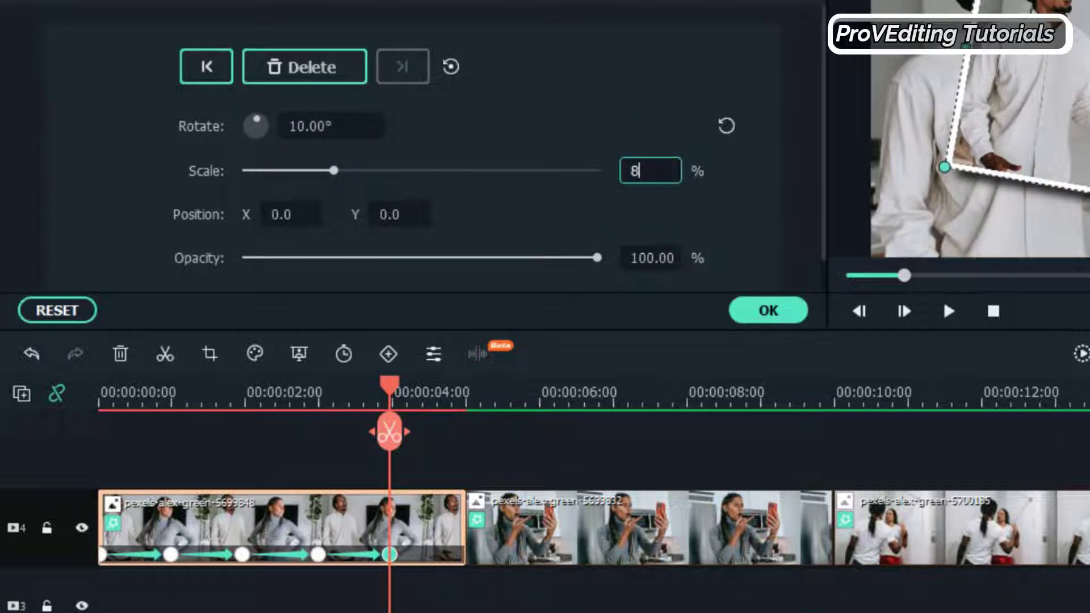
{"action": "key", "text": "Return"}
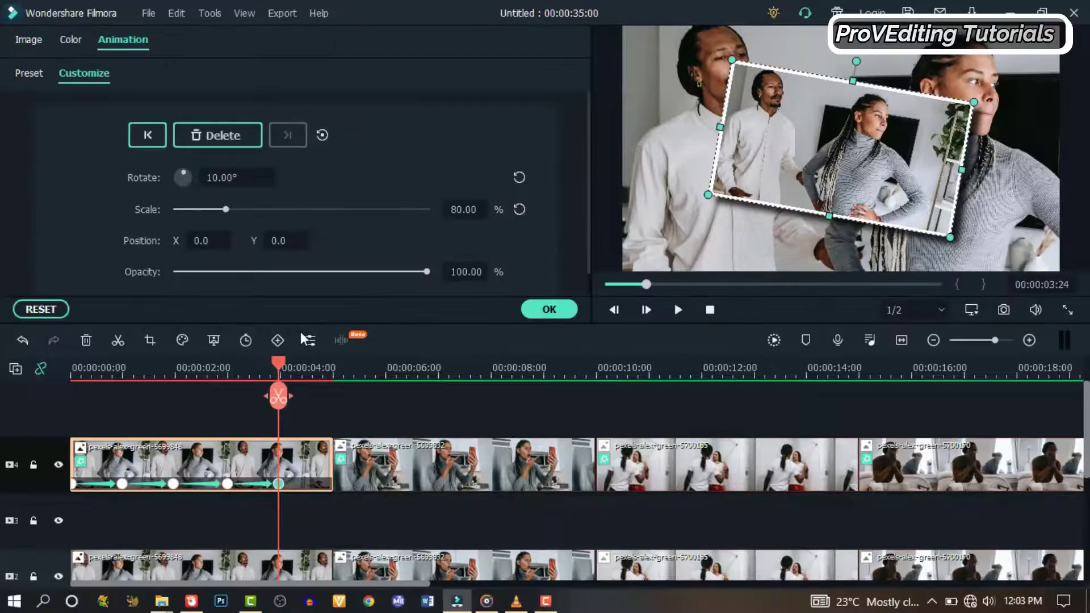
Step: Set the X position of the first clip's 4-second keyframe to 500 and bring the playhead back toward the clip's start
{"action": "left_click", "coordinate": [282, 214]}
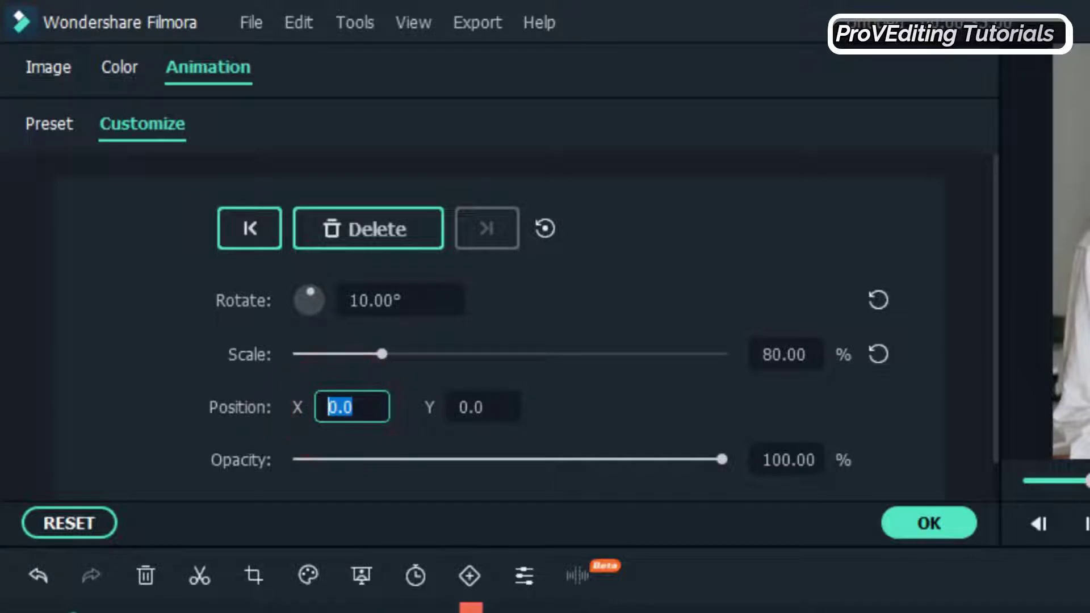
{"action": "type", "text": "500"}
{"action": "left_click", "coordinate": [575, 419]}
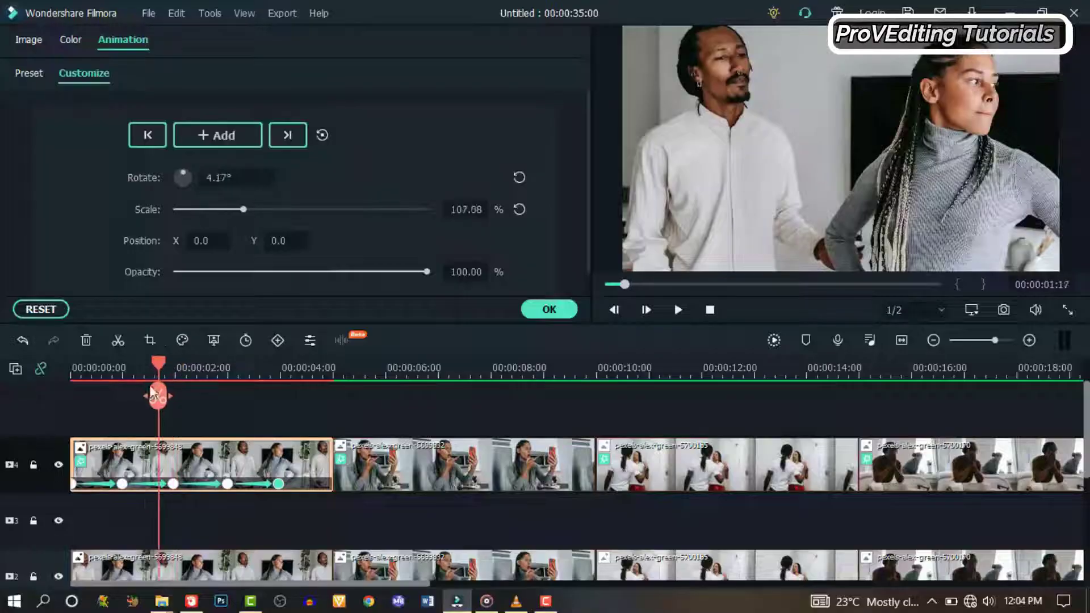
{"action": "left_click_drag", "start_coordinate": [159, 374], "coordinate": [95, 393]}
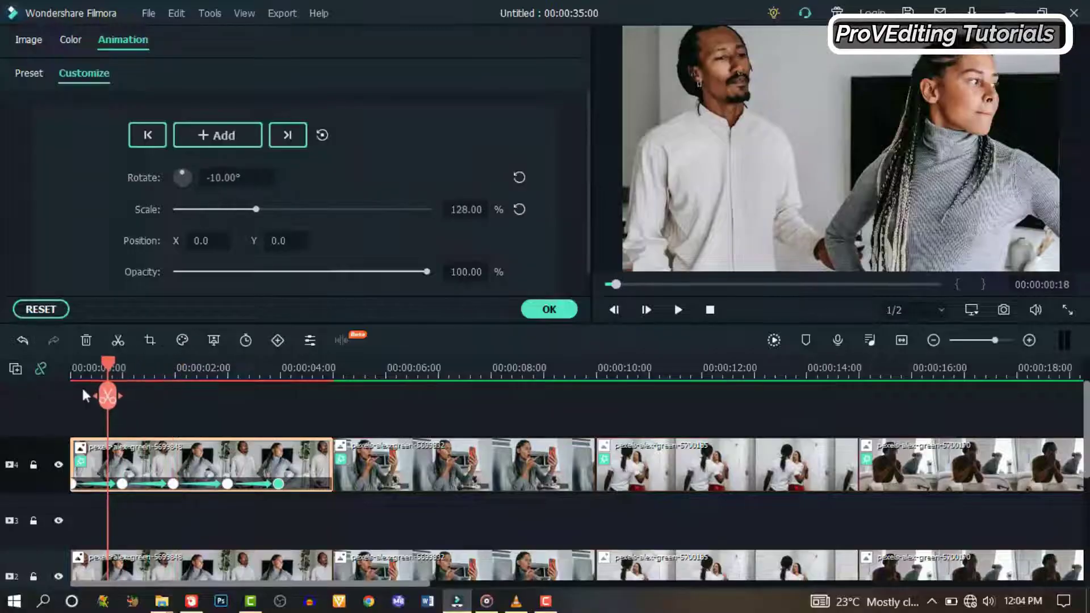
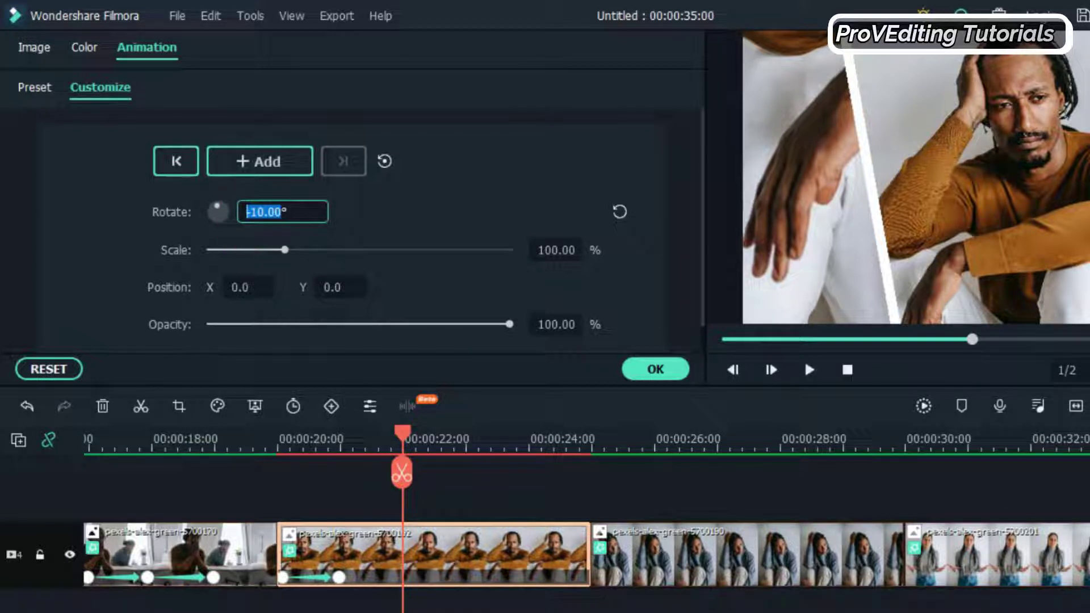
Step: Keyframe track 4's fifth clip with 10° rotation and 110% scale at 22 seconds, and with -10° rotation and 100% scale at 23 seconds
{"action": "type", "text": "0"}
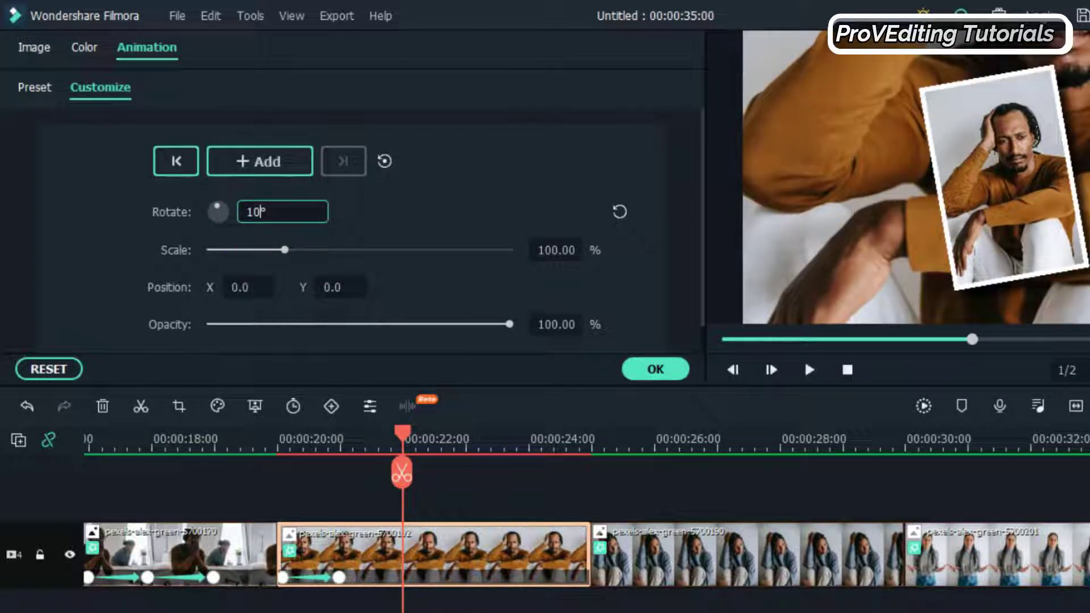
{"action": "left_click", "coordinate": [550, 250]}
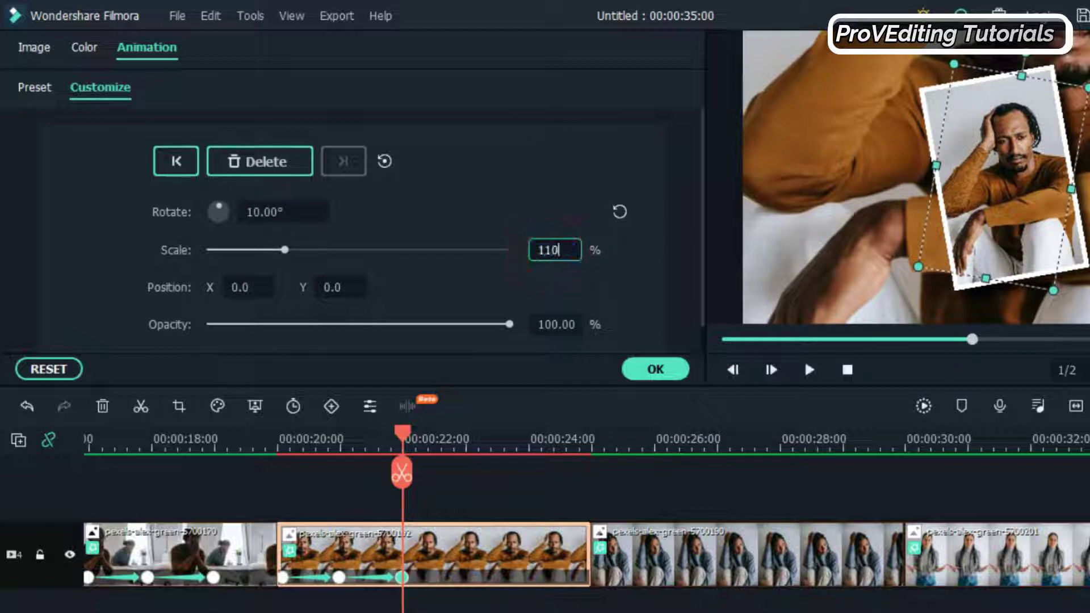
{"action": "left_click", "coordinate": [429, 284]}
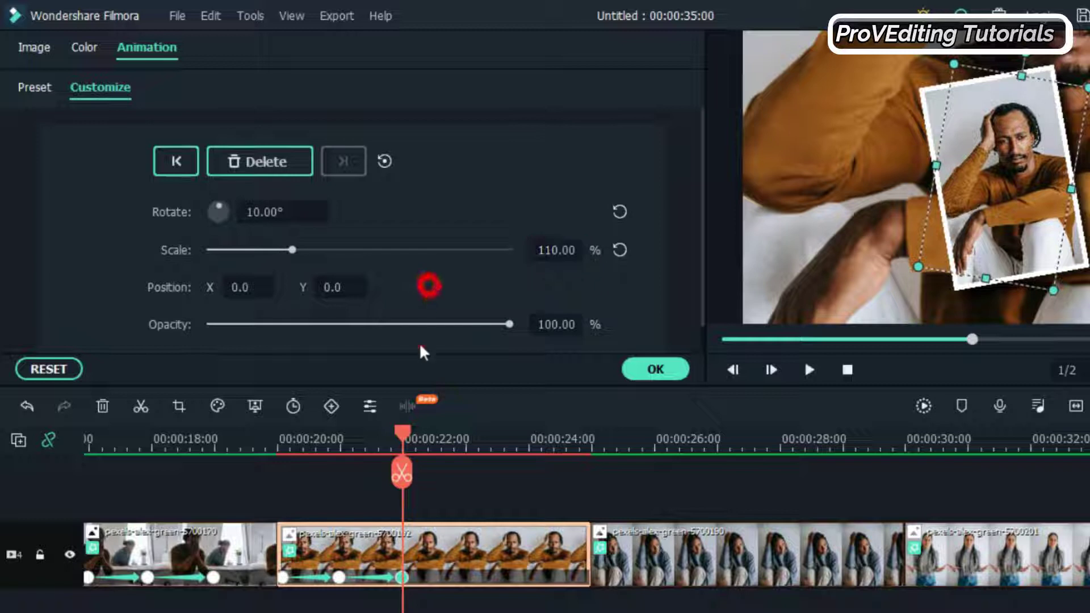
{"action": "left_click_drag", "start_coordinate": [403, 435], "coordinate": [469, 455]}
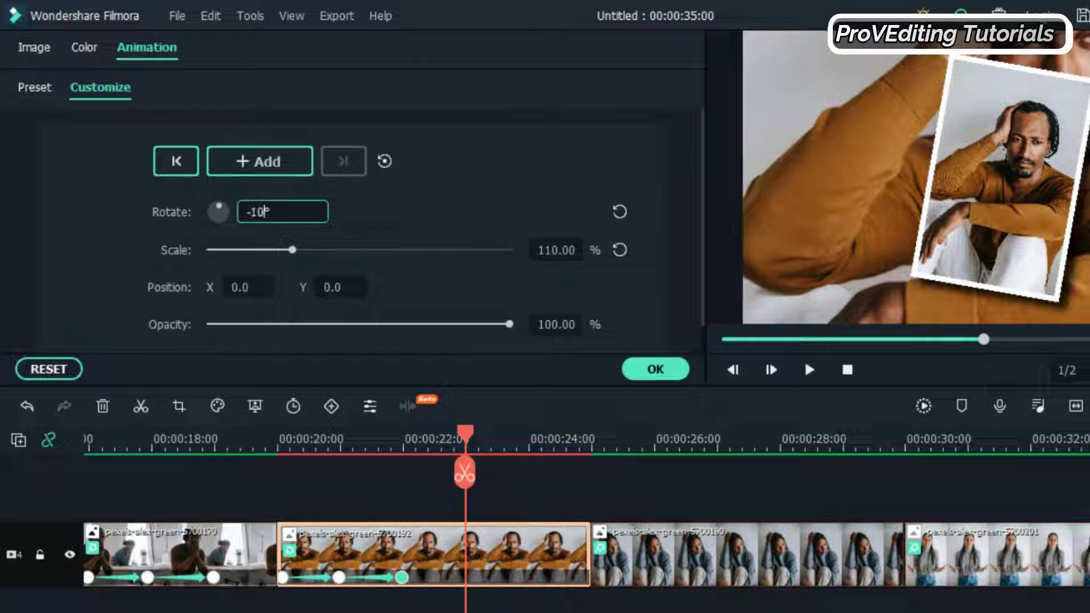
{"action": "left_click", "coordinate": [620, 250]}
Step: Add a keyframe to the fifth clip at 24 seconds with a scale of 80% and move its photo to the left
{"action": "left_click_drag", "start_coordinate": [466, 433], "coordinate": [515, 446]}
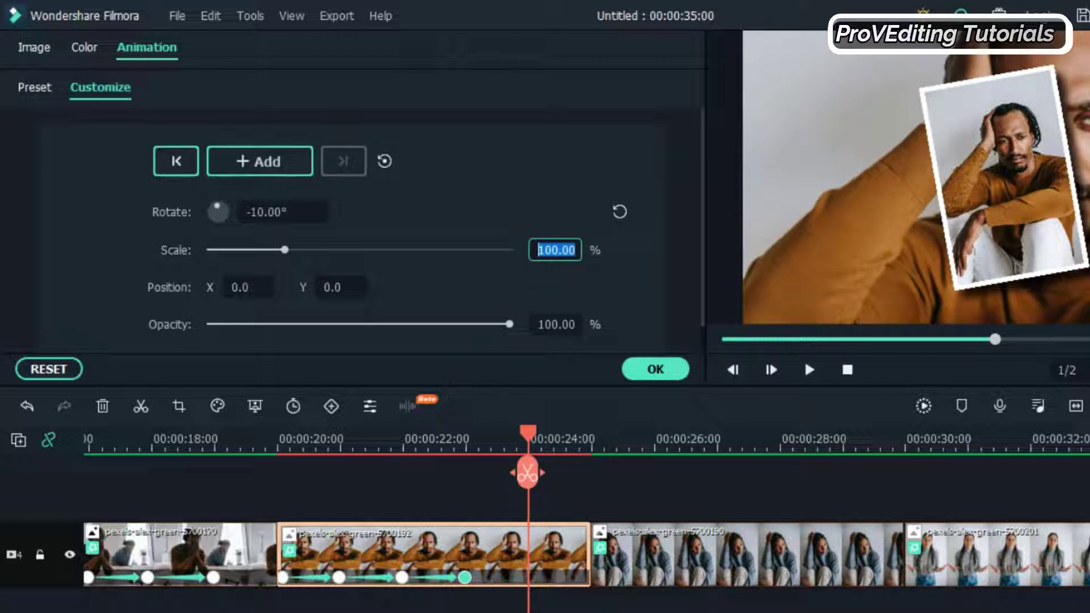
{"action": "left_click", "coordinate": [445, 284]}
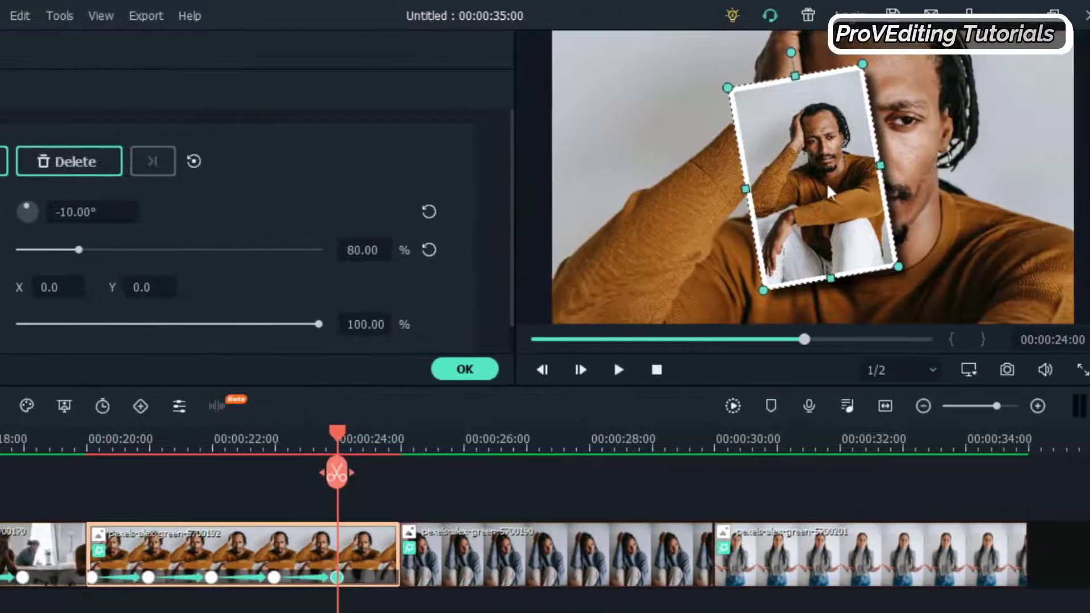
{"action": "left_click_drag", "start_coordinate": [1013, 182], "coordinate": [910, 188]}
{"action": "left_click_drag", "start_coordinate": [723, 187], "coordinate": [657, 185]}
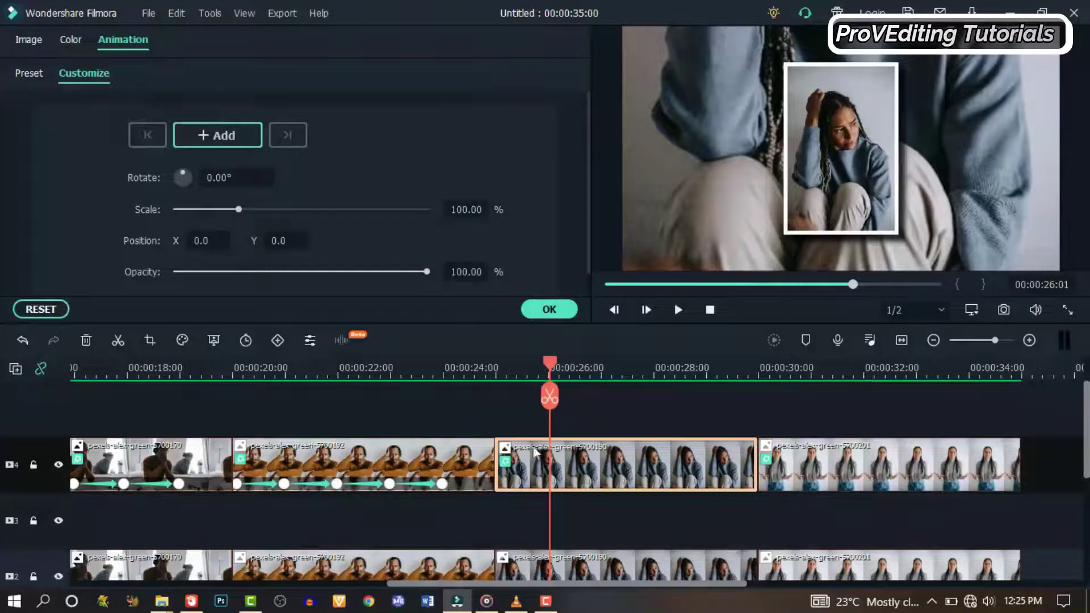
Step: Keyframe track 4's sixth clip with -10° rotation at about 26 seconds, and with 10° rotation and 110% scale at about 27 seconds
{"action": "left_click", "coordinate": [216, 134]}
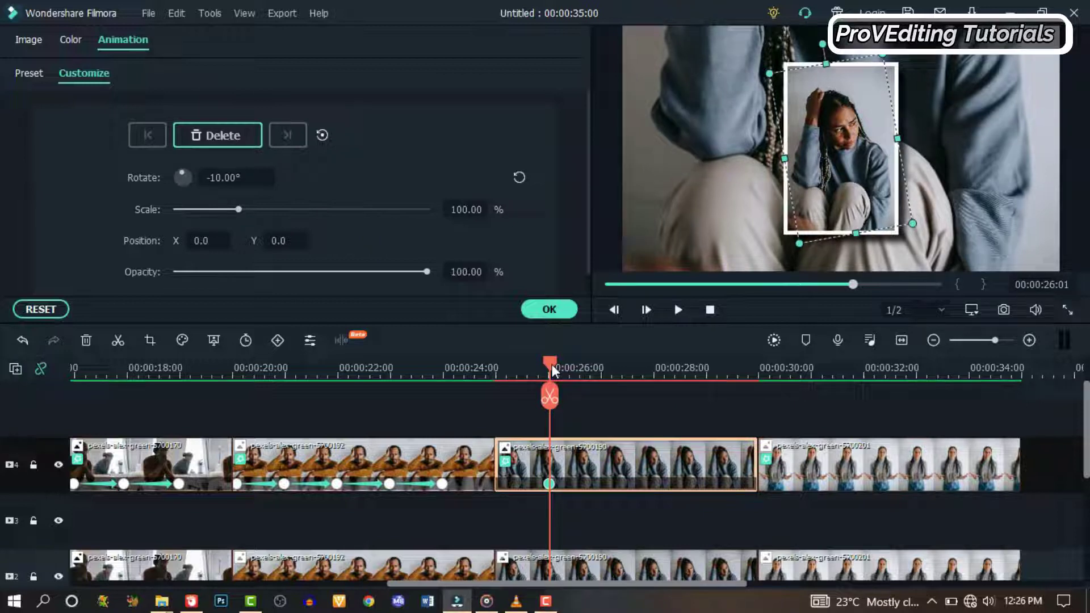
{"action": "left_click_drag", "start_coordinate": [554, 370], "coordinate": [502, 391]}
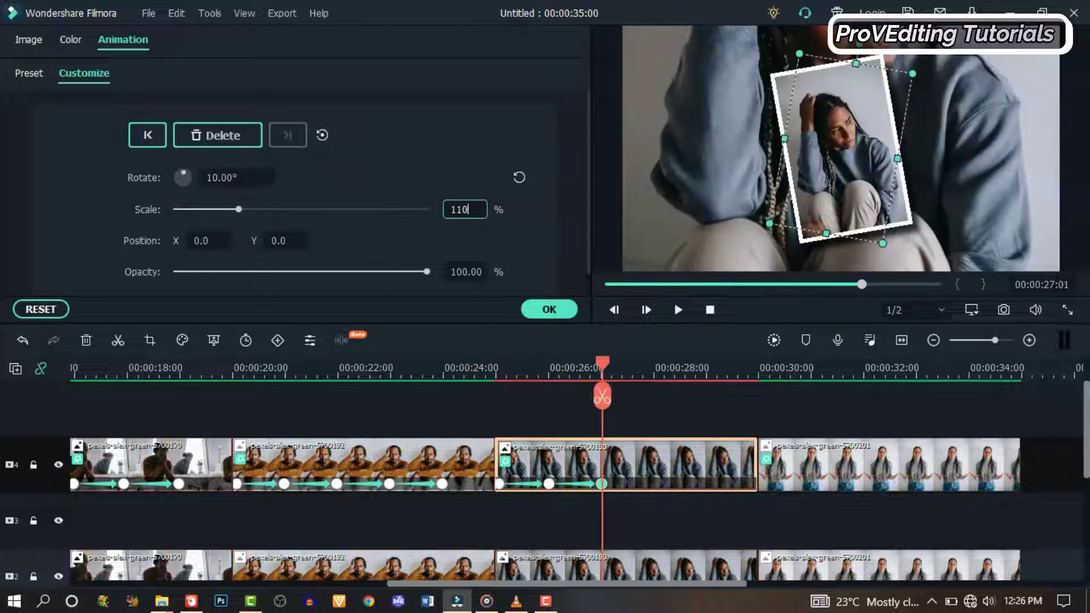
Step: Add a keyframe to the sixth clip at 28 seconds with the scale reset to 100% and a rotation of -10°
{"action": "left_click", "coordinate": [652, 375]}
{"action": "left_click", "coordinate": [653, 377]}
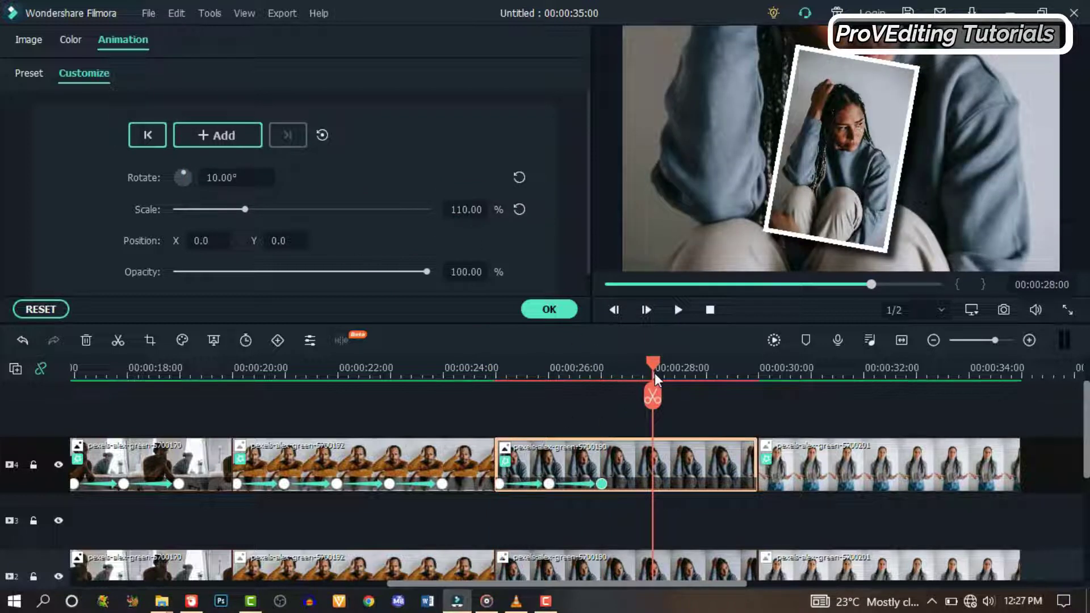
{"action": "left_click", "coordinate": [519, 210]}
{"action": "mouse_move", "coordinate": [654, 361]}
{"action": "left_mouse_down"}
{"action": "mouse_move", "coordinate": [708, 366]}
{"action": "mouse_move", "coordinate": [653, 366]}
{"action": "left_mouse_up"}
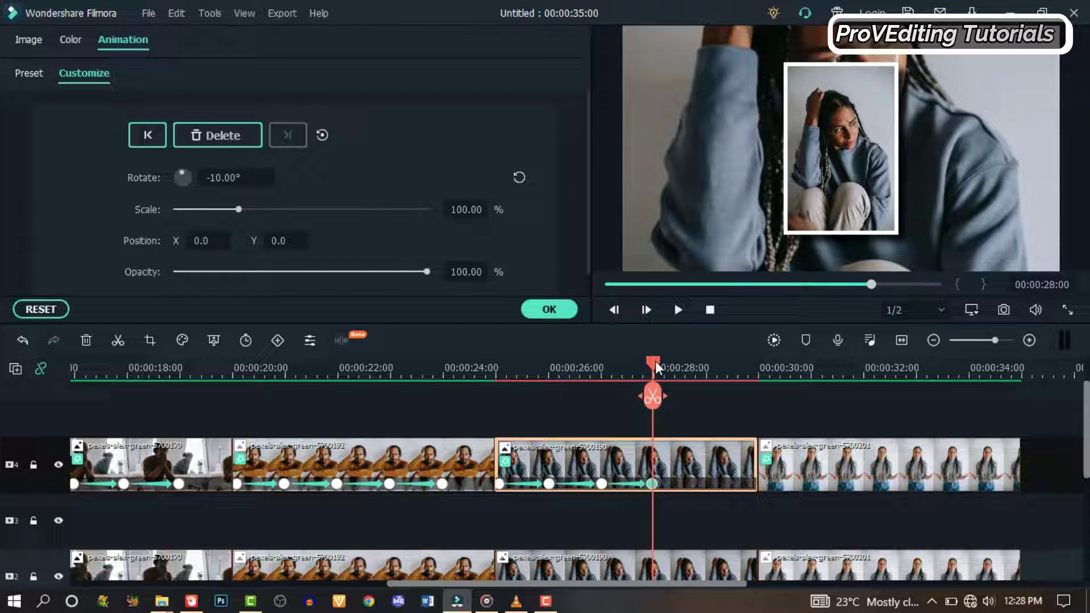
Step: Add a keyframe to the sixth clip at 29 seconds with a scale of 80% and the rotation reset
{"action": "left_click_drag", "start_coordinate": [653, 366], "coordinate": [710, 386]}
{"action": "left_click", "coordinate": [466, 209]}
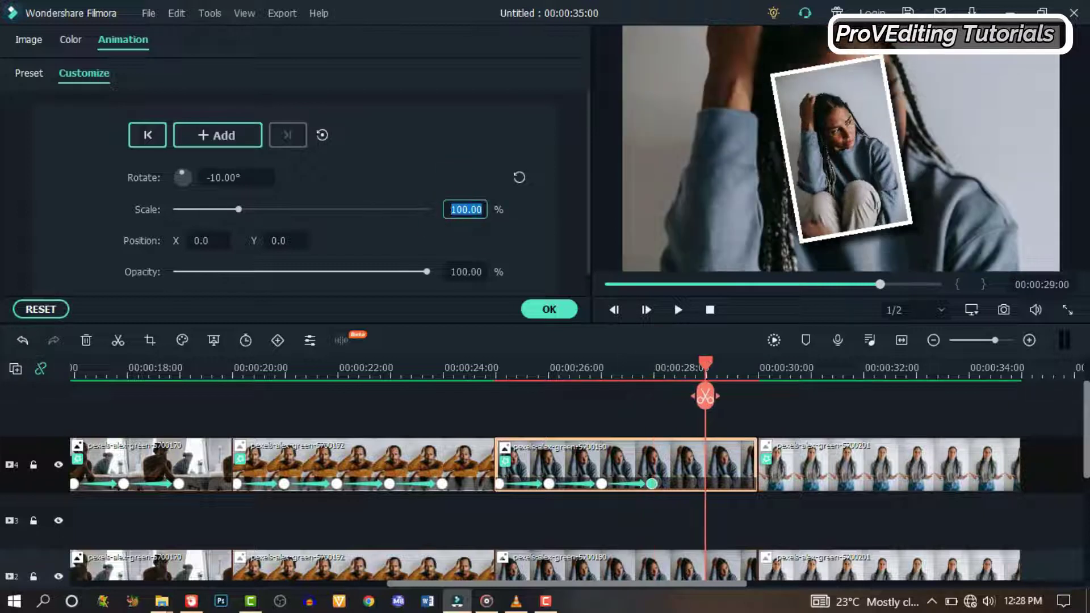
{"action": "type", "text": "80"}
{"action": "key", "text": "Return"}
{"action": "left_click", "coordinate": [519, 177]}
Step: Move the sixth clip's framed photo toward the lower right of the picture at the 29-second keyframe
{"action": "left_click_drag", "start_coordinate": [850, 172], "coordinate": [1019, 219]}
{"action": "left_click", "coordinate": [925, 240]}
{"action": "left_click", "coordinate": [1005, 222]}
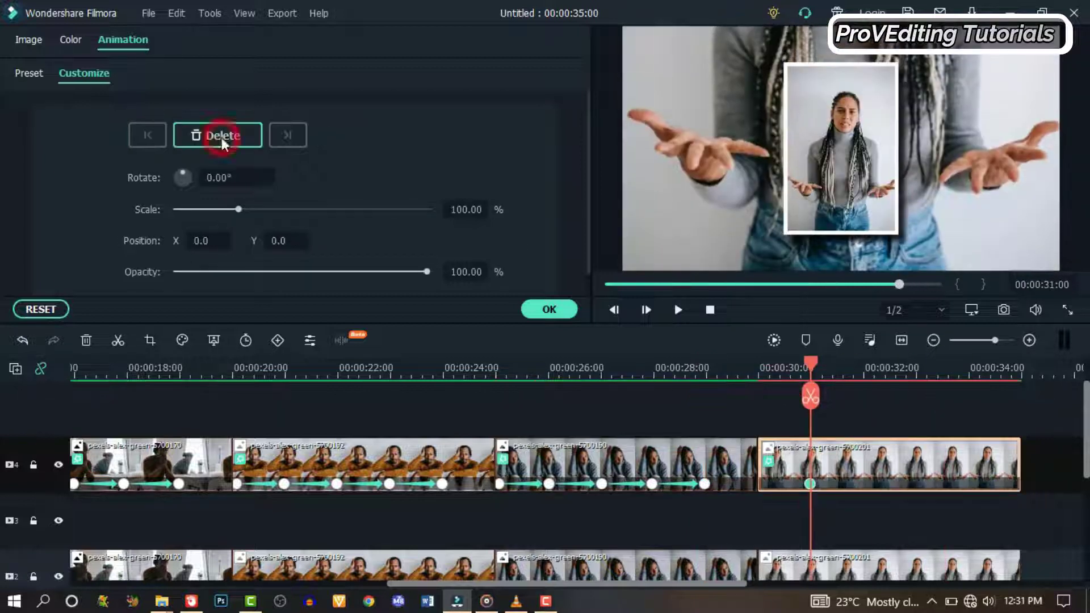
Step: Keyframe the seventh clip with scale and rotation reset at 33 seconds, and with 10° rotation and 80% scale at 34 seconds
{"action": "type", "text": "2"}
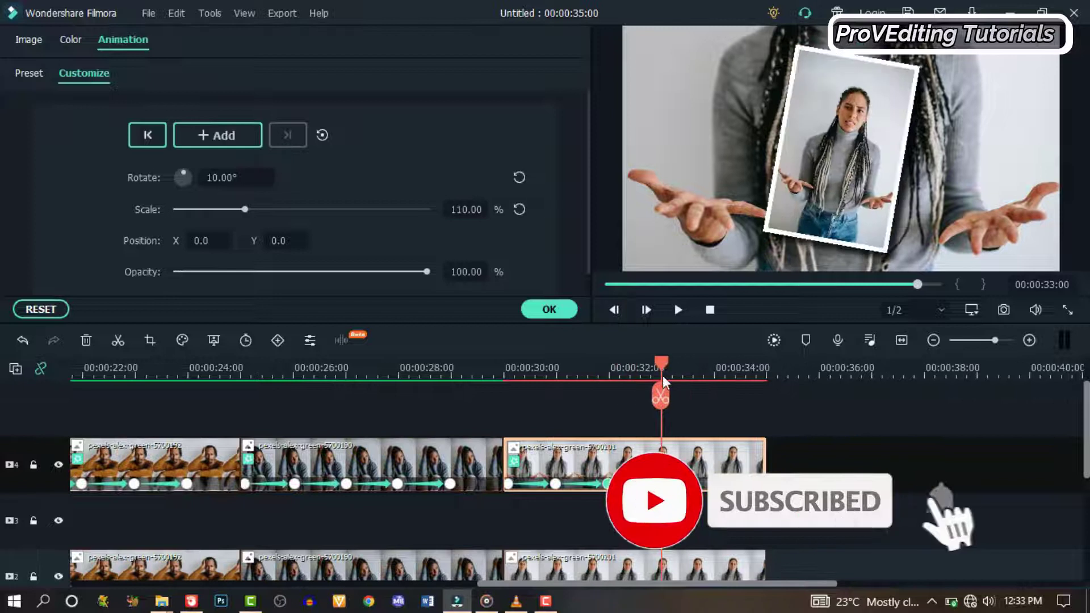
{"action": "left_click", "coordinate": [519, 210]}
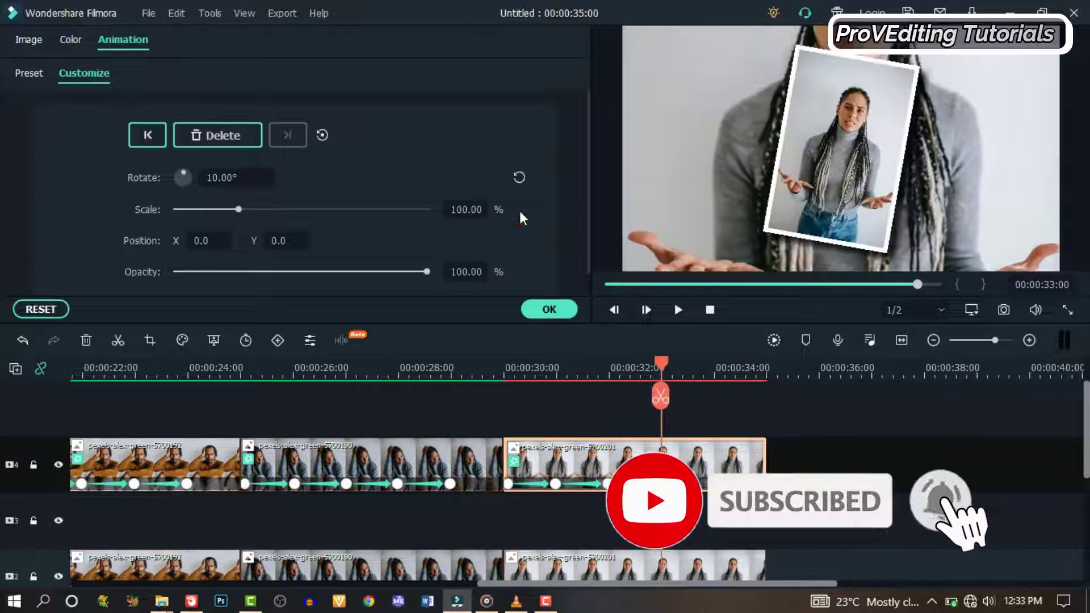
{"action": "left_click", "coordinate": [519, 177]}
{"action": "left_click", "coordinate": [716, 375]}
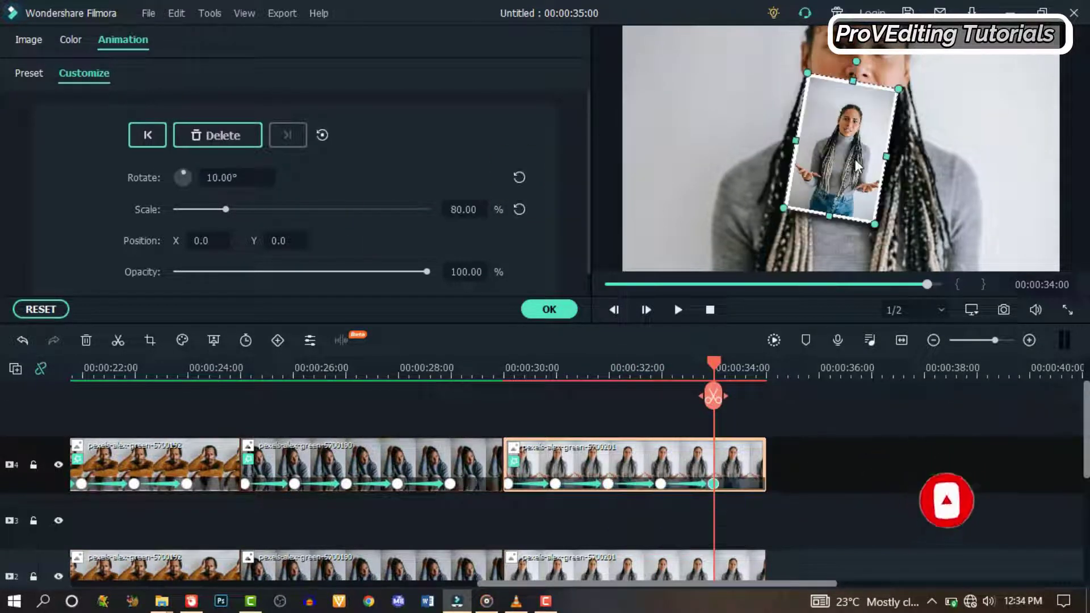
Step: Move the seventh clip's framed photo to the left side of the picture at the 34-second keyframe
{"action": "left_click_drag", "start_coordinate": [838, 170], "coordinate": [682, 163]}
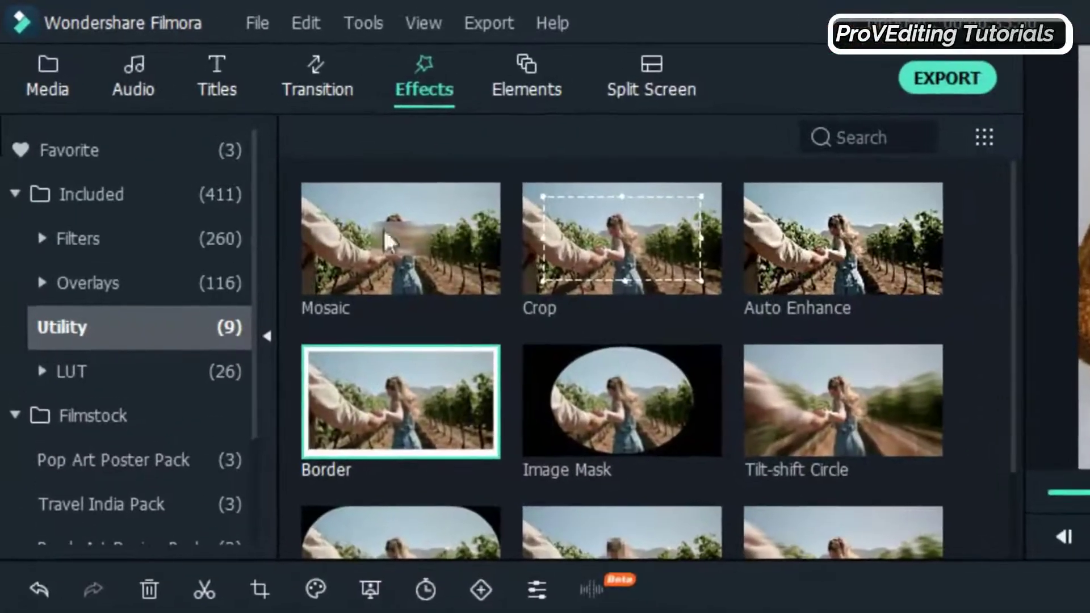
Step: Search the included effects for "sq" and place Square Blur on track 3 between the first clip's framed photo and background
{"action": "left_click", "coordinate": [76, 188]}
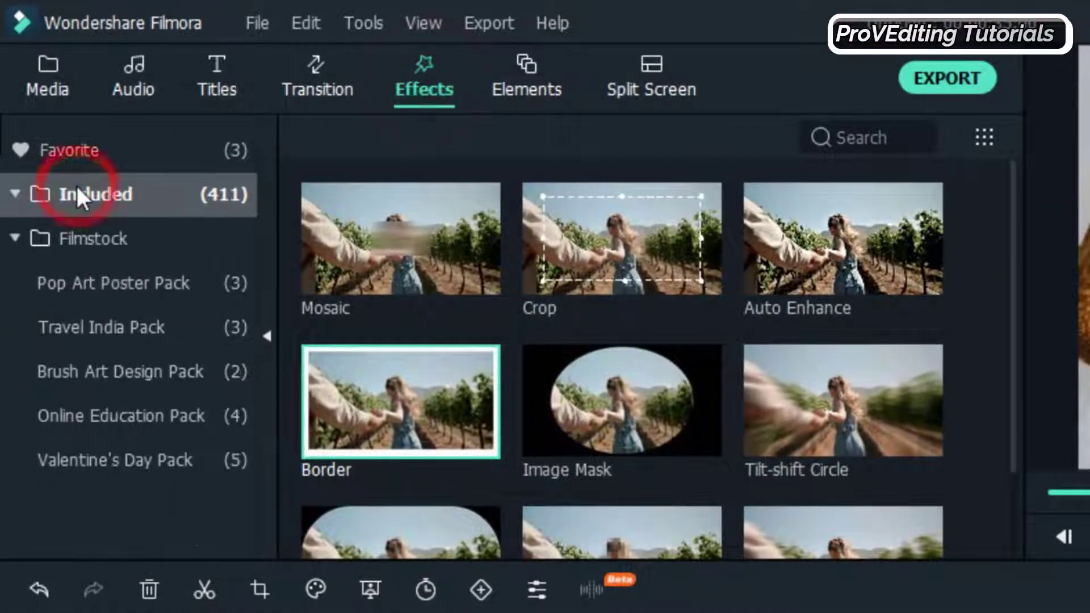
{"action": "left_click", "coordinate": [866, 140]}
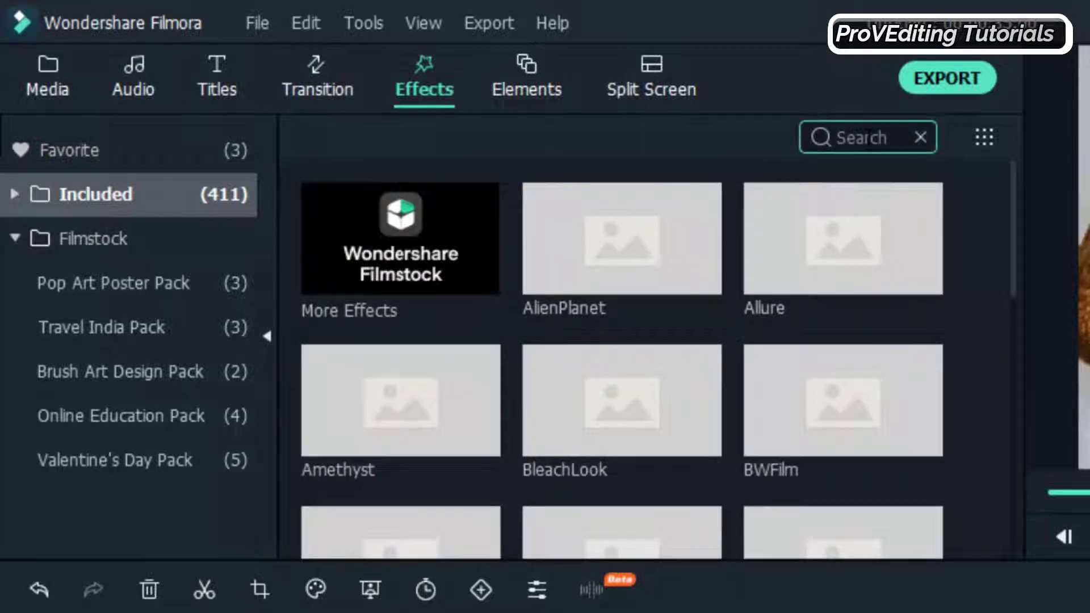
{"action": "type", "text": "sq"}
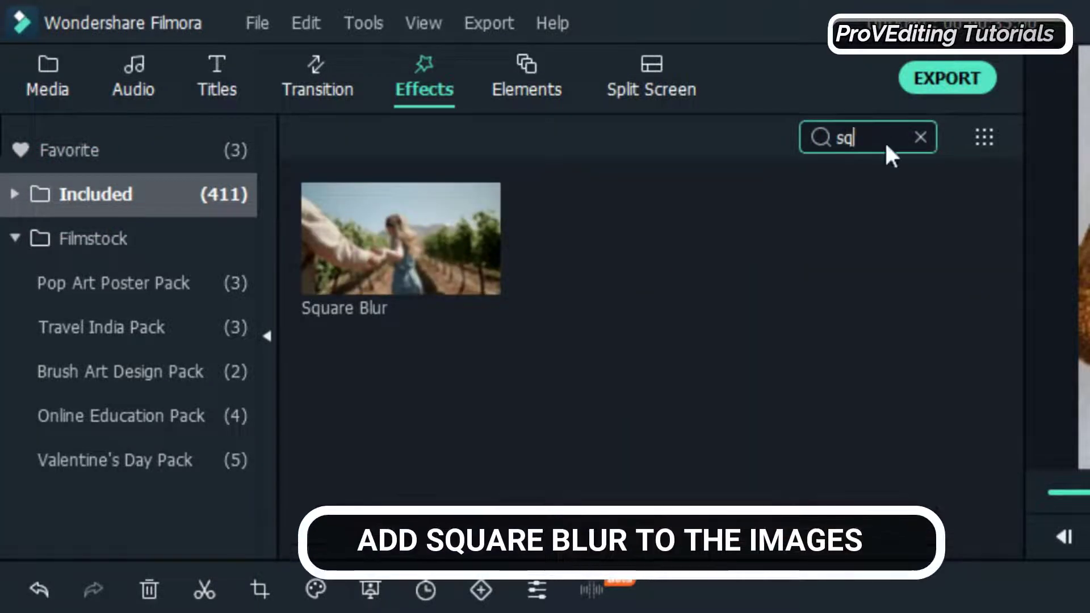
{"action": "left_click_drag", "start_coordinate": [408, 227], "coordinate": [213, 481]}
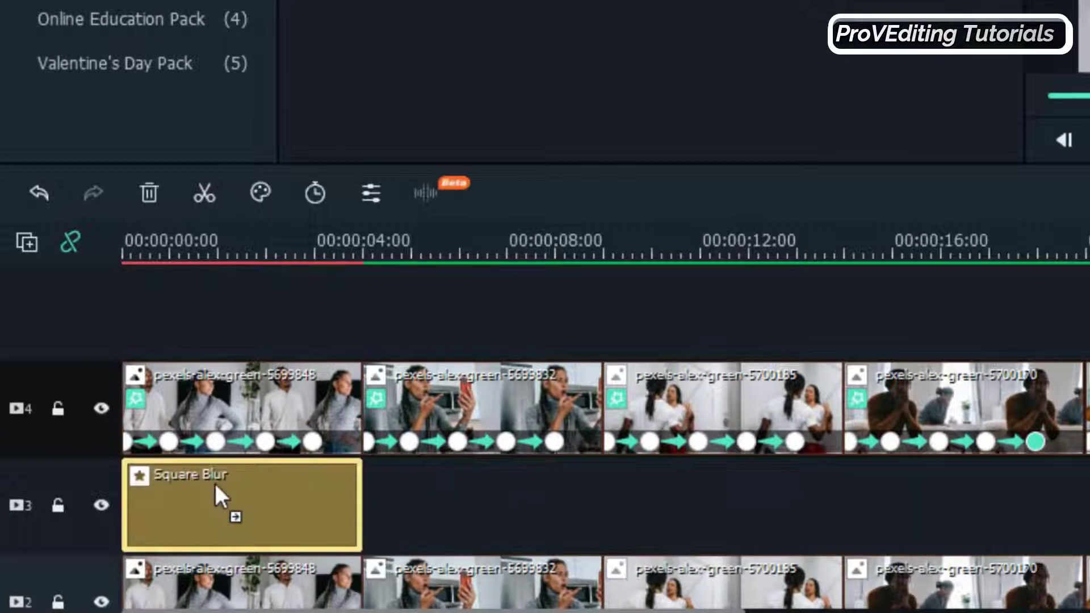
Step: Set the size of the first Square Blur effect to 3
{"action": "double_click", "coordinate": [182, 516]}
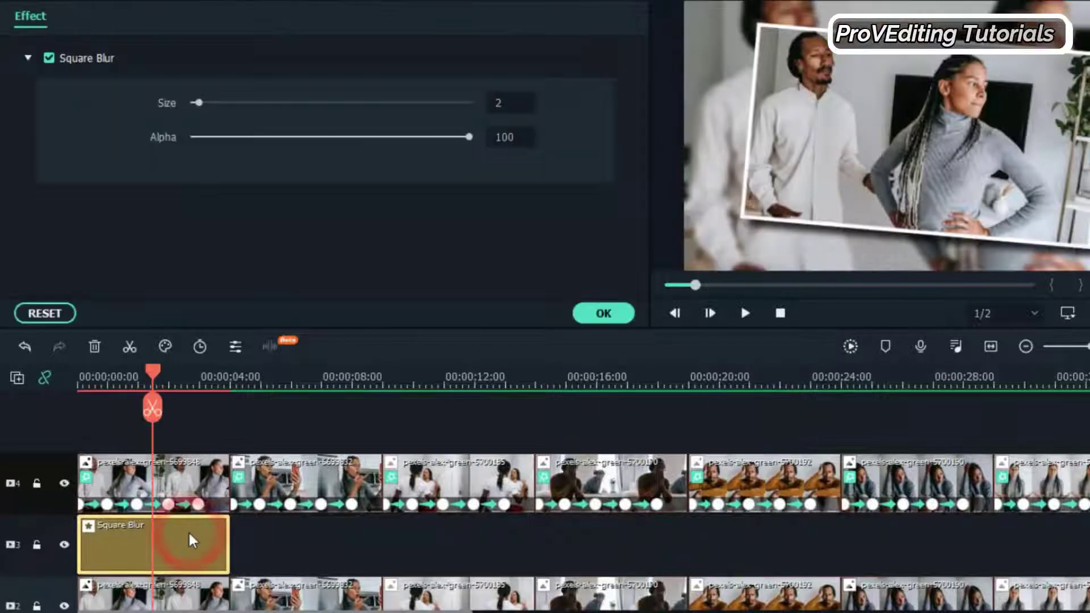
{"action": "left_click", "coordinate": [499, 103]}
{"action": "type", "text": "3"}
{"action": "left_click", "coordinate": [420, 164]}
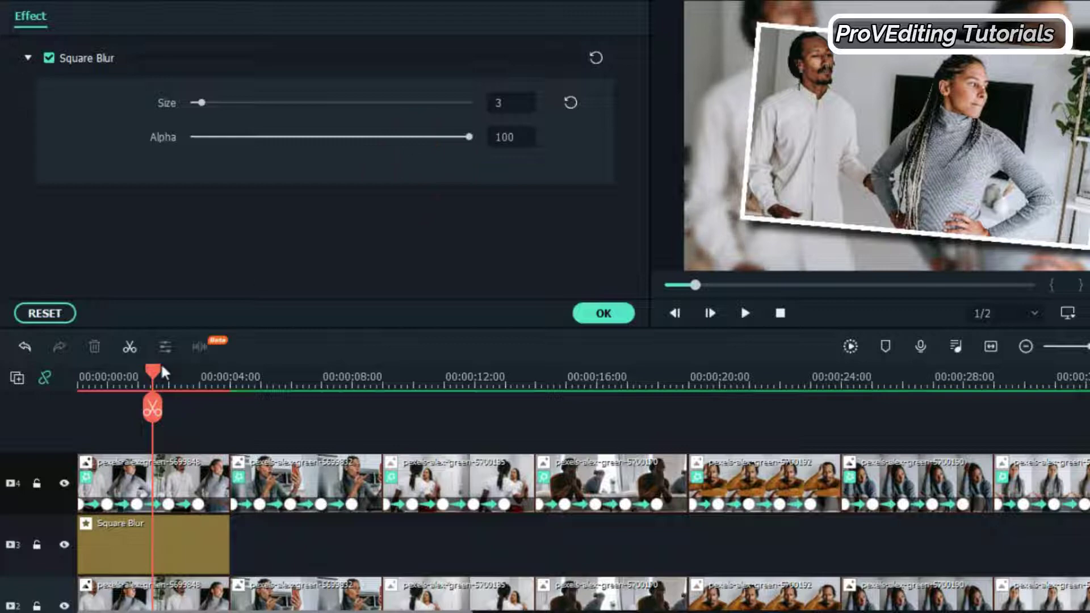
Step: Split the Square Blur effect at the first clip's last keyframe and delete the part after it
{"action": "left_click_drag", "start_coordinate": [161, 369], "coordinate": [35, 441]}
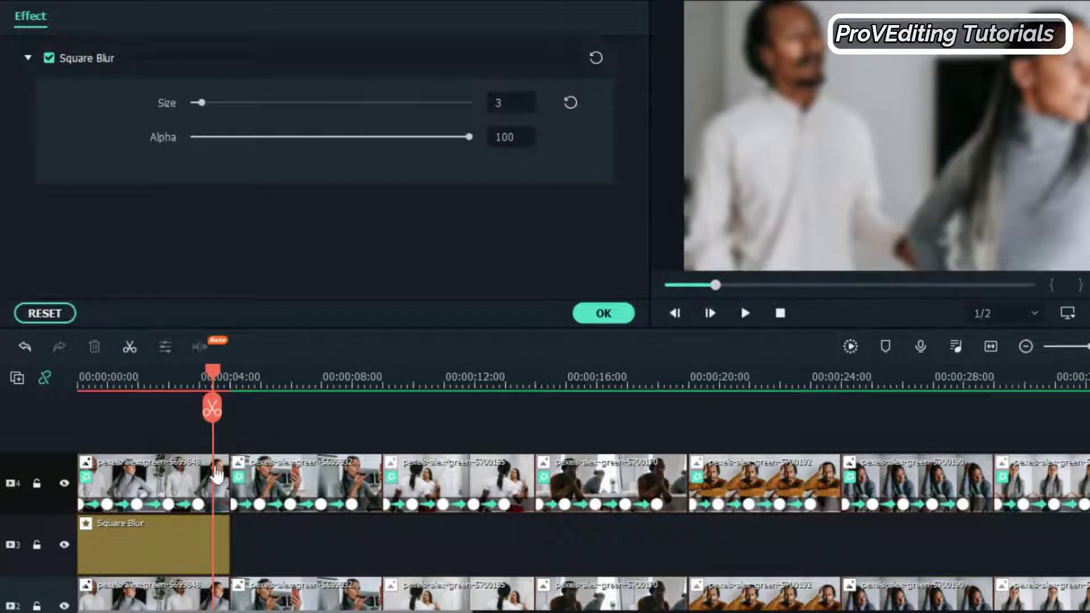
{"action": "left_click", "coordinate": [198, 505]}
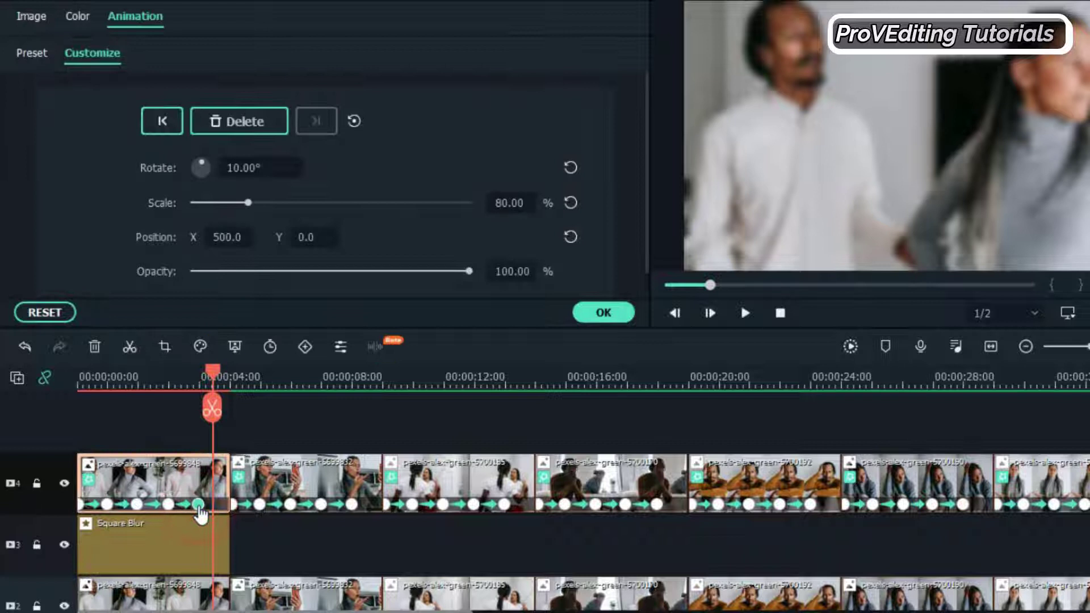
{"action": "left_click", "coordinate": [198, 504]}
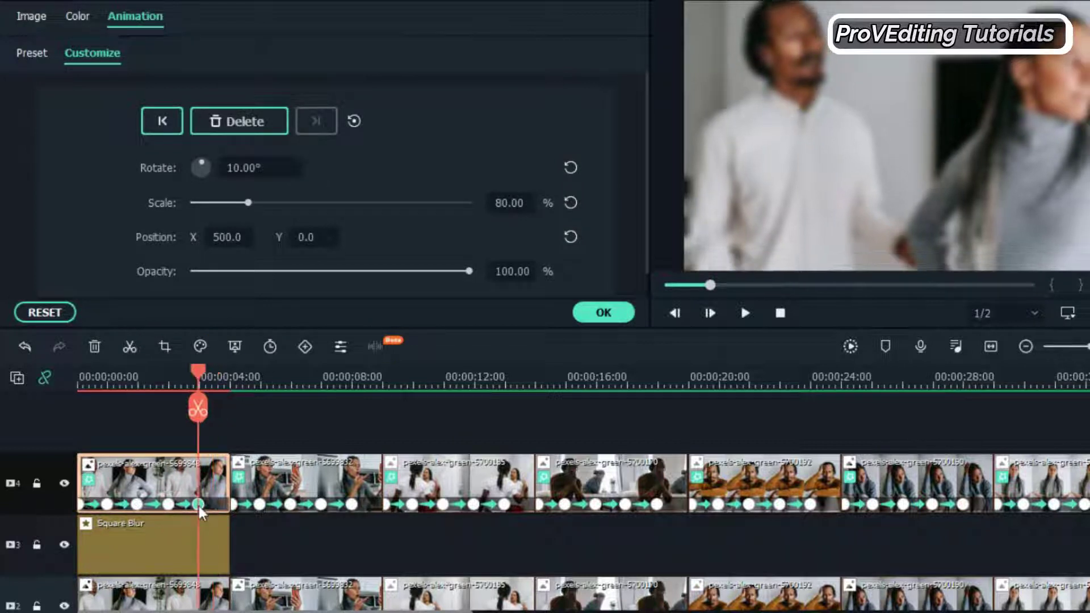
{"action": "left_click", "coordinate": [215, 548]}
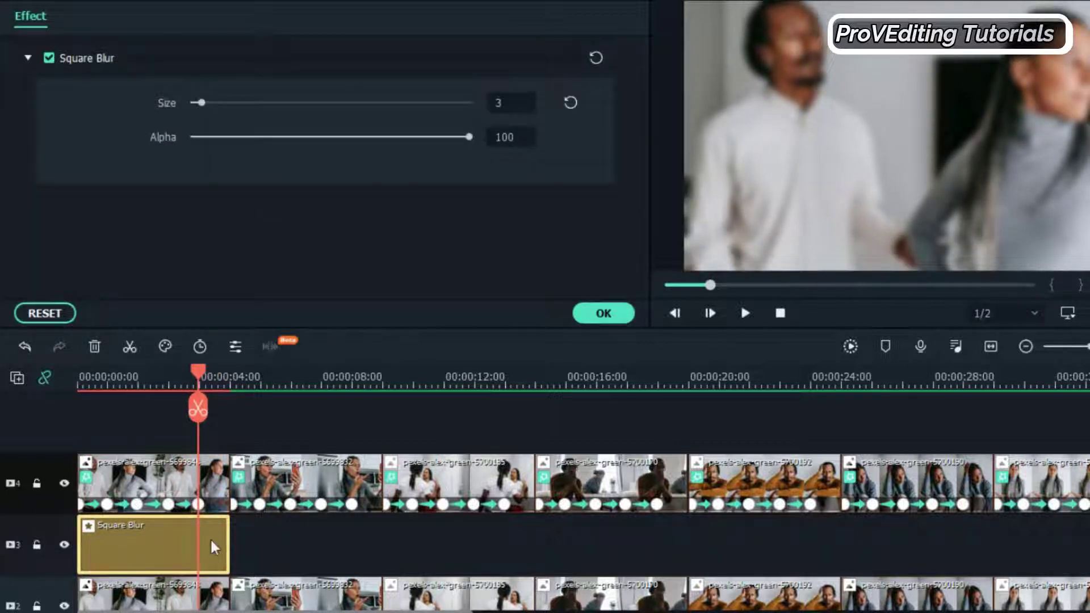
{"action": "left_click", "coordinate": [198, 407]}
{"action": "left_click", "coordinate": [95, 347]}
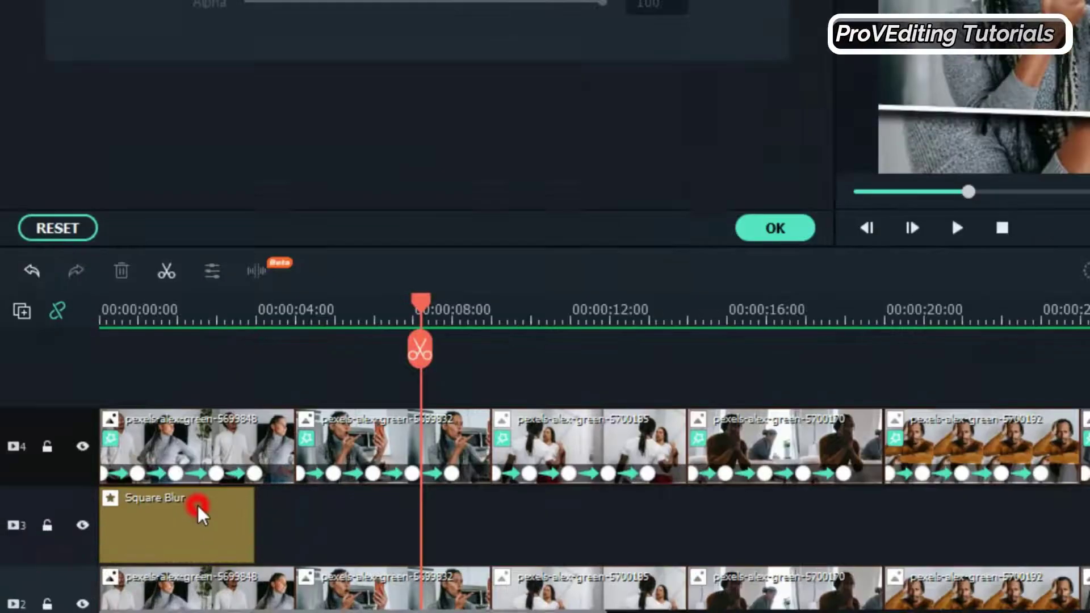
Step: Copy the shortened Square Blur effect and paste it on track 3 at the start of the second clip
{"action": "left_click", "coordinate": [198, 505]}
{"action": "right_click", "coordinate": [196, 514]}
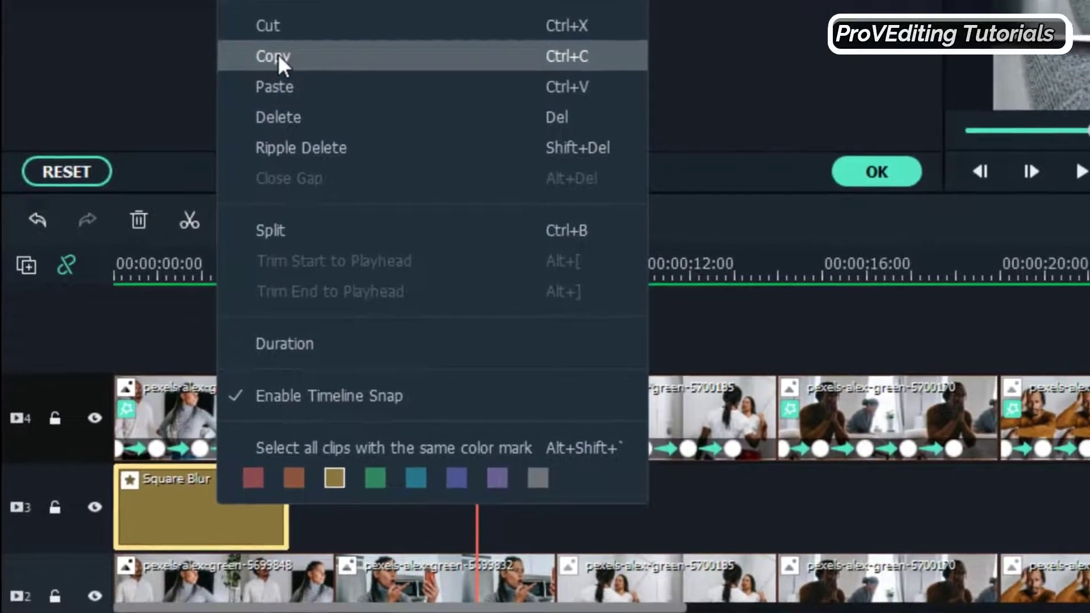
{"action": "left_click", "coordinate": [318, 63]}
{"action": "left_click_drag", "start_coordinate": [480, 253], "coordinate": [340, 319]}
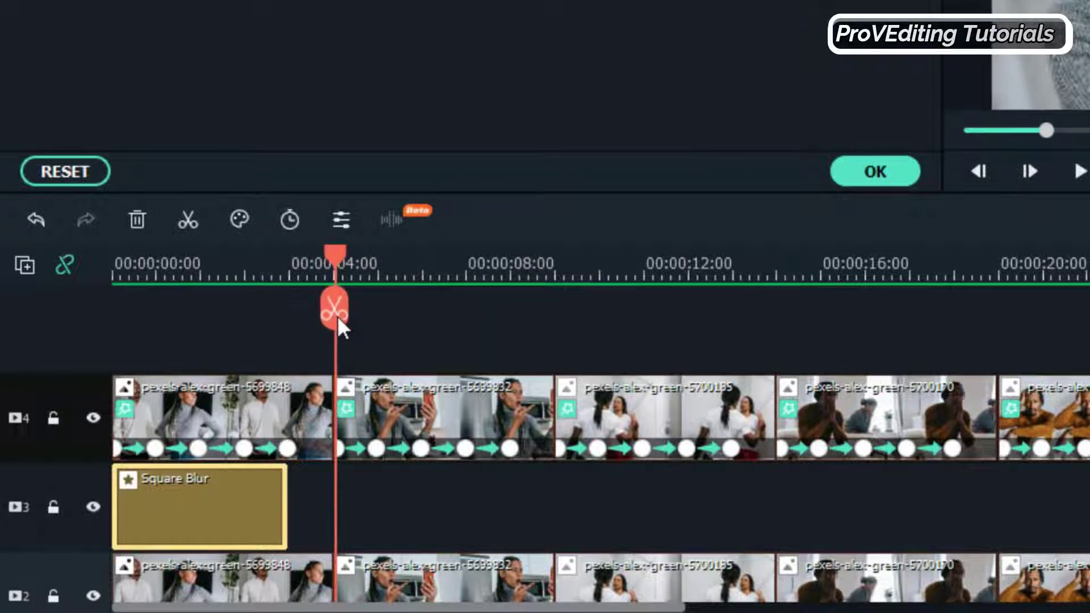
{"action": "left_click", "coordinate": [70, 533]}
{"action": "right_click", "coordinate": [348, 509]}
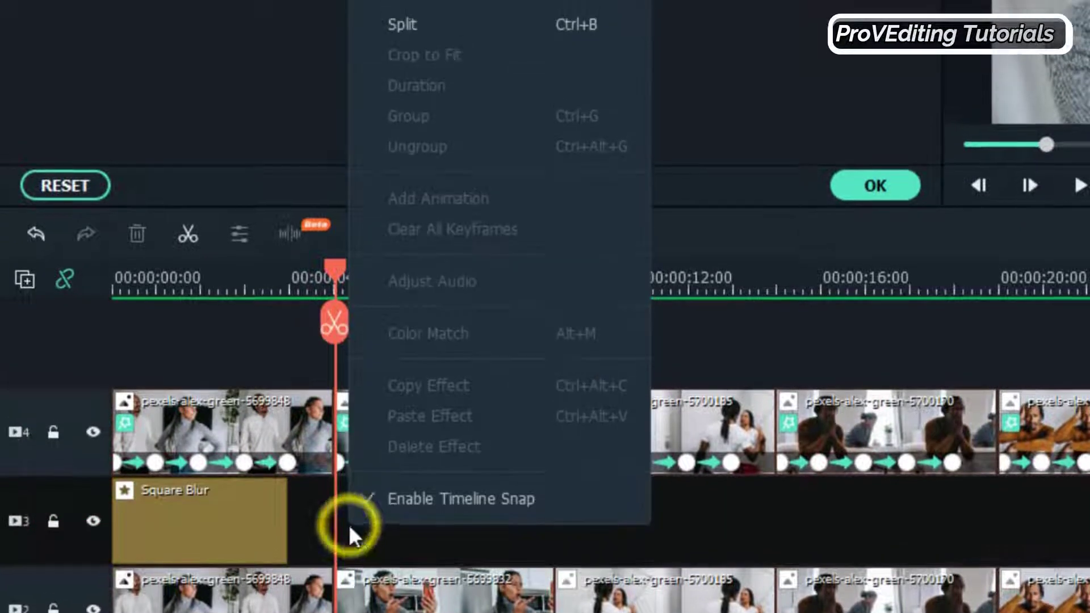
{"action": "left_click", "coordinate": [428, 121]}
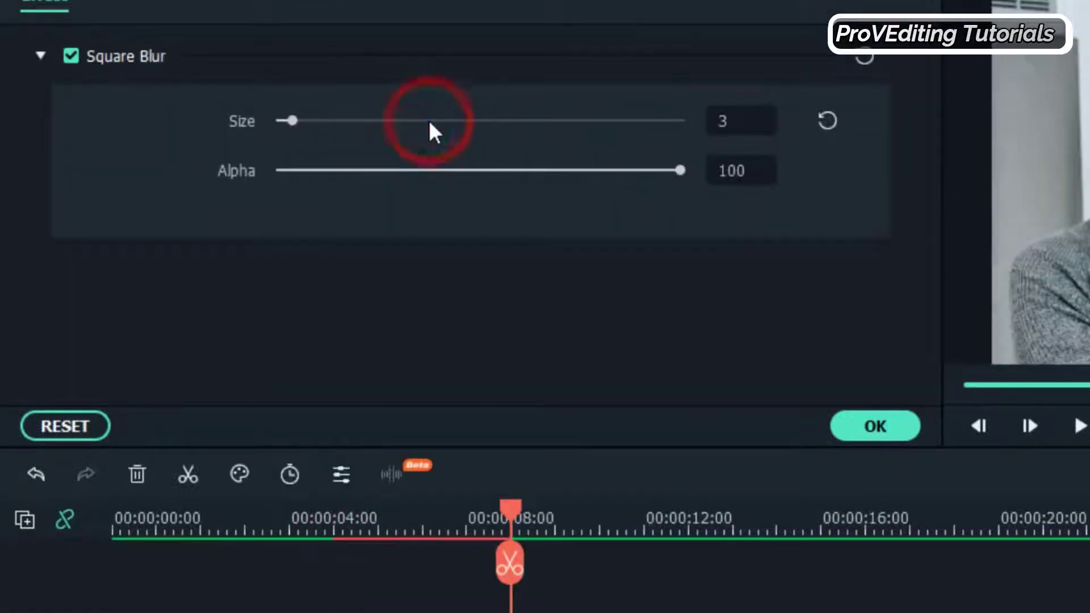
Step: Paste the copied Square Blur effect at the start of each of the third to seventh clips
{"action": "right_click", "coordinate": [382, 516]}
{"action": "left_click", "coordinate": [425, 260]}
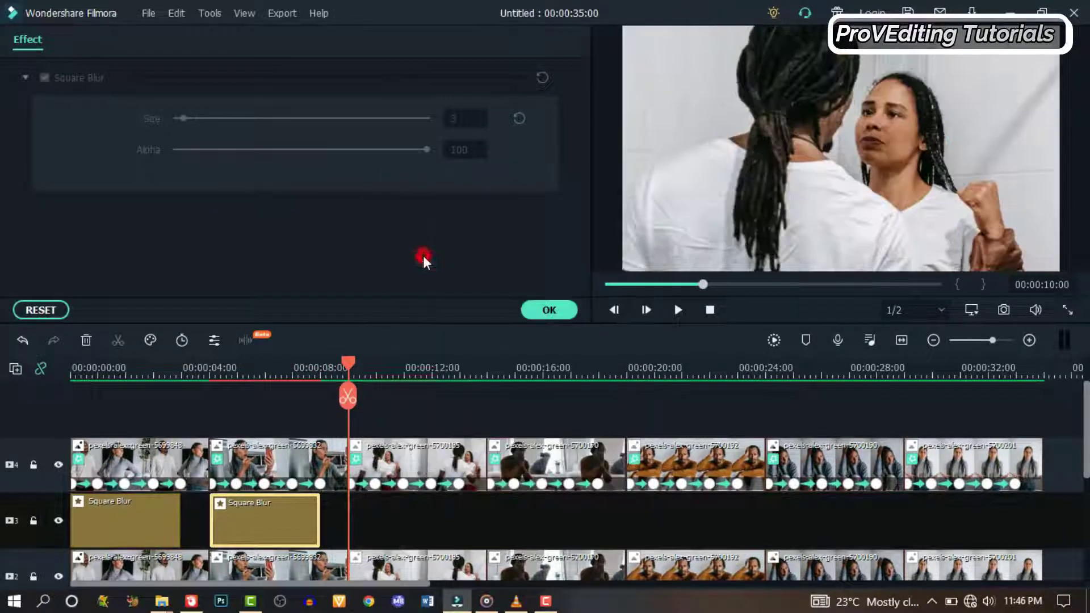
{"action": "left_click_drag", "start_coordinate": [458, 366], "coordinate": [489, 419]}
{"action": "key", "text": "ctrl+v"}
{"action": "left_click", "coordinate": [628, 372]}
{"action": "key", "text": "ctrl+v"}
{"action": "left_click", "coordinate": [766, 378]}
{"action": "key", "text": "ctrl+v"}
{"action": "left_click", "coordinate": [904, 375]}
{"action": "key", "text": "ctrl+v"}
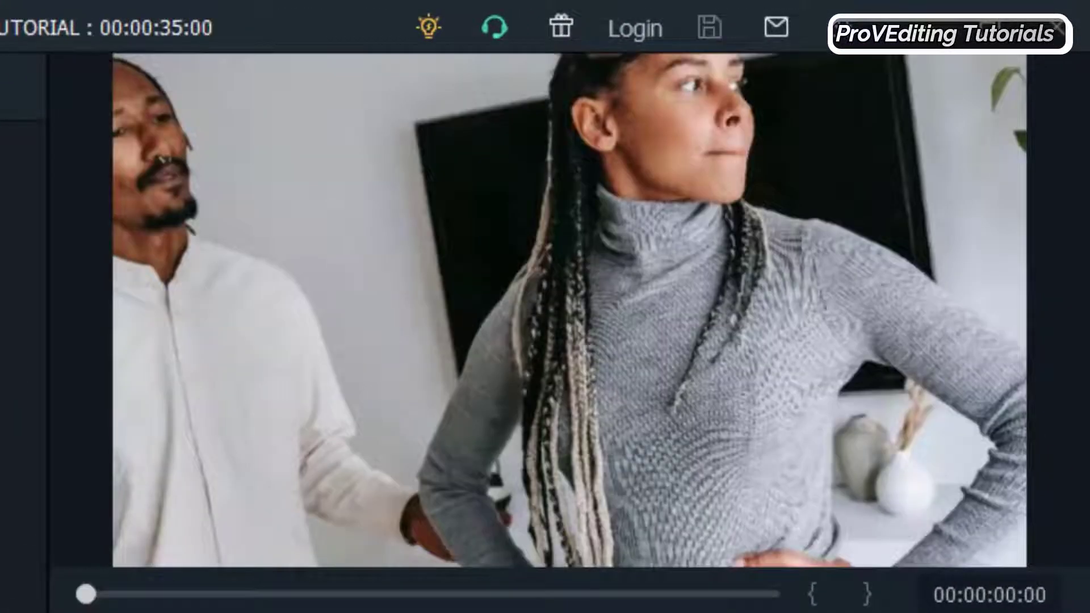
Step: Play the whole slideshow from the beginning to check the blurred backgrounds, and close the effect settings
{"action": "key", "text": "space"}
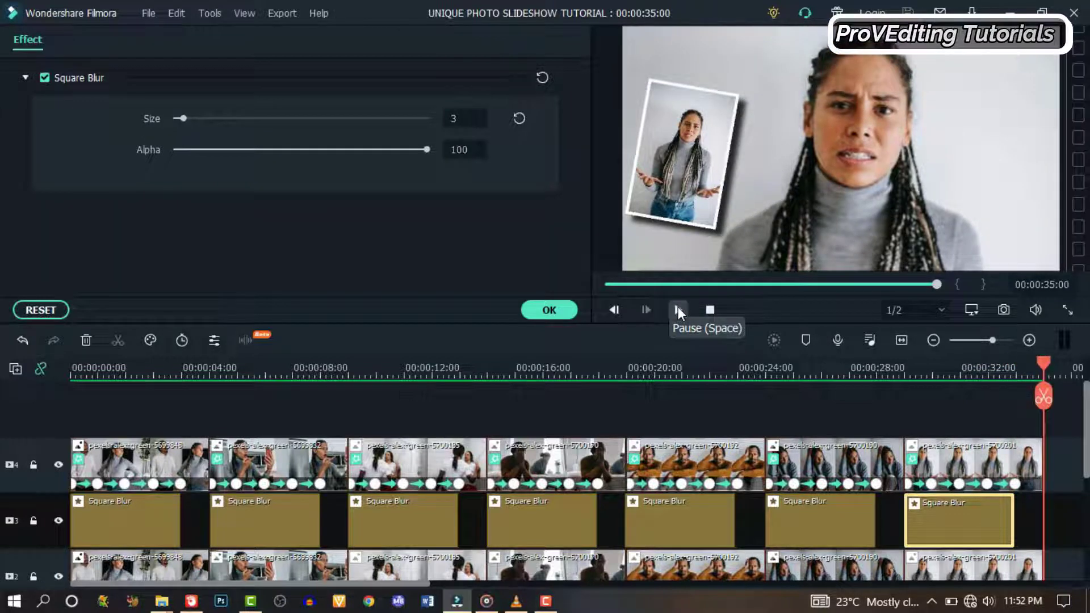
{"action": "left_click", "coordinate": [546, 311]}
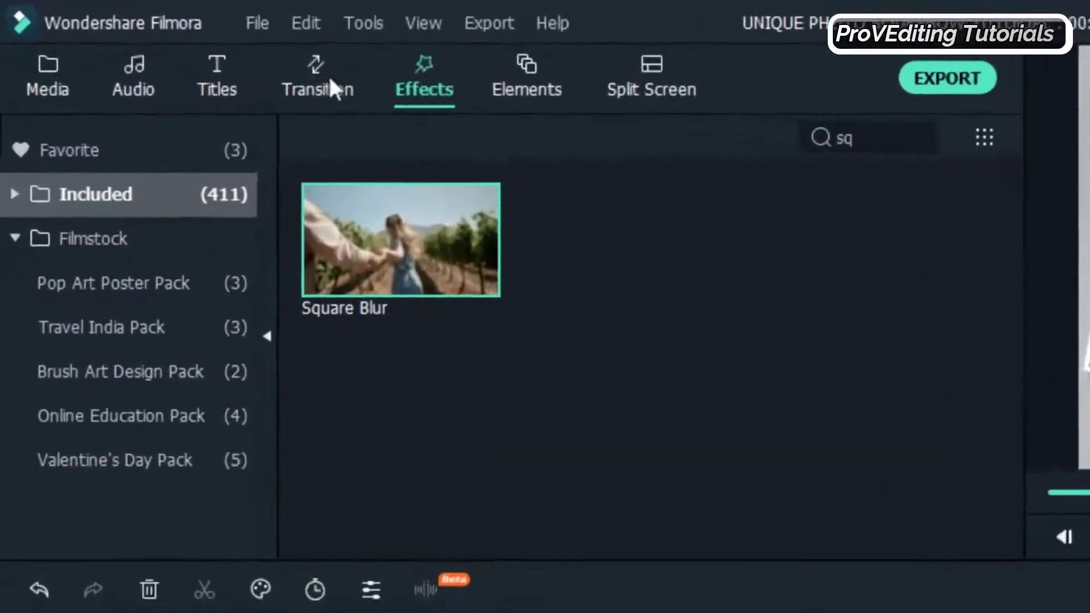
Step: Add News Set Breaking News transitions at the first three cuts of the framed-photo track, from the first to the fourth clip
{"action": "left_click", "coordinate": [330, 79]}
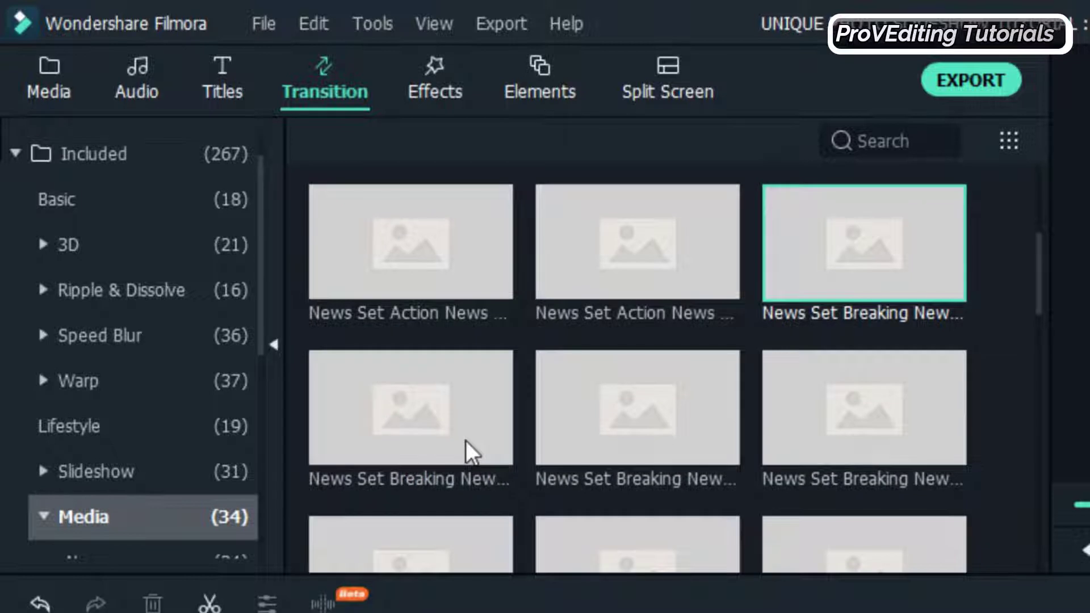
{"action": "left_click", "coordinate": [882, 251]}
{"action": "left_click_drag", "start_coordinate": [882, 251], "coordinate": [221, 491]}
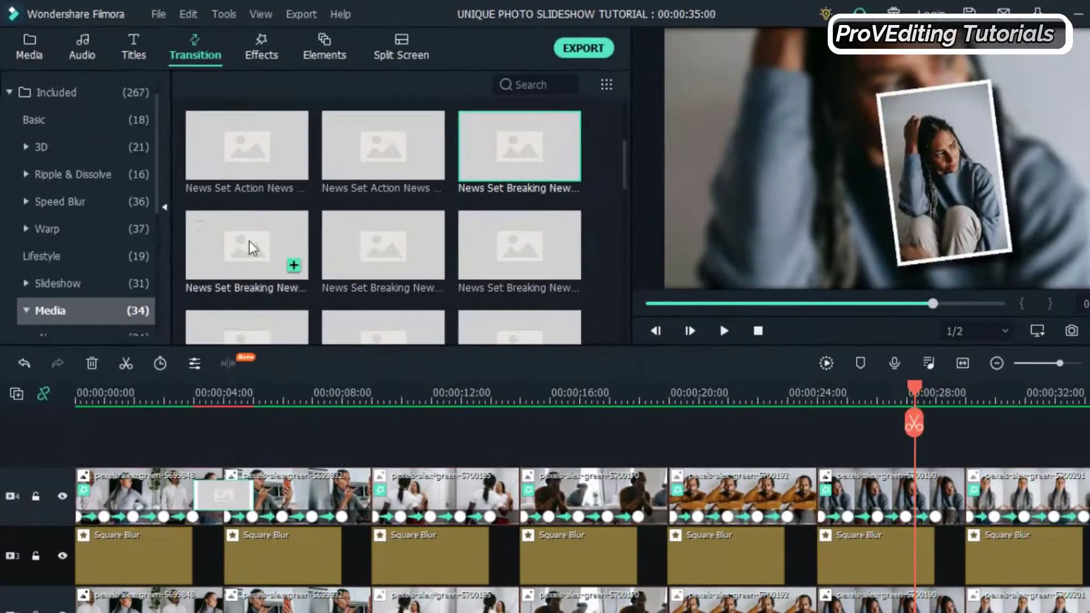
{"action": "left_click", "coordinate": [250, 248]}
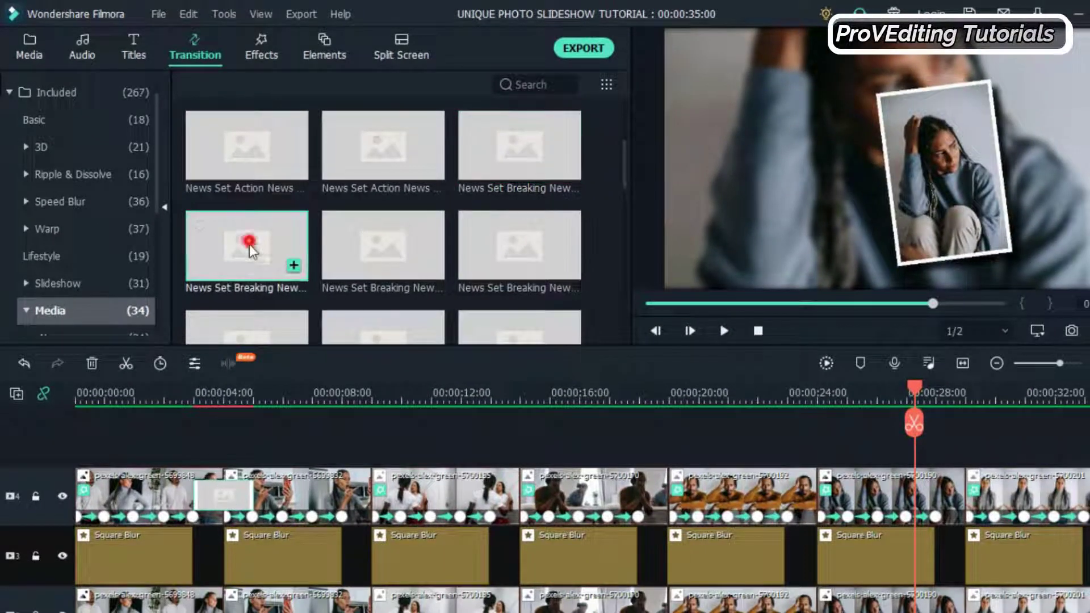
{"action": "left_click_drag", "start_coordinate": [537, 148], "coordinate": [520, 491]}
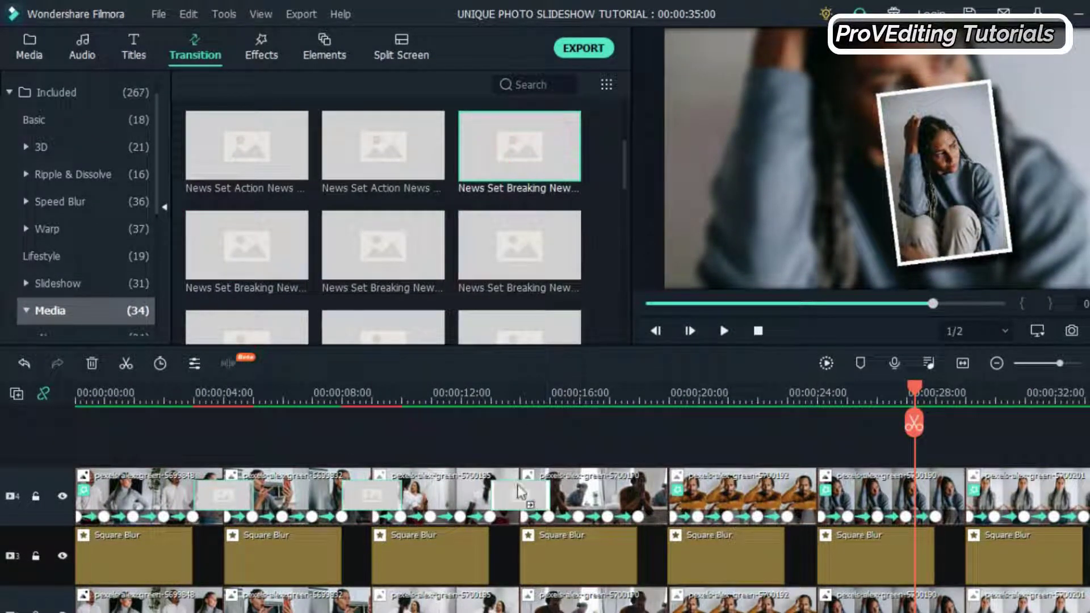
Step: Add News Set Breaking News transitions at the remaining three cuts of the framed-photo track, from the fourth to the seventh clip
{"action": "left_click", "coordinate": [234, 247]}
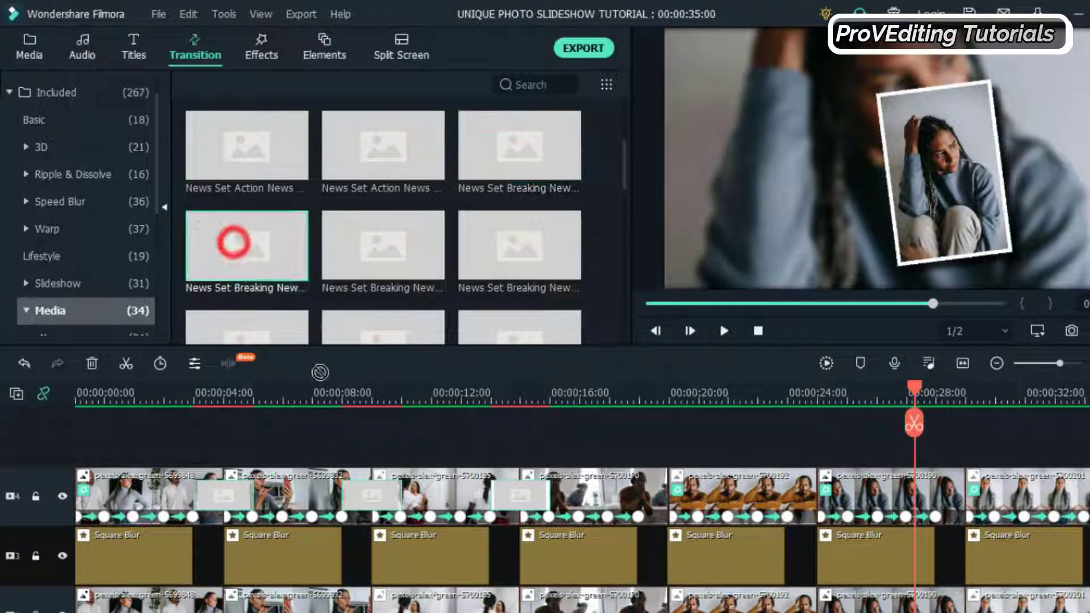
{"action": "left_click", "coordinate": [367, 244]}
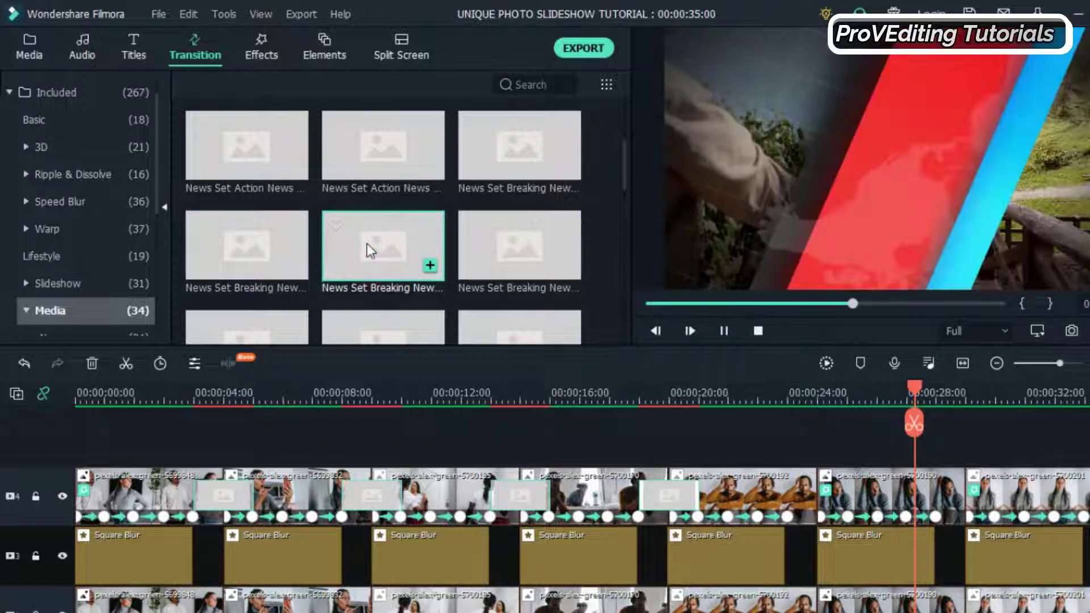
{"action": "left_click_drag", "start_coordinate": [367, 245], "coordinate": [807, 506]}
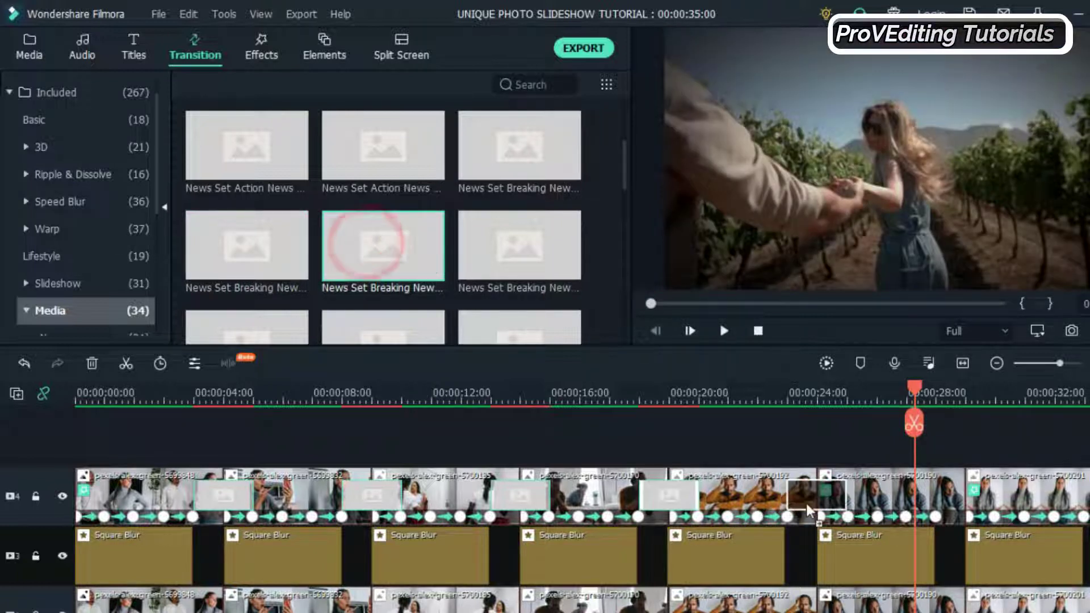
{"action": "left_click", "coordinate": [501, 240]}
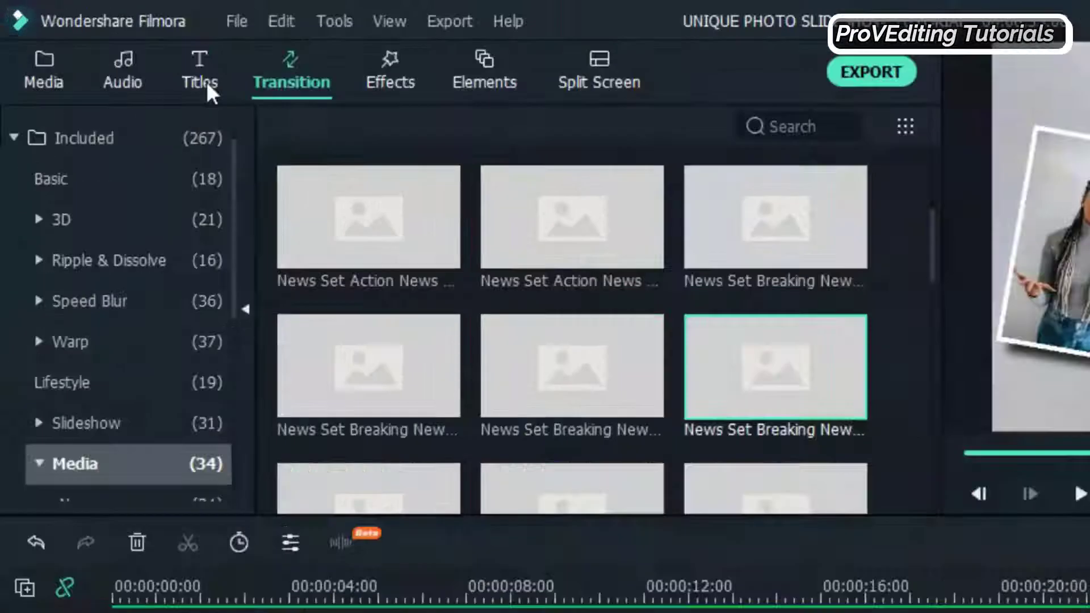
Step: Delete the empty tracks and place the mixkit-air-woosh-1489 sound from My Music at the start of the audio track
{"action": "left_click", "coordinate": [77, 46]}
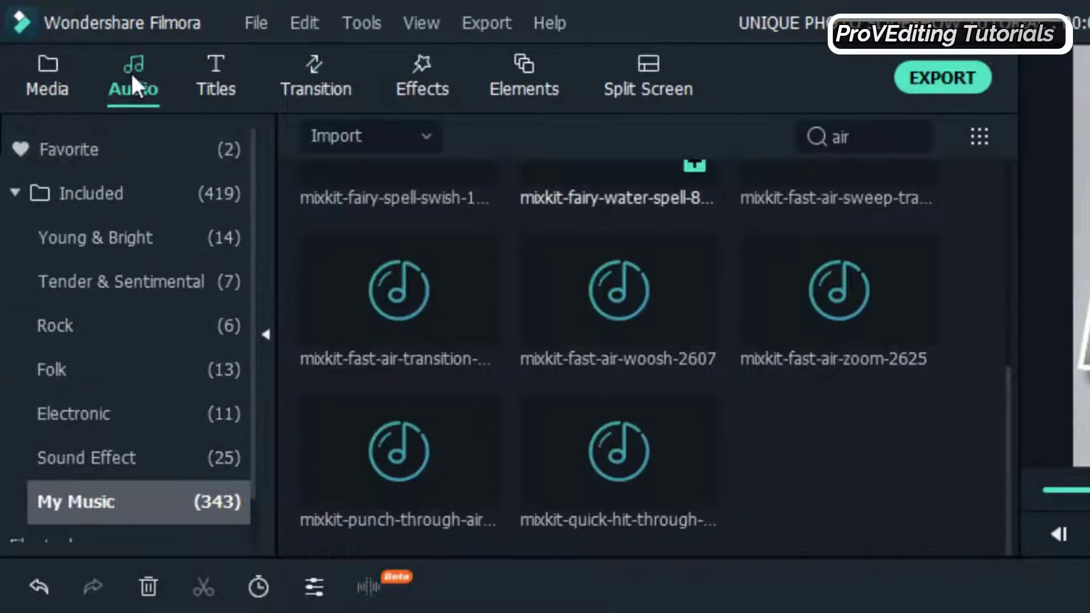
{"action": "scroll", "coordinate": [908, 442], "scroll_direction": "up", "scroll_amount": 5}
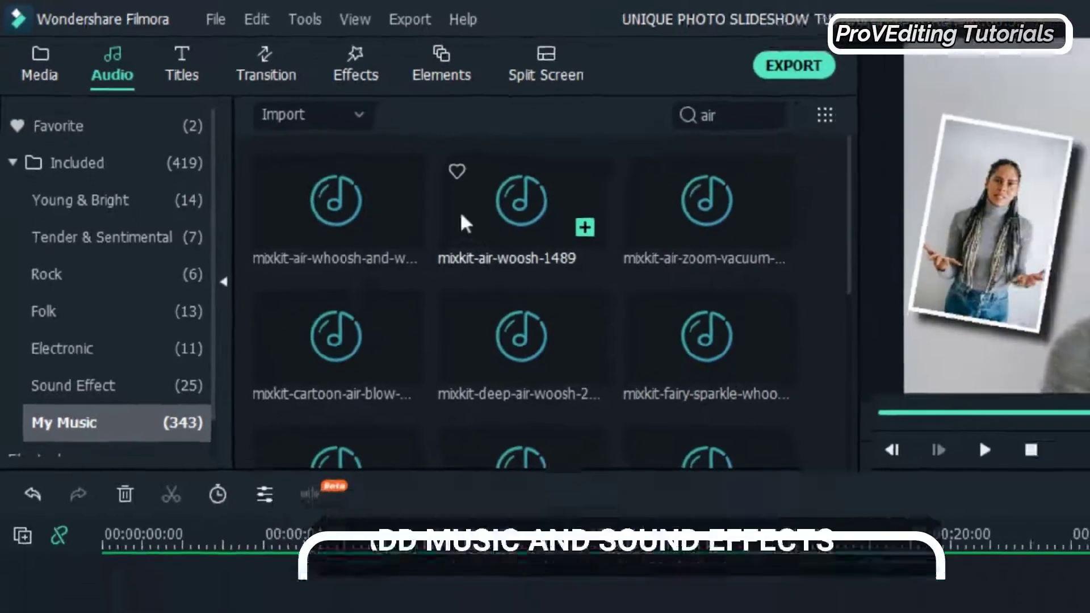
{"action": "left_click", "coordinate": [545, 256]}
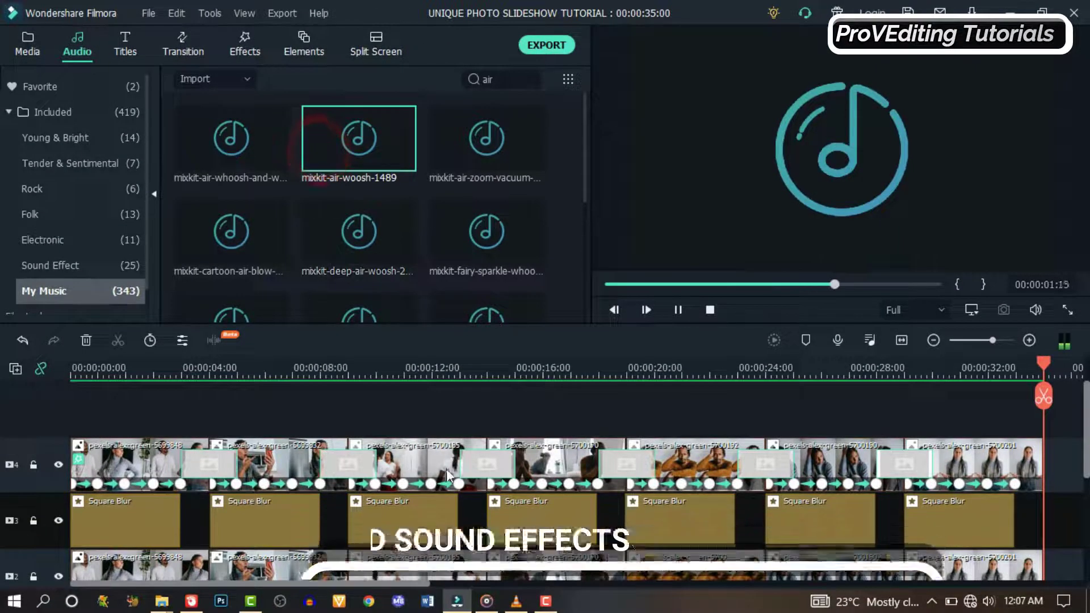
{"action": "scroll", "coordinate": [447, 469], "scroll_direction": "down", "scroll_amount": 3}
{"action": "left_click_drag", "start_coordinate": [319, 143], "coordinate": [62, 537]}
{"action": "right_click", "coordinate": [49, 450]}
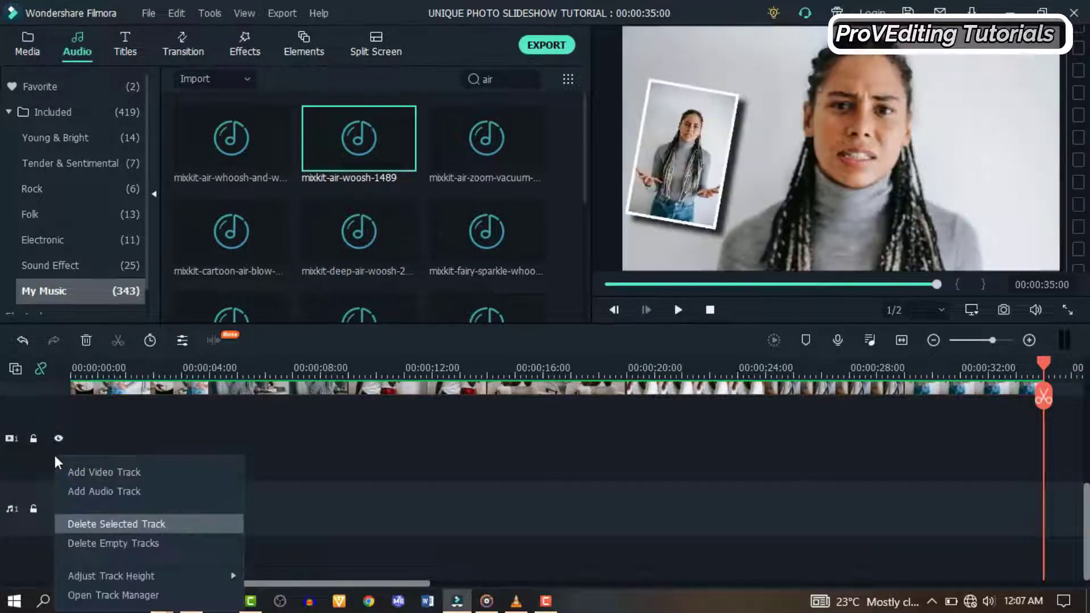
{"action": "left_click", "coordinate": [113, 540]}
Step: Open the audio settings of the air-woosh clip and play the slideshow from the start
{"action": "double_click", "coordinate": [112, 516]}
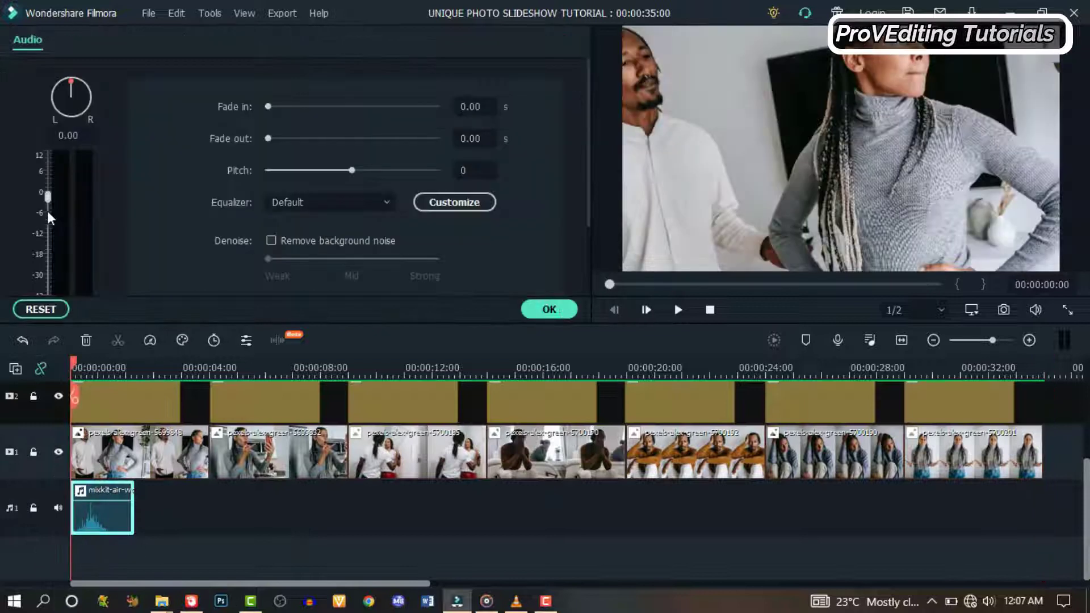
{"action": "left_click", "coordinate": [678, 310]}
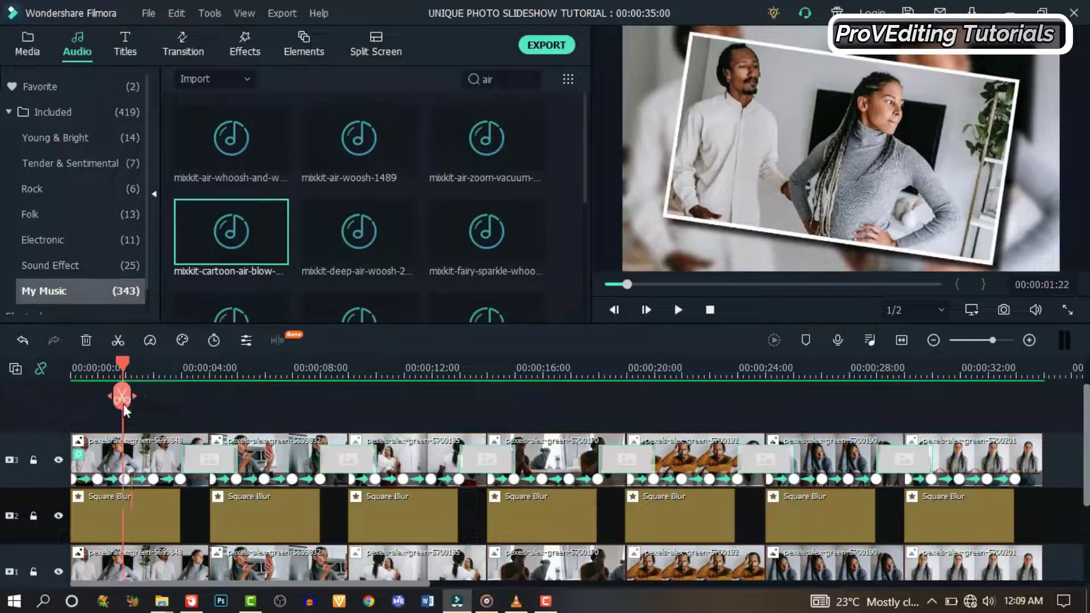
Step: Trim the end of the air-woosh clip and place the mixkit-cartoon-air-blow sound at 00:00:01:22 with its volume lowered
{"action": "scroll", "coordinate": [125, 410], "scroll_direction": "down", "scroll_amount": 2}
{"action": "left_click_drag", "start_coordinate": [136, 548], "coordinate": [116, 556]}
{"action": "left_click_drag", "start_coordinate": [234, 221], "coordinate": [143, 546]}
{"action": "double_click", "coordinate": [143, 546]}
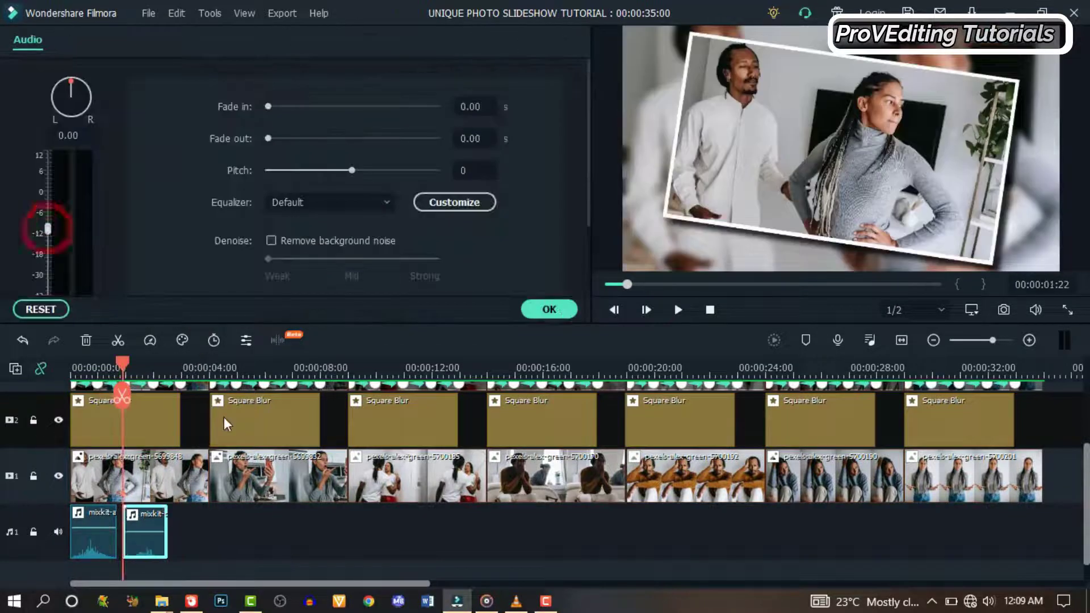
Step: Copy the air-woosh and cartoon-air-blow clips together and paste the pair at the start of the first transition
{"action": "key", "text": "space"}
{"action": "left_click", "coordinate": [153, 368]}
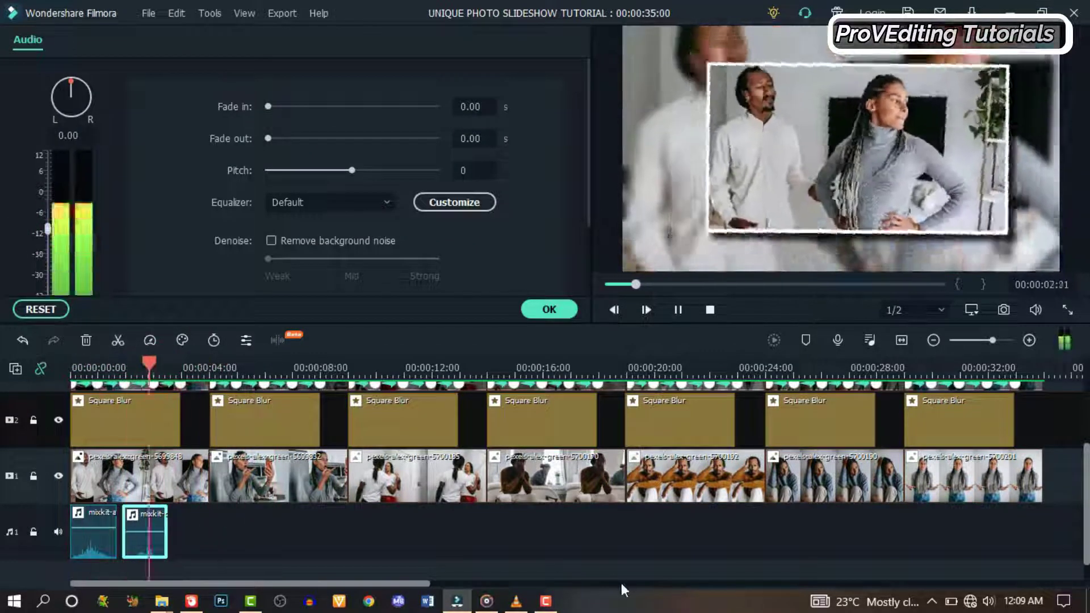
{"action": "left_click", "coordinate": [102, 551], "text": "ctrl"}
{"action": "scroll", "coordinate": [257, 468], "scroll_direction": "up", "scroll_amount": 2}
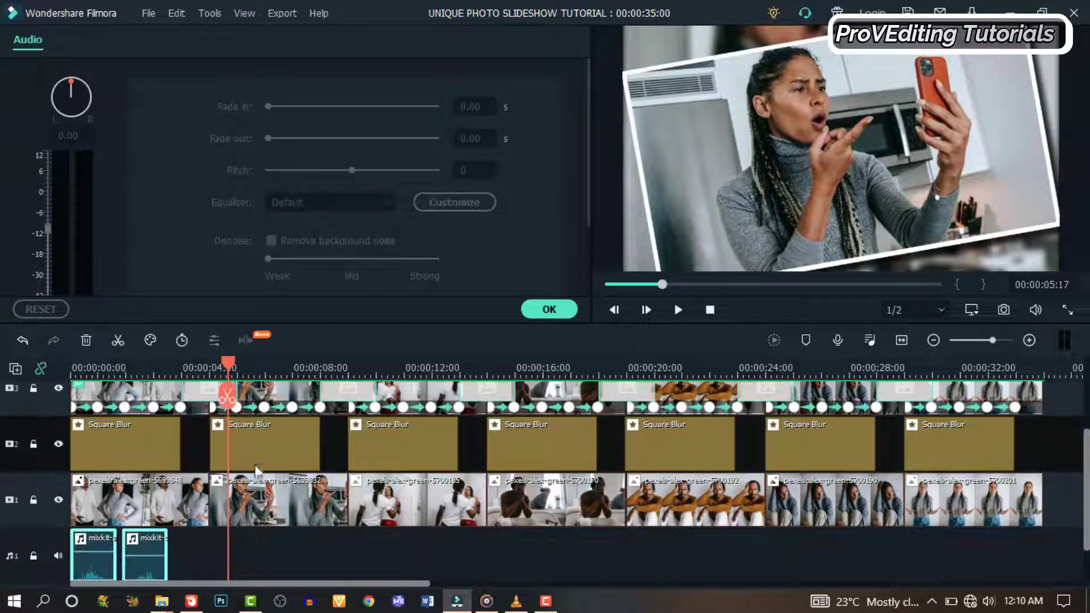
{"action": "left_click", "coordinate": [181, 384]}
{"action": "scroll", "coordinate": [179, 386], "scroll_direction": "down", "scroll_amount": 1}
{"action": "key", "text": "ctrl+c"}
{"action": "key", "text": "ctrl+v"}
Step: Paste the two-sound pair at the start of each remaining transition and at the final photo's last keyframe
{"action": "left_click", "coordinate": [169, 366]}
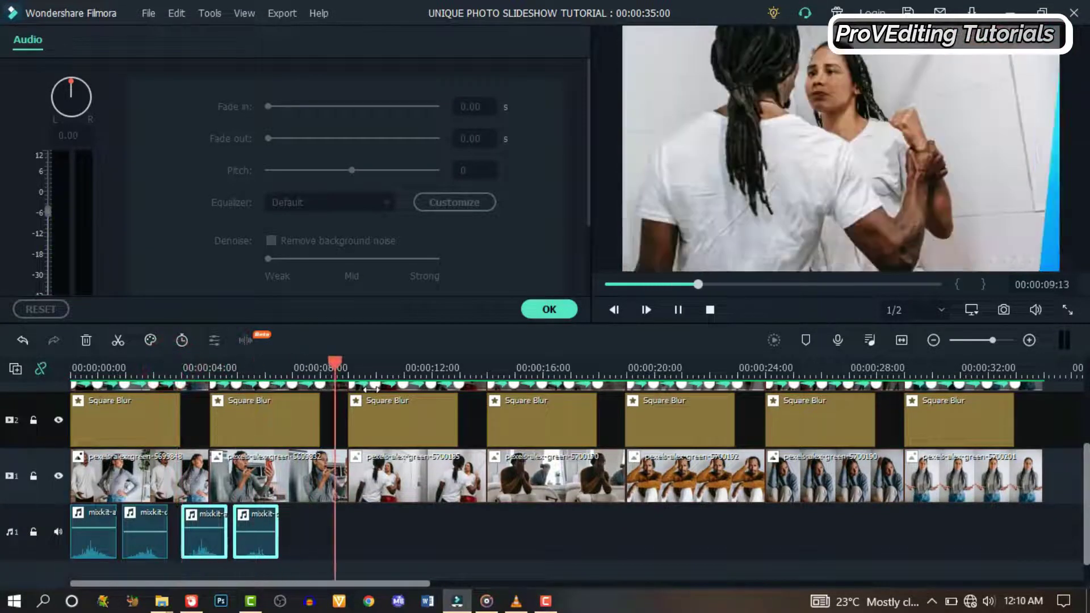
{"action": "scroll", "coordinate": [318, 391], "scroll_direction": "up", "scroll_amount": 2}
{"action": "left_click", "coordinate": [316, 366]}
{"action": "left_click", "coordinate": [458, 366]}
{"action": "left_click_drag", "start_coordinate": [458, 365], "coordinate": [597, 365]}
{"action": "key", "text": "space"}
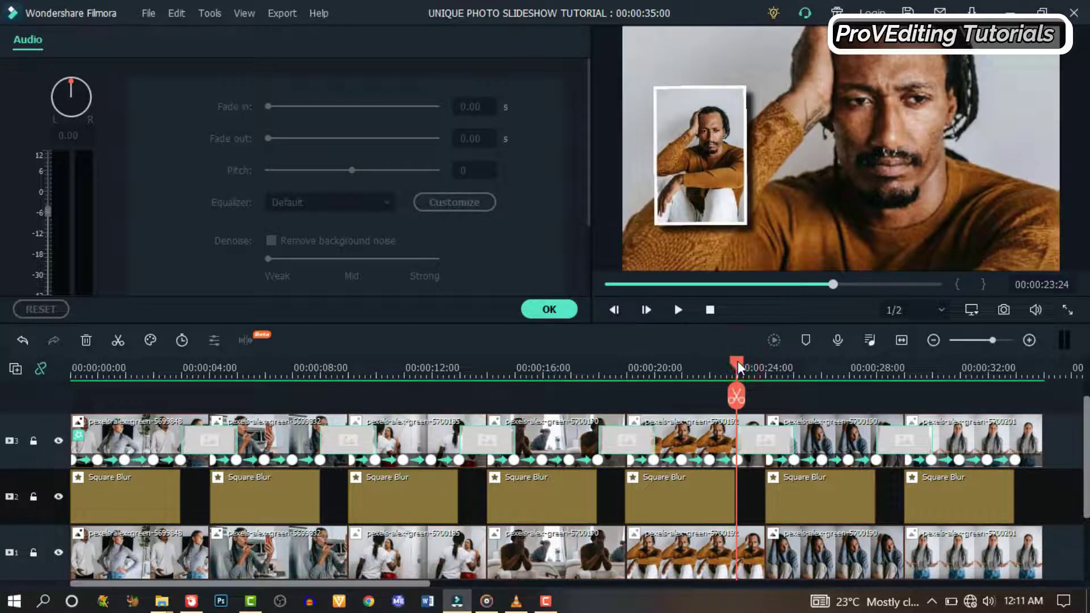
{"action": "scroll", "coordinate": [735, 423], "scroll_direction": "down", "scroll_amount": 1}
{"action": "scroll", "coordinate": [735, 423], "scroll_direction": "right", "scroll_amount": 3}
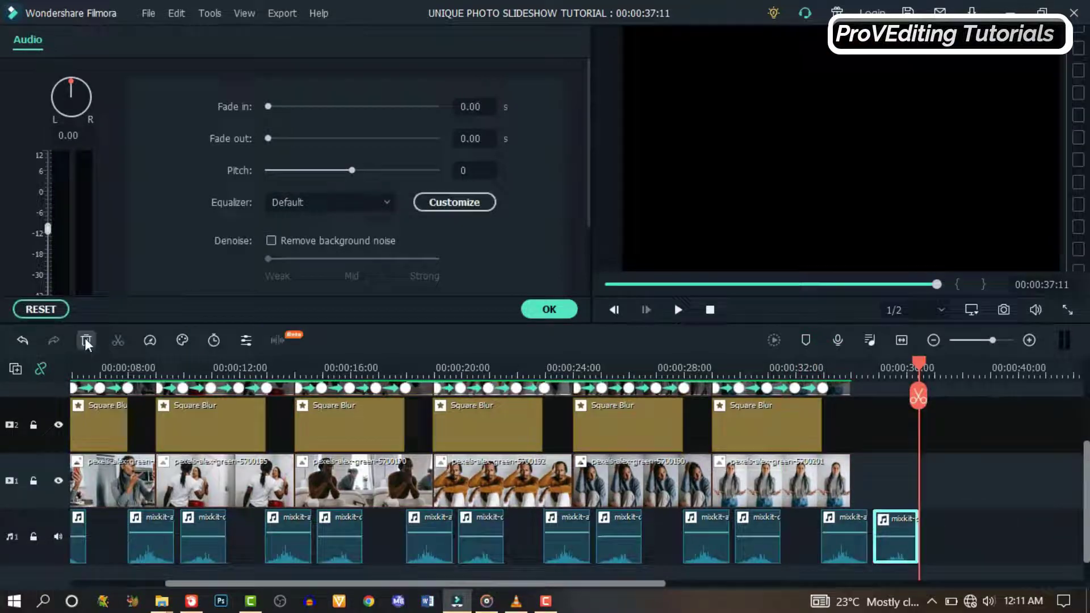
Step: Delete the last cartoon-air-blow clip, move the last air-woosh clip about one second earlier, and close the audio settings
{"action": "left_click", "coordinate": [85, 340]}
{"action": "left_click", "coordinate": [808, 367]}
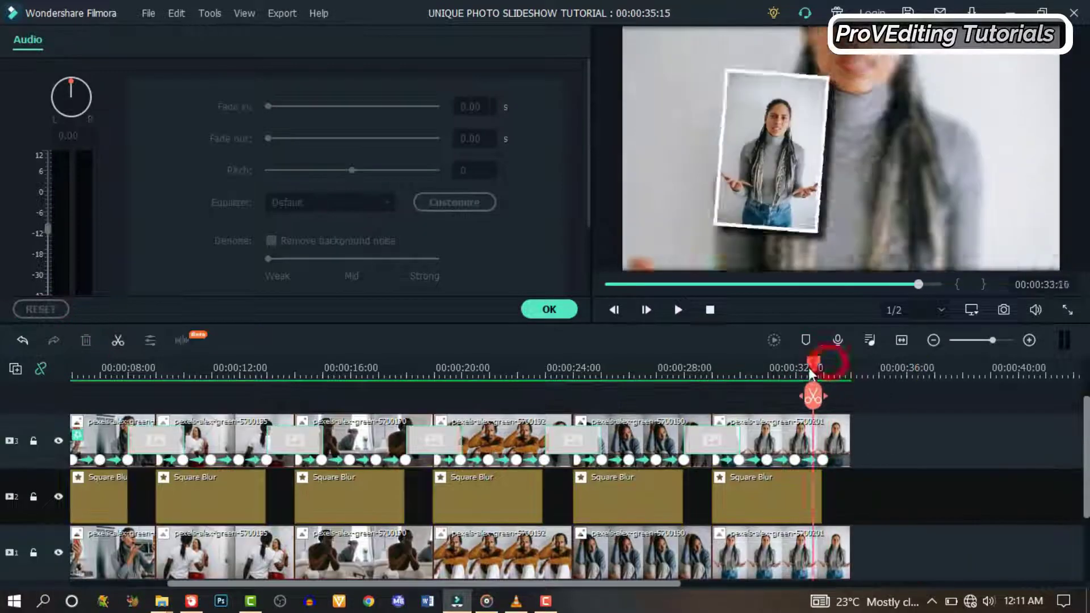
{"action": "left_click_drag", "start_coordinate": [846, 523], "coordinate": [817, 528]}
{"action": "key", "text": "space"}
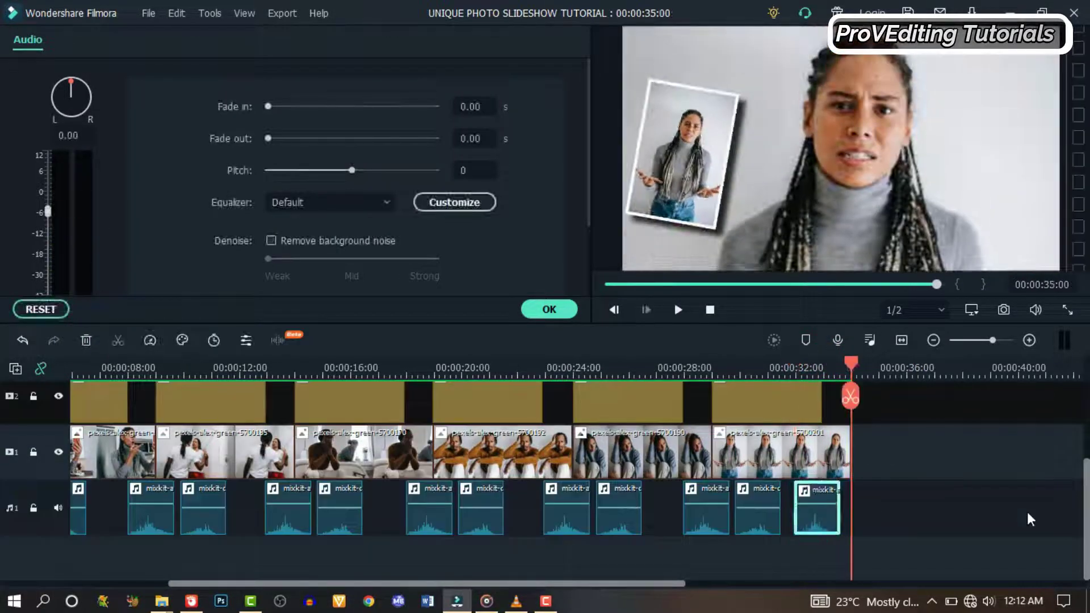
{"action": "left_click", "coordinate": [549, 309]}
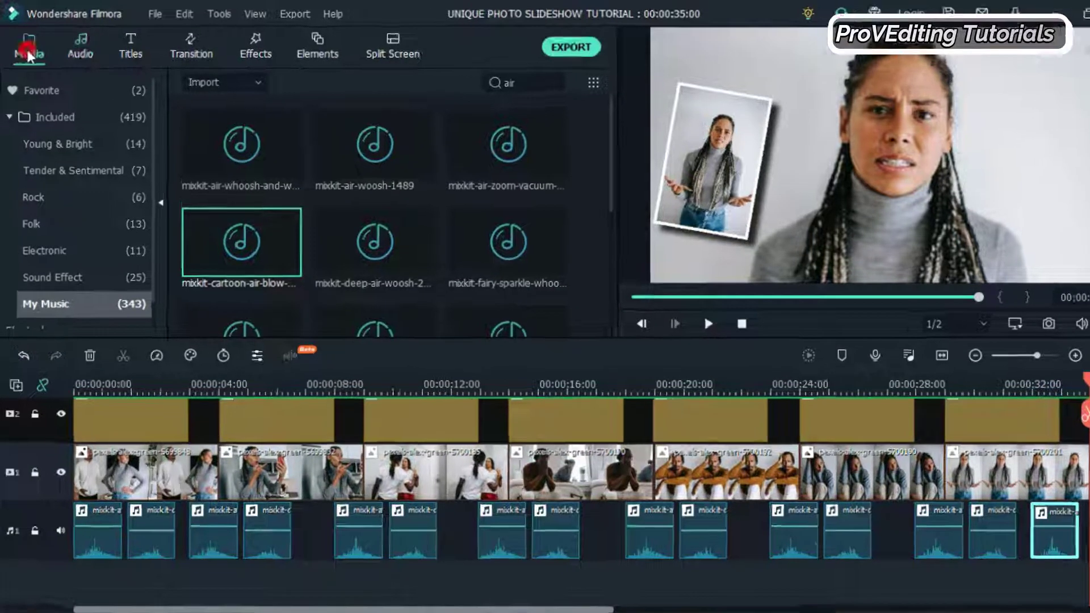
Step: Place Tropical Thunder - RKVC from the MUSIC SOUND media folder on a new audio track below the sound effects
{"action": "left_click", "coordinate": [28, 45]}
{"action": "left_click", "coordinate": [53, 178]}
{"action": "left_click_drag", "start_coordinate": [472, 220], "coordinate": [160, 612]}
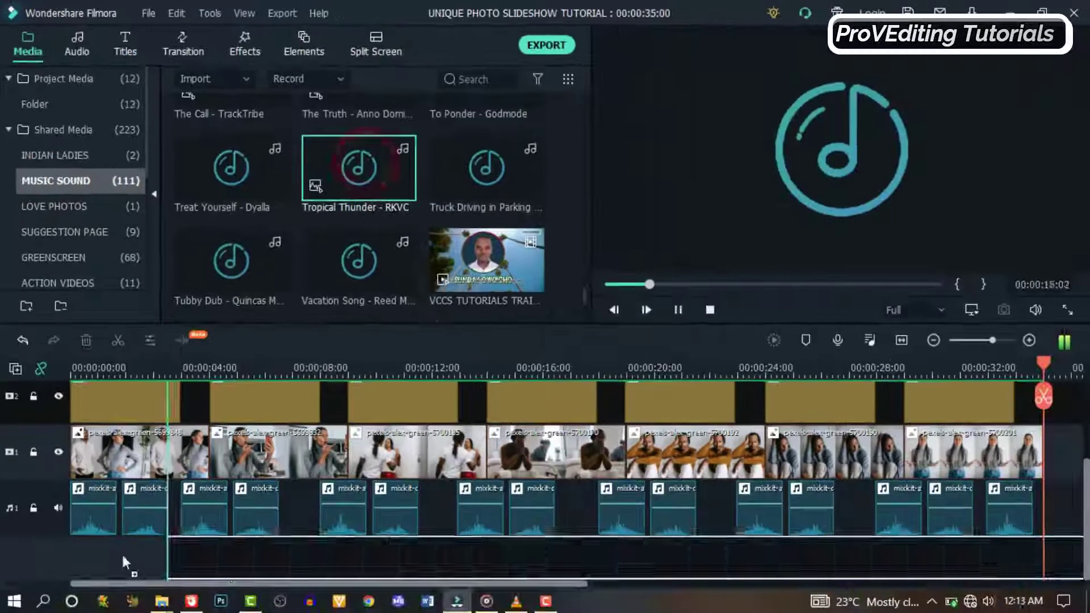